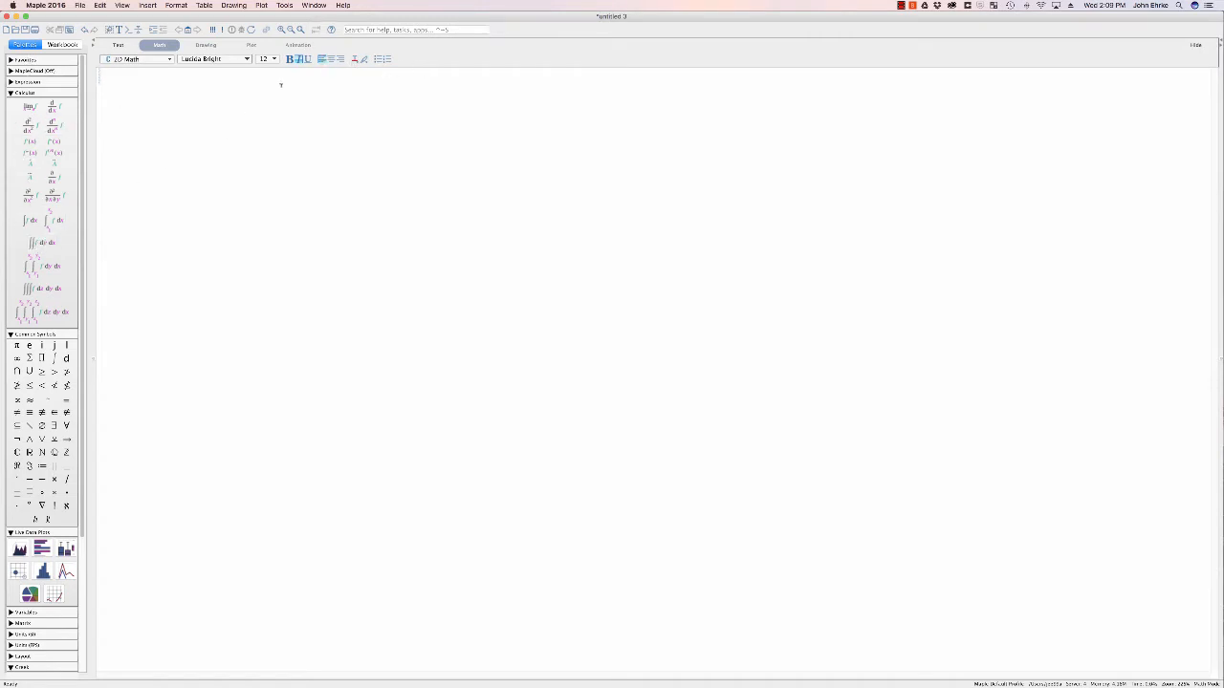
# Add the centred text title "Getting Started with Maple" at the start of the document.
pyautogui.click(330, 60)
pyautogui.click(119, 47)
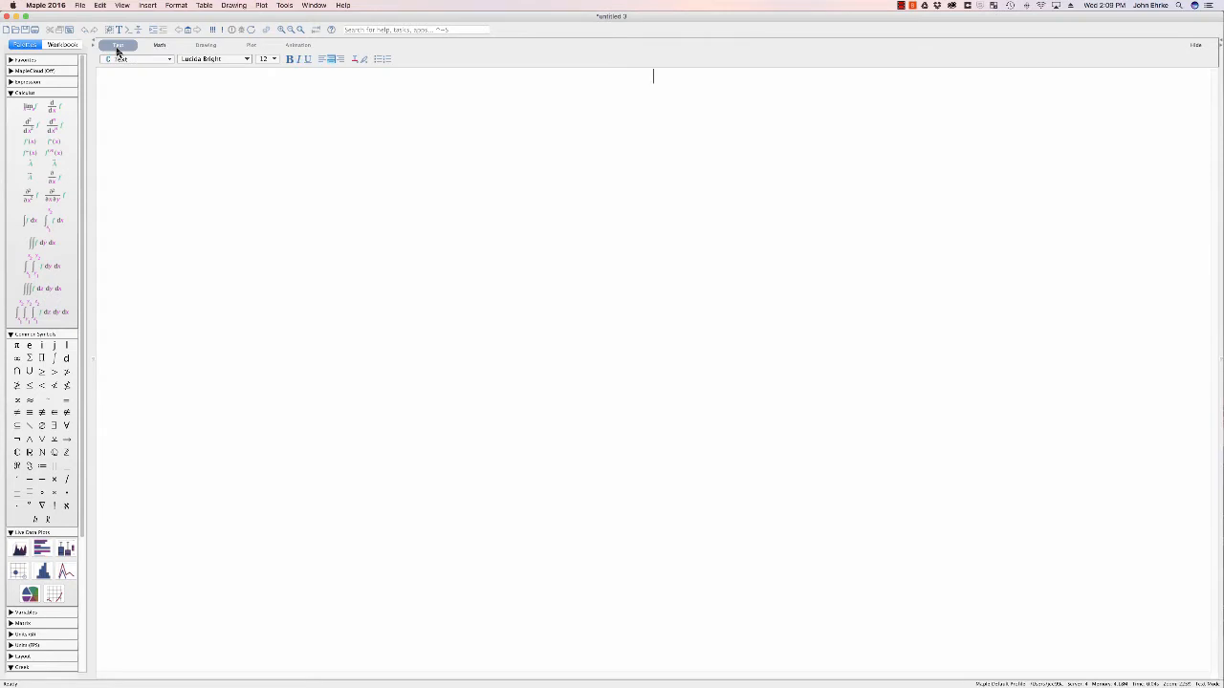
pyautogui.write('Getting Started with Maple')
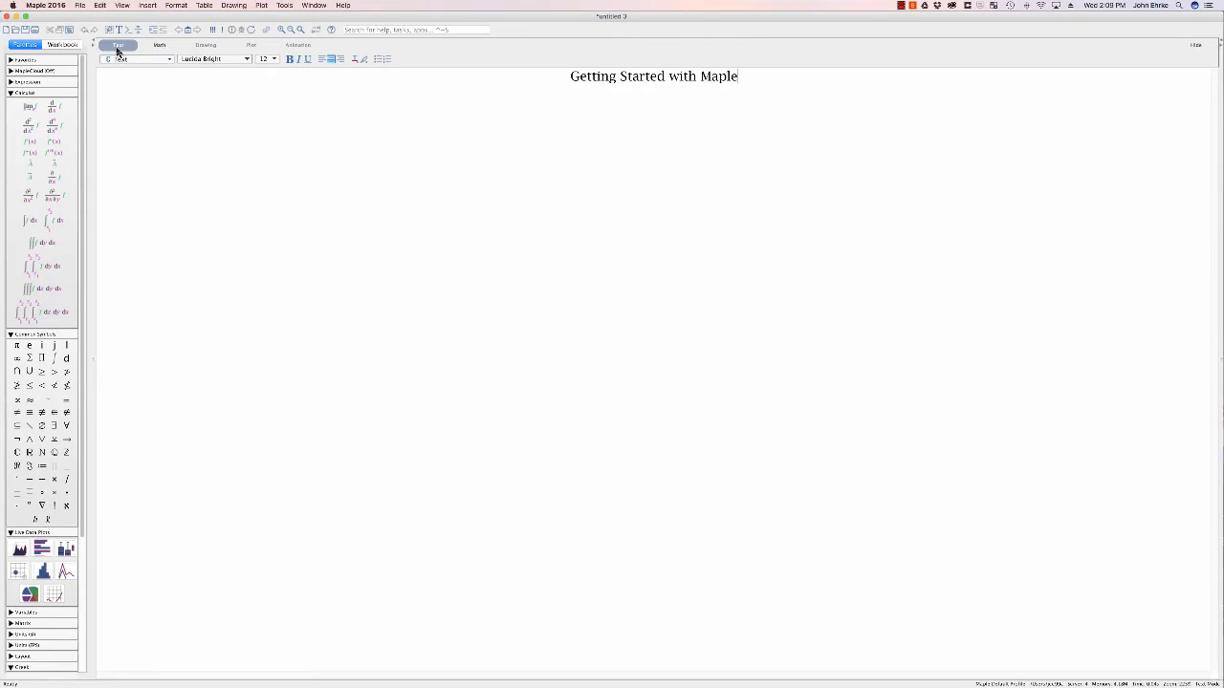
# Set the font size of the title "Getting Started with Maple" to 18.
pyautogui.moveTo(744, 77); pyautogui.dragTo(568, 77)
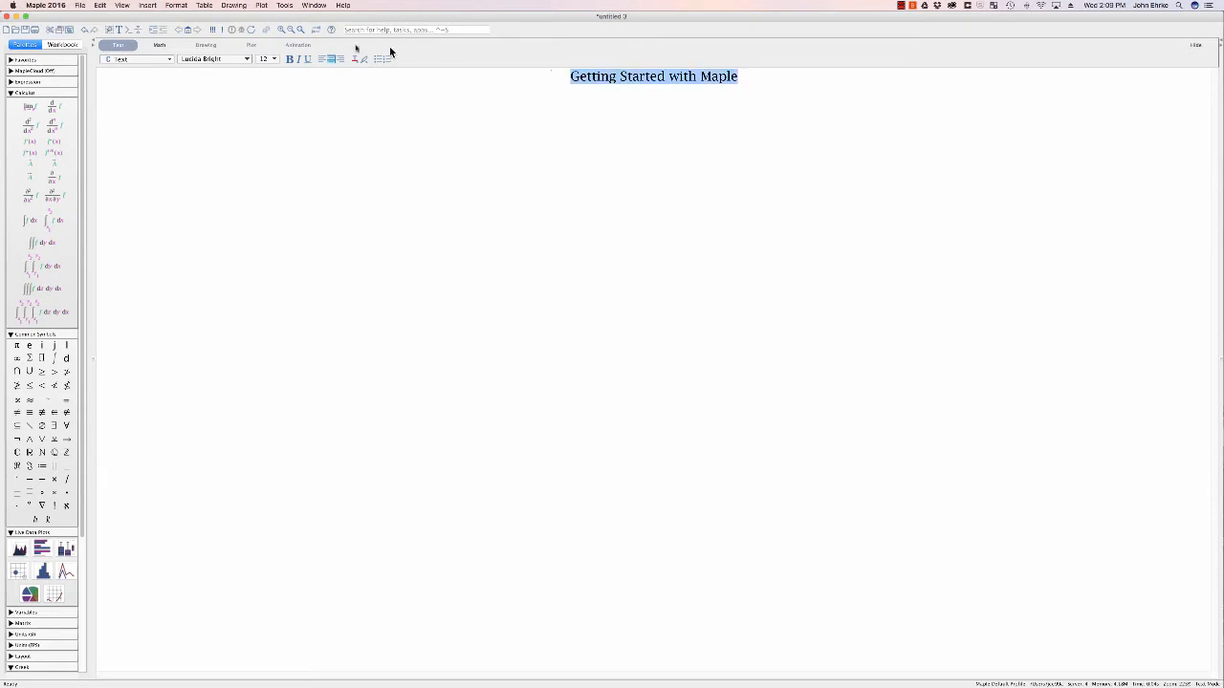
pyautogui.click(274, 59)
pyautogui.click(267, 97)
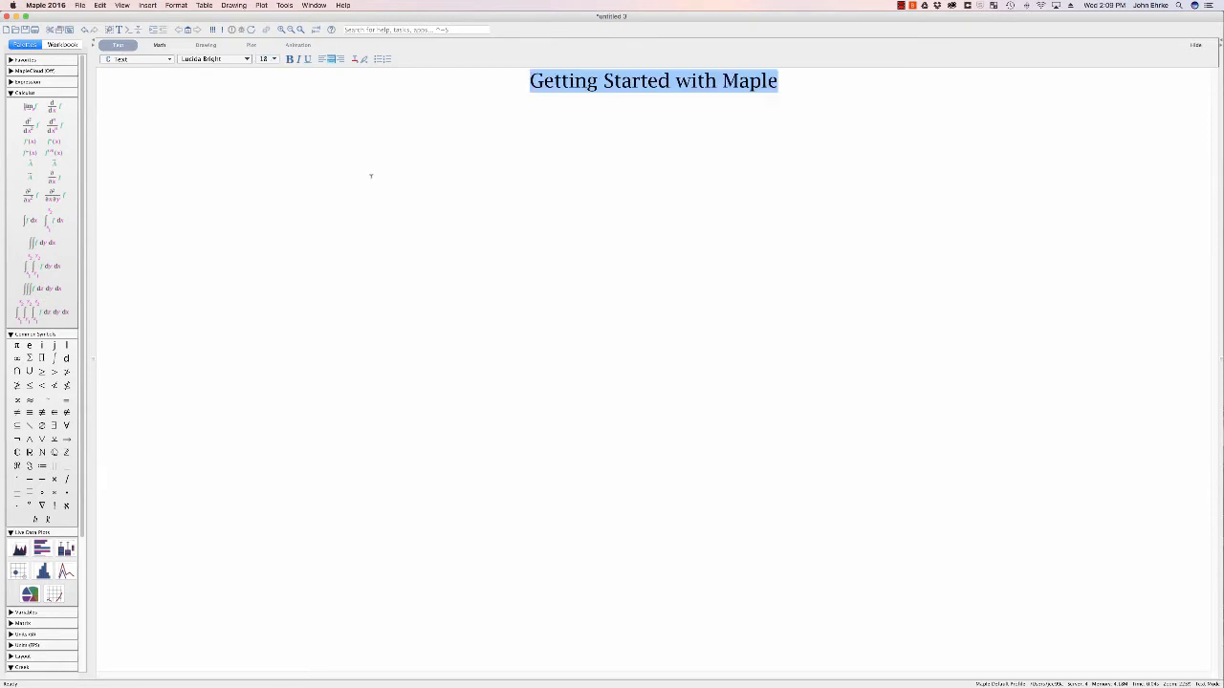
pyautogui.click(169, 59)
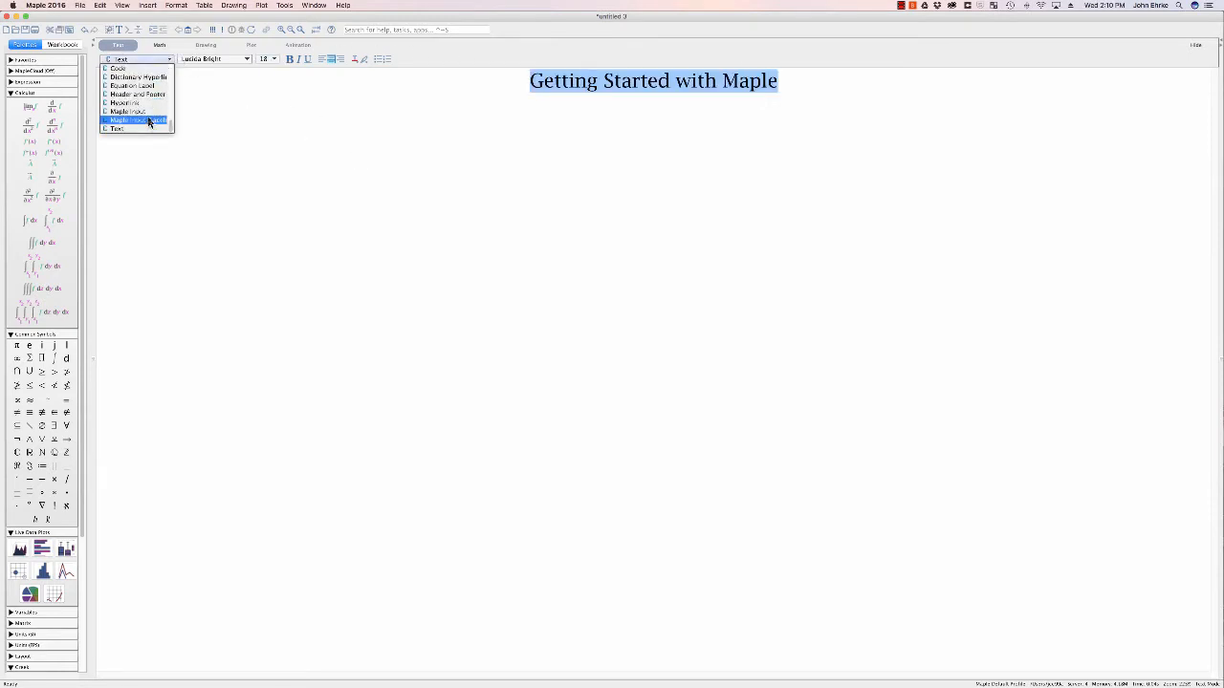
pyautogui.click(157, 59)
pyautogui.click(350, 104)
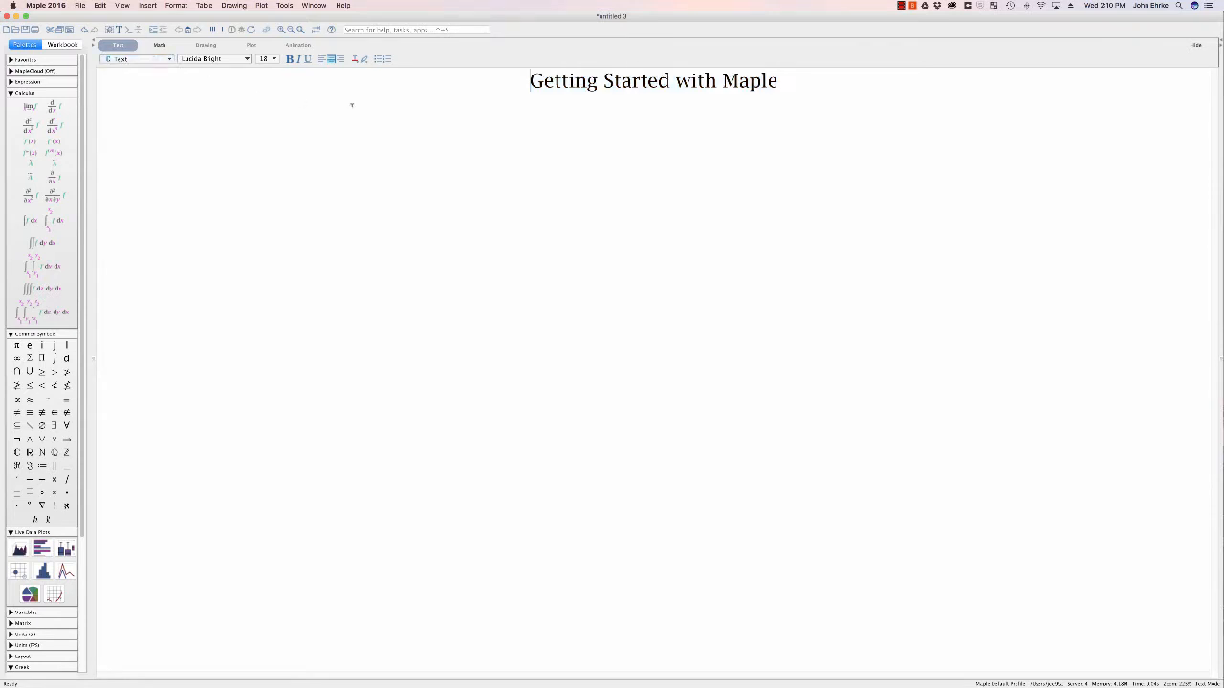
# Start a left-aligned line below the title and insert a section headed "Differentiation".
pyautogui.click(782, 81)
pyautogui.press('Return')
pyautogui.click(321, 60)
pyautogui.click(148, 6)
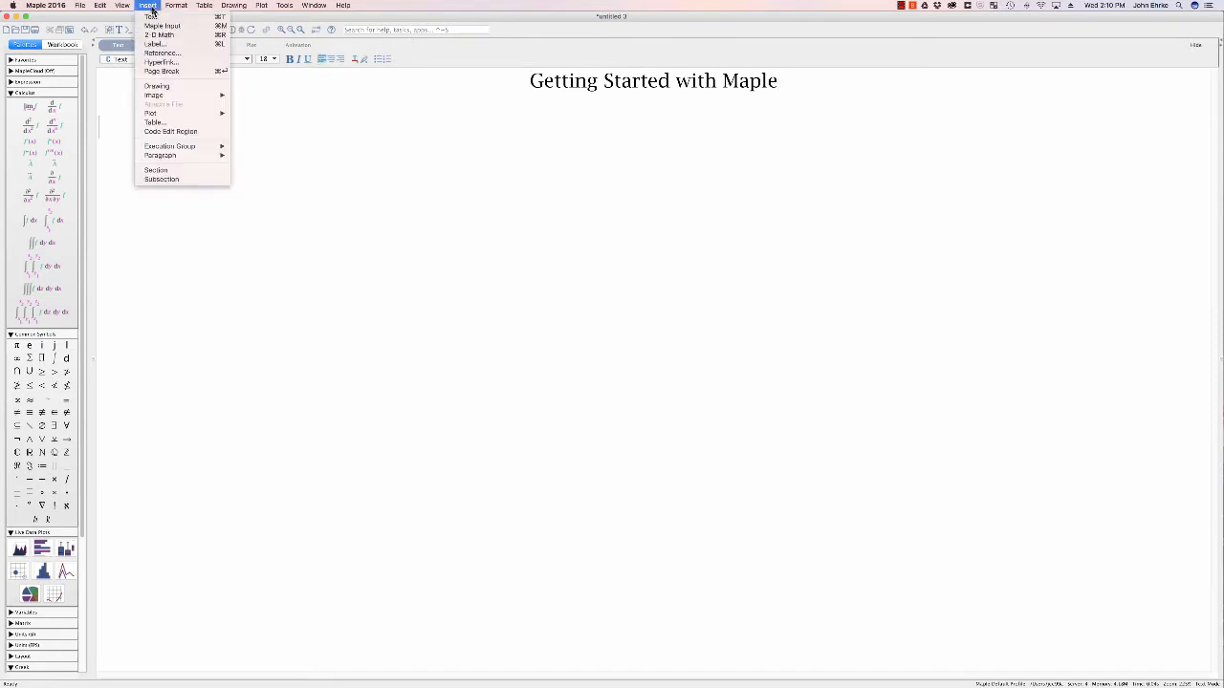
pyautogui.click(170, 173)
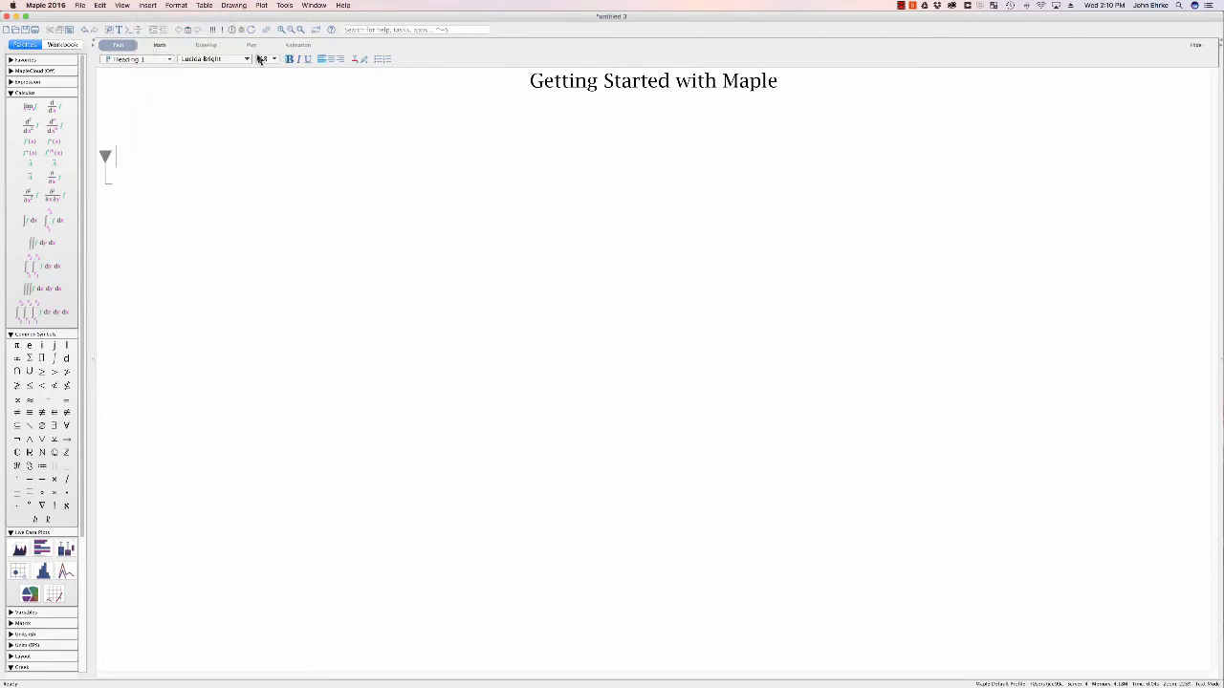
pyautogui.write('Differentiation')
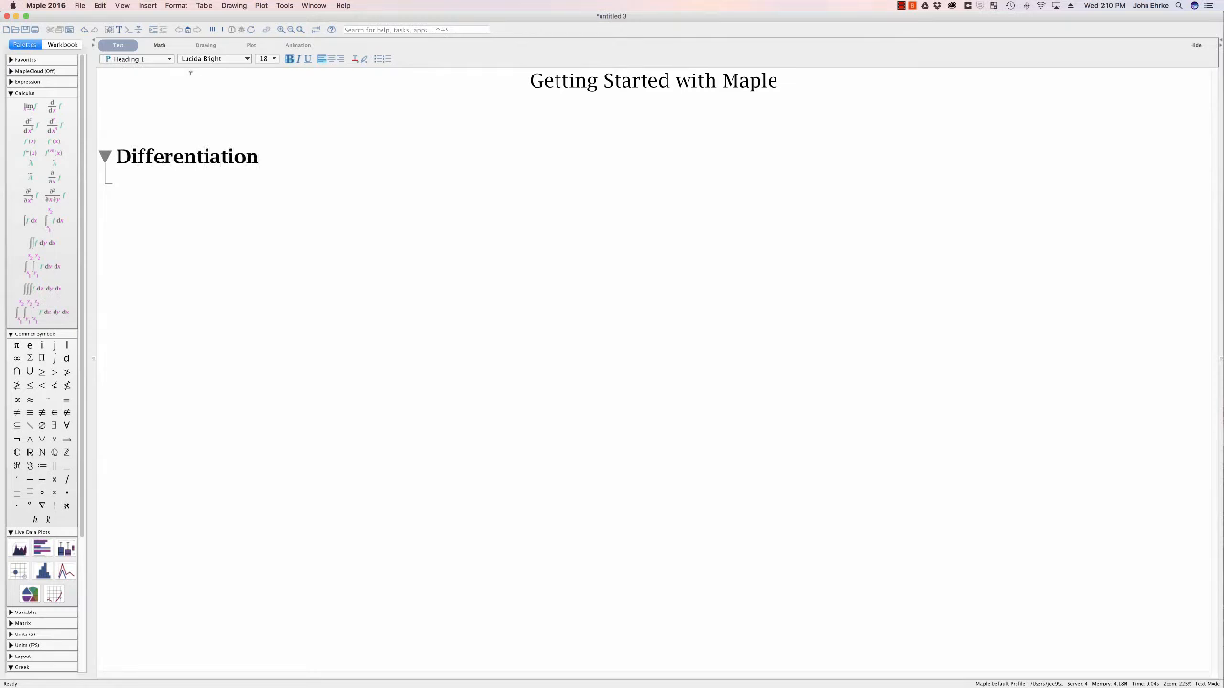
# Add several empty lines inside the Differentiation section and return to its first math line.
pyautogui.click(147, 6)
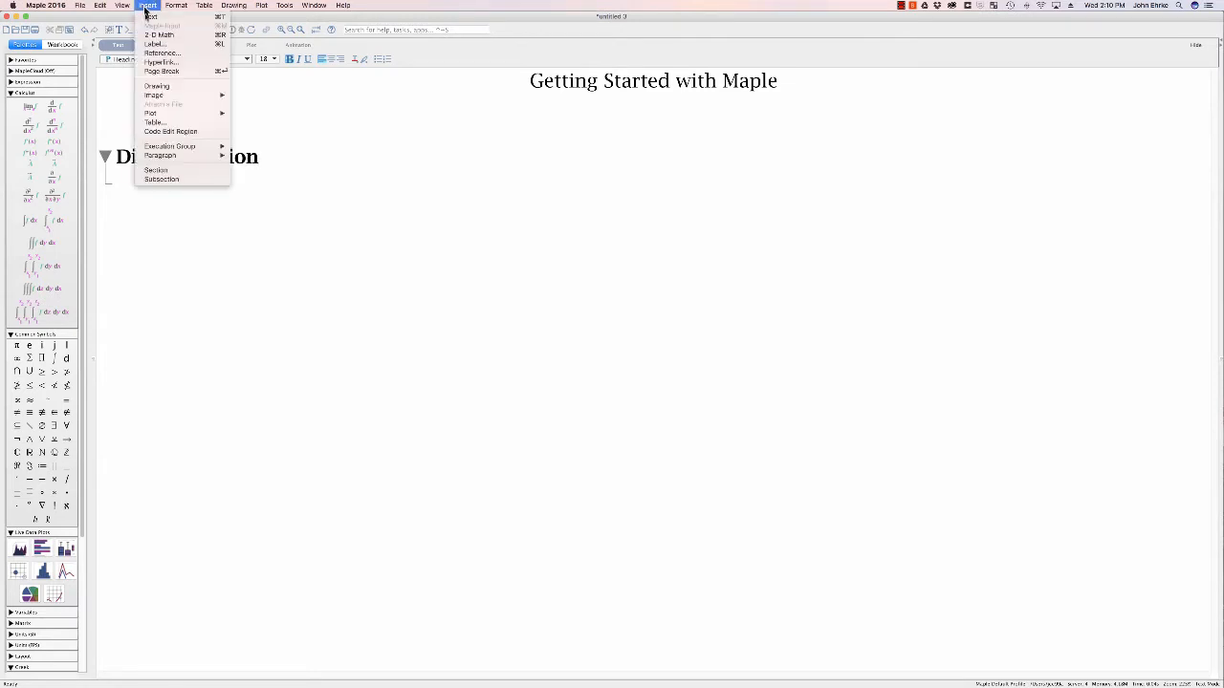
pyautogui.click(322, 205)
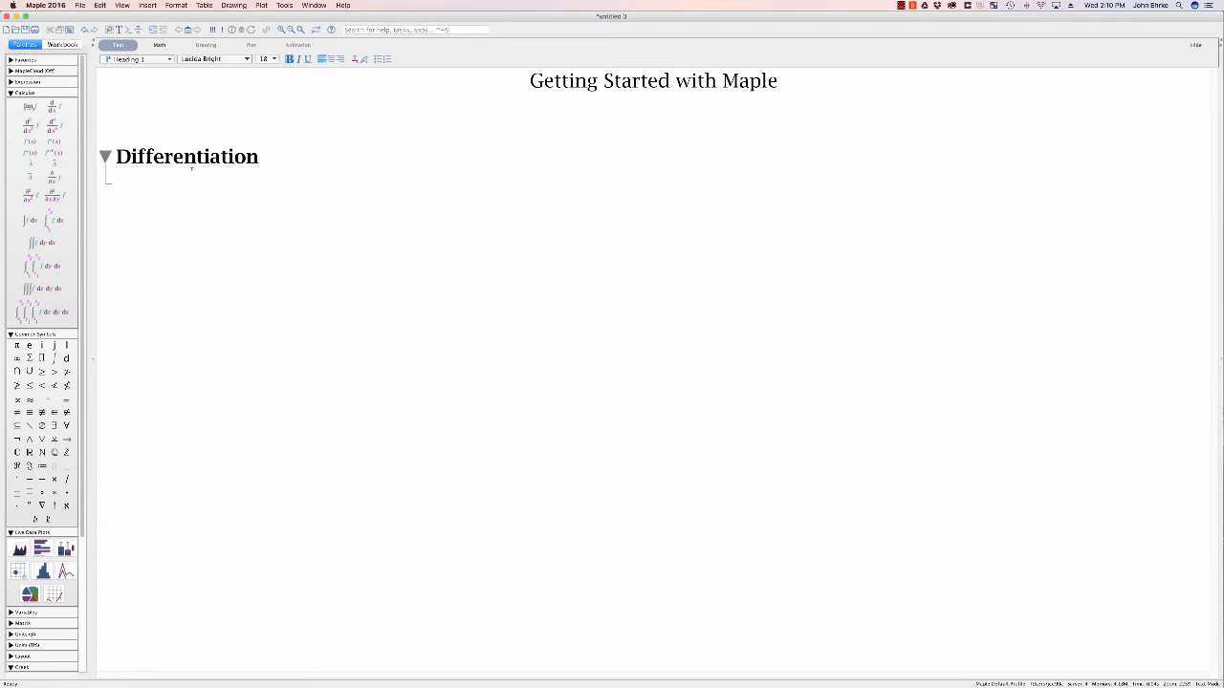
pyautogui.press('Down')
pyautogui.press('Return')
pyautogui.press('Return')
pyautogui.press('Return')
pyautogui.press('Return')
pyautogui.press('Up')
pyautogui.press('Up')
pyautogui.press('Up')
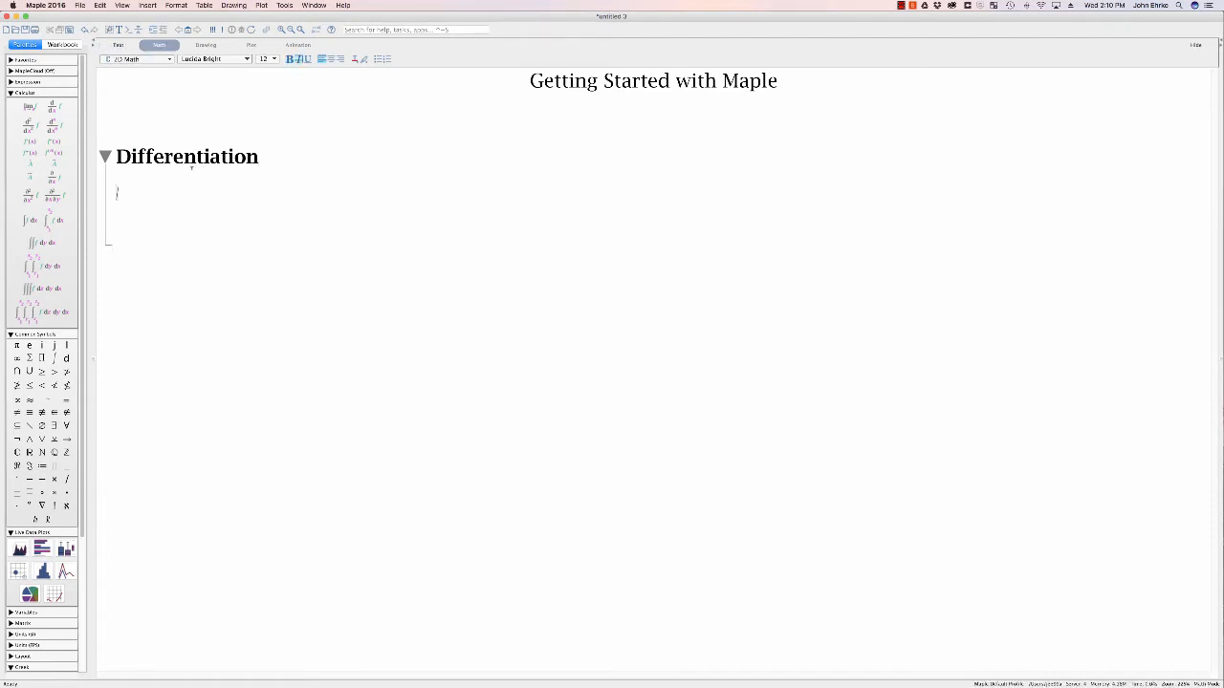
pyautogui.press('Up')
pyautogui.press('Return')
# Compute the derivative of 3x^2 with diff(3 x^2, x), showing the result on its own line.
pyautogui.write('diff(3 x^2')
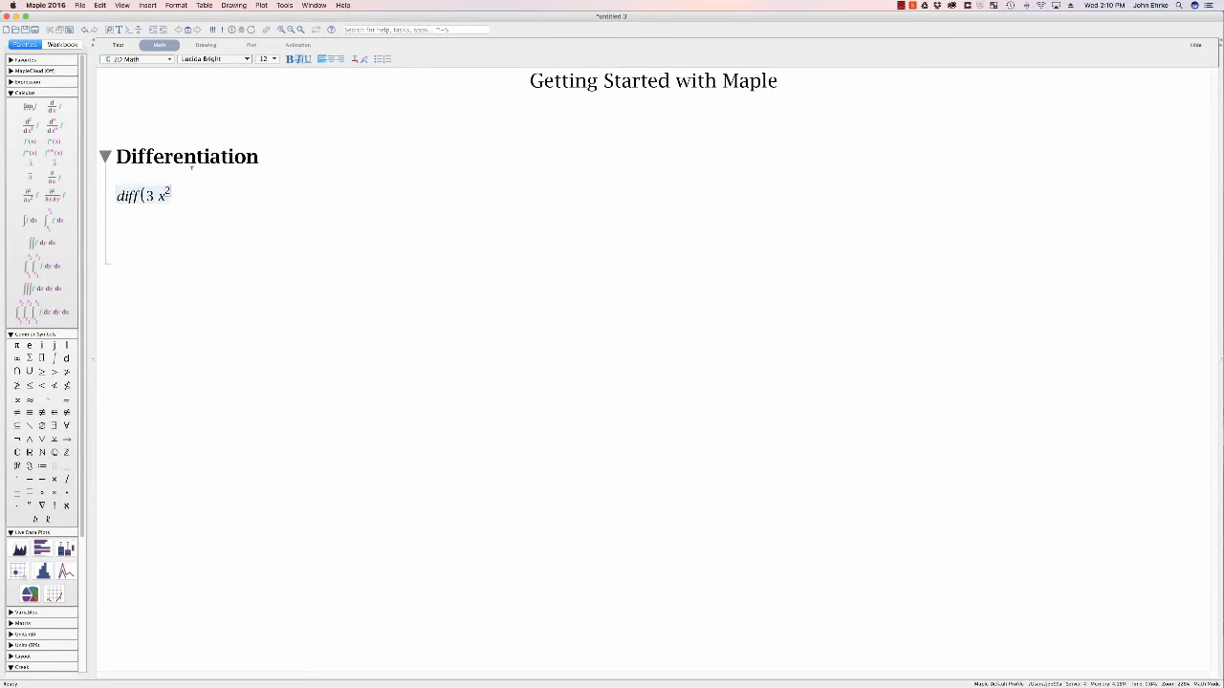
pyautogui.press('Right')
pyautogui.write(',x)')
pyautogui.press('Return')
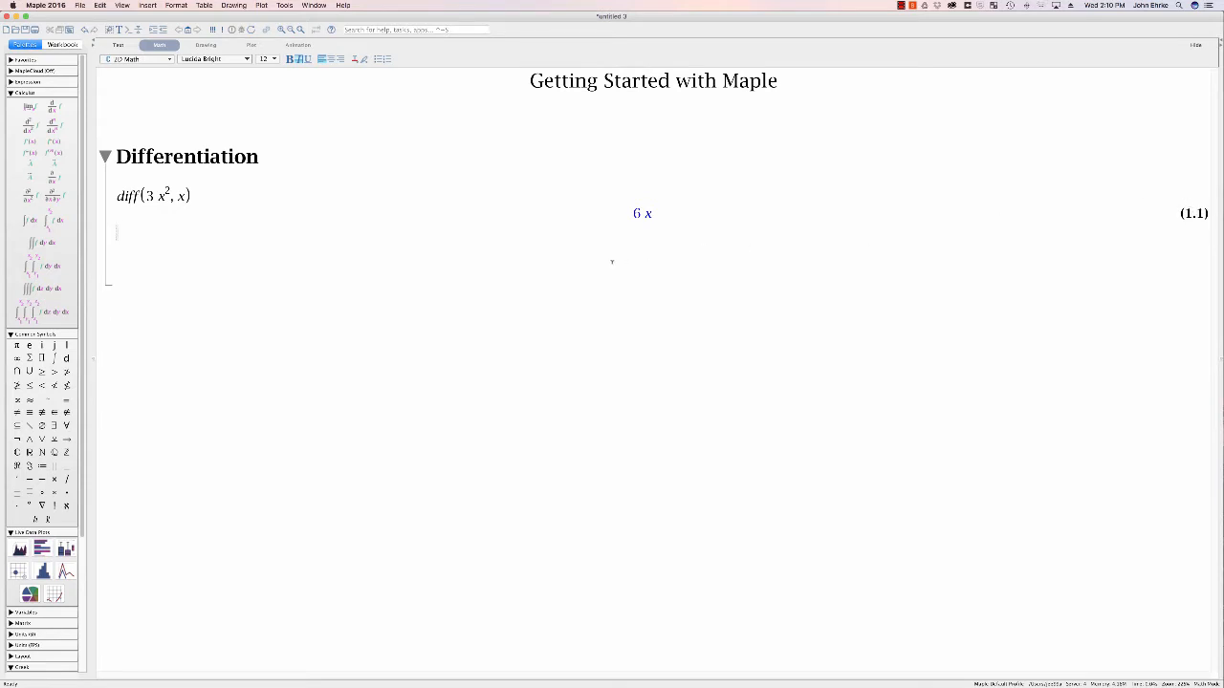
# Enter diff(3 x^2, x) again, evaluate it inline, and start a new line below.
pyautogui.write('diff(3 x^2')
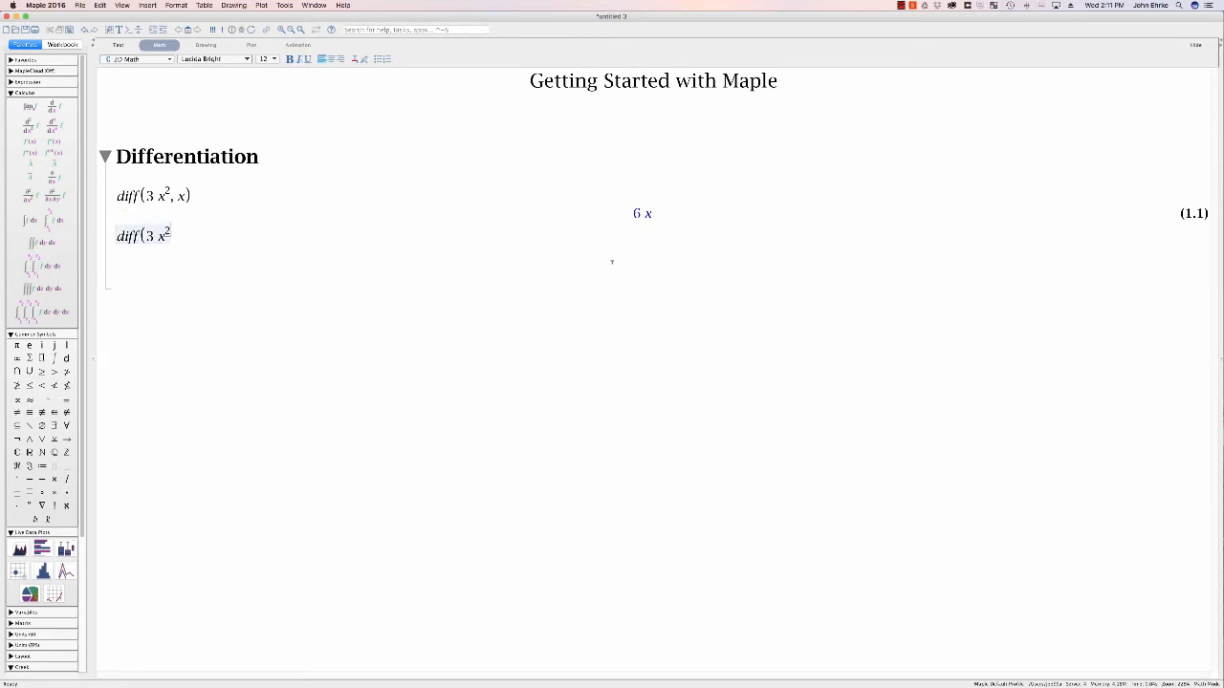
pyautogui.press('Right')
pyautogui.write(', x)')
pyautogui.hotkey('alt', 'Return')
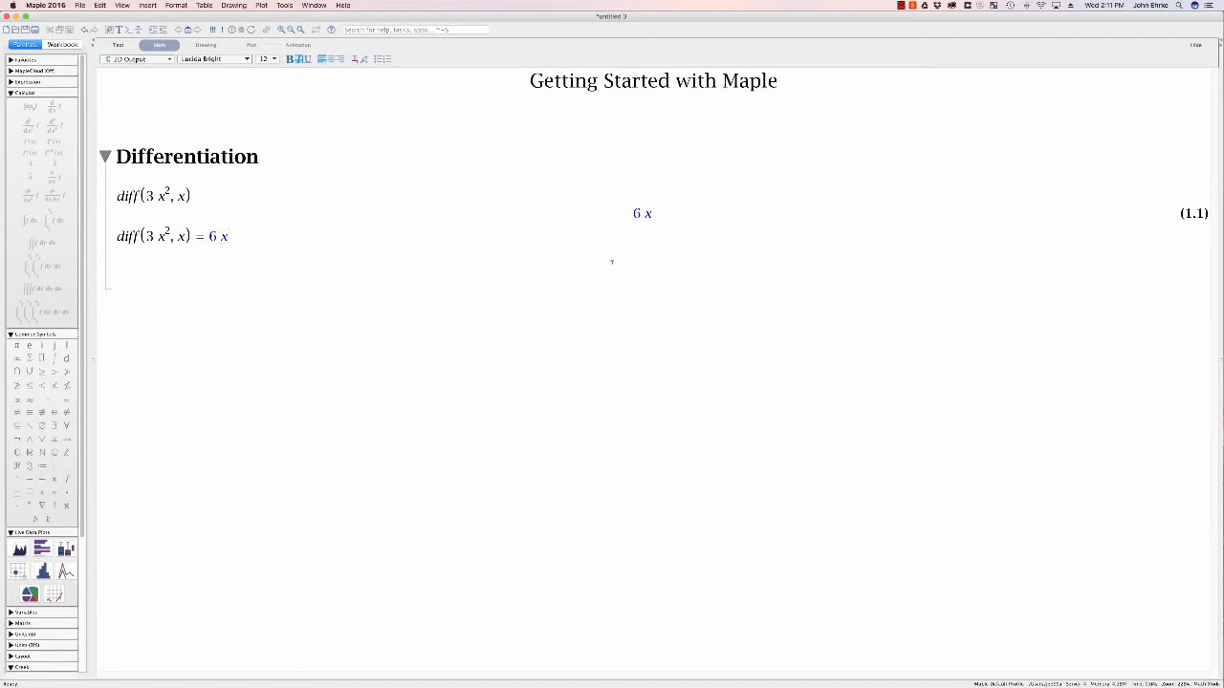
pyautogui.press('Return')
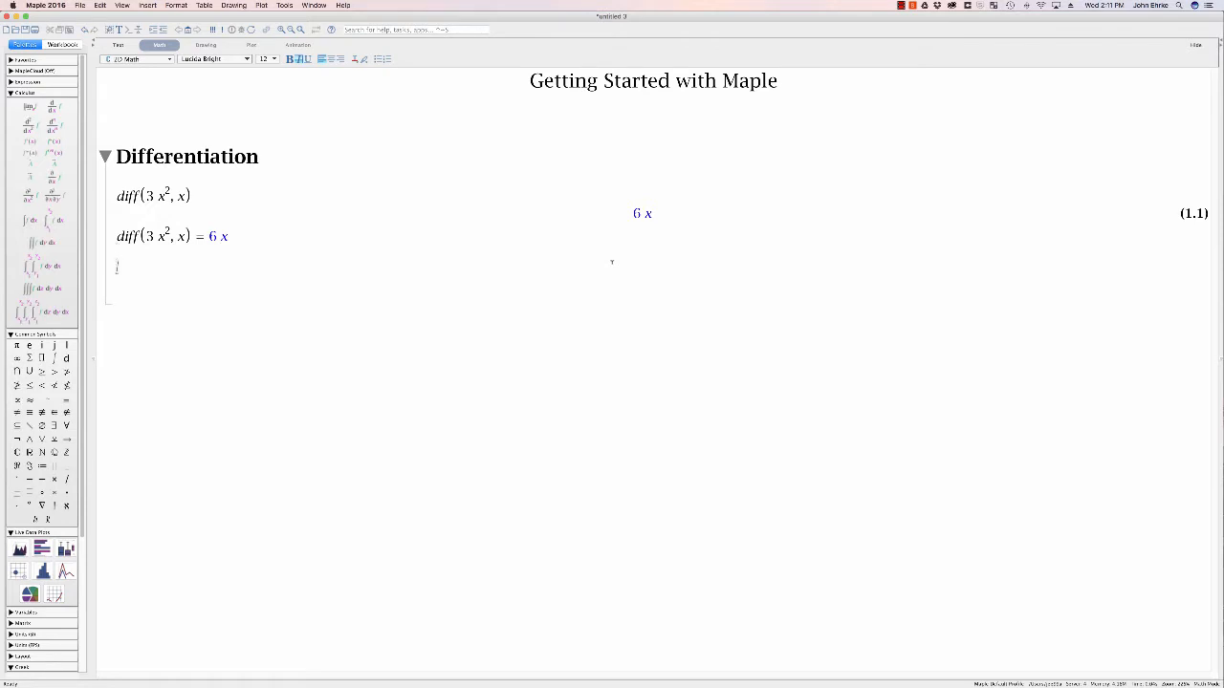
# Compute the second derivative of 3x^2 with the nested command diff(diff(3 x^2, x), x).
pyautogui.write('diff(diff(3 x^')
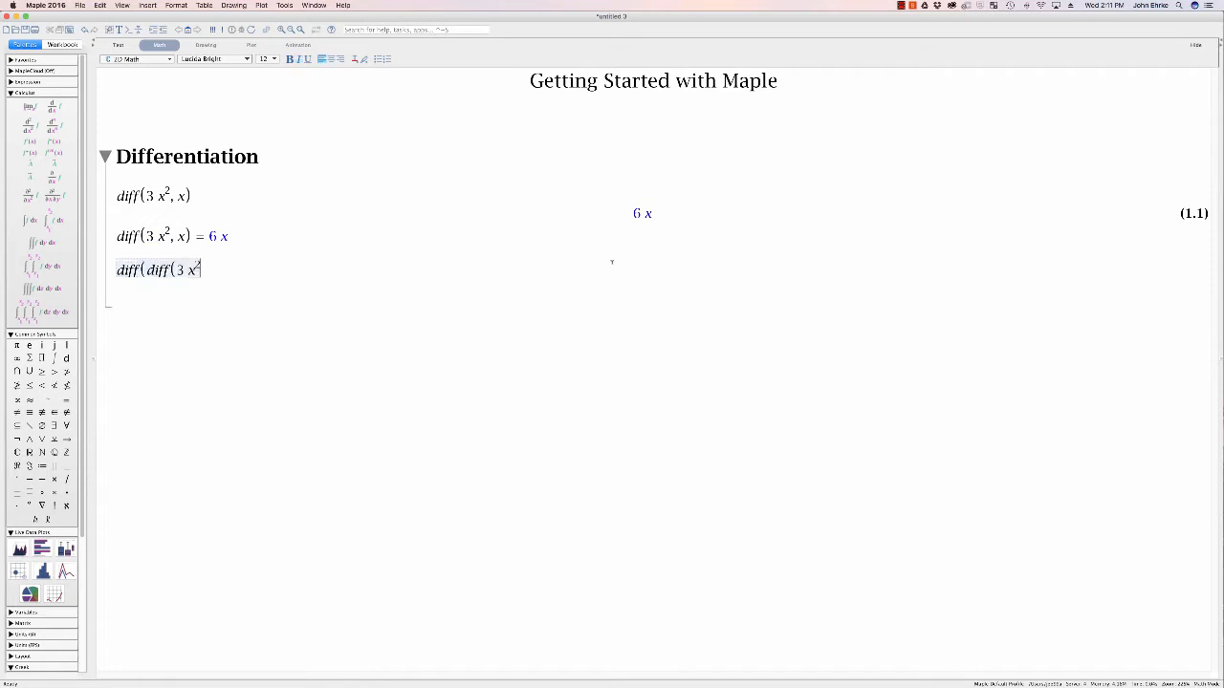
pyautogui.write('2')
pyautogui.press('Right')
pyautogui.write(', x), x)')
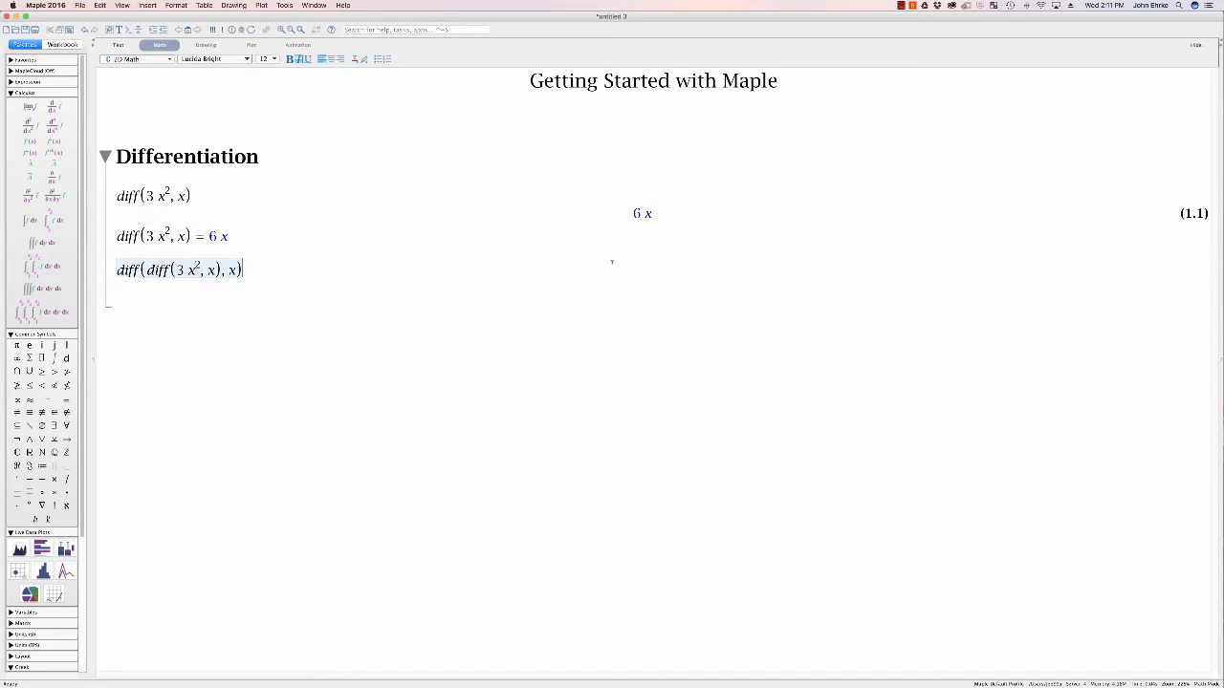
pyautogui.press('Return')
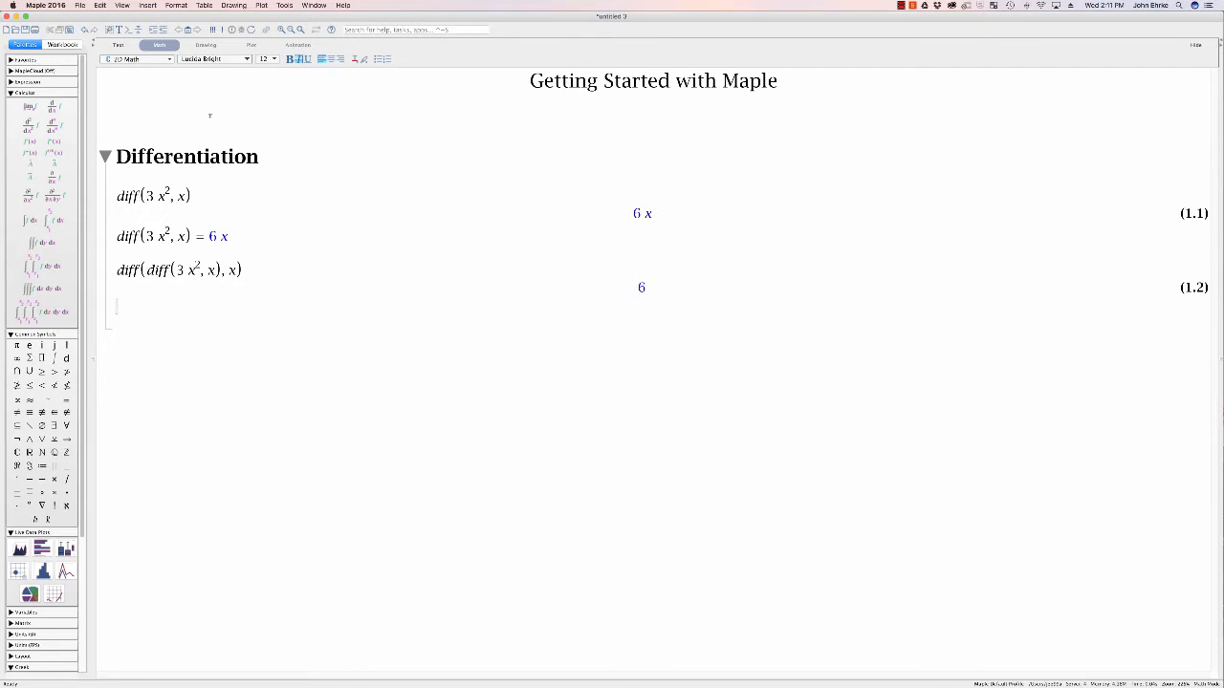
# Insert the d/dx derivative template, fill it with variable x and function sqrt(x), and evaluate it.
pyautogui.click(16, 95)
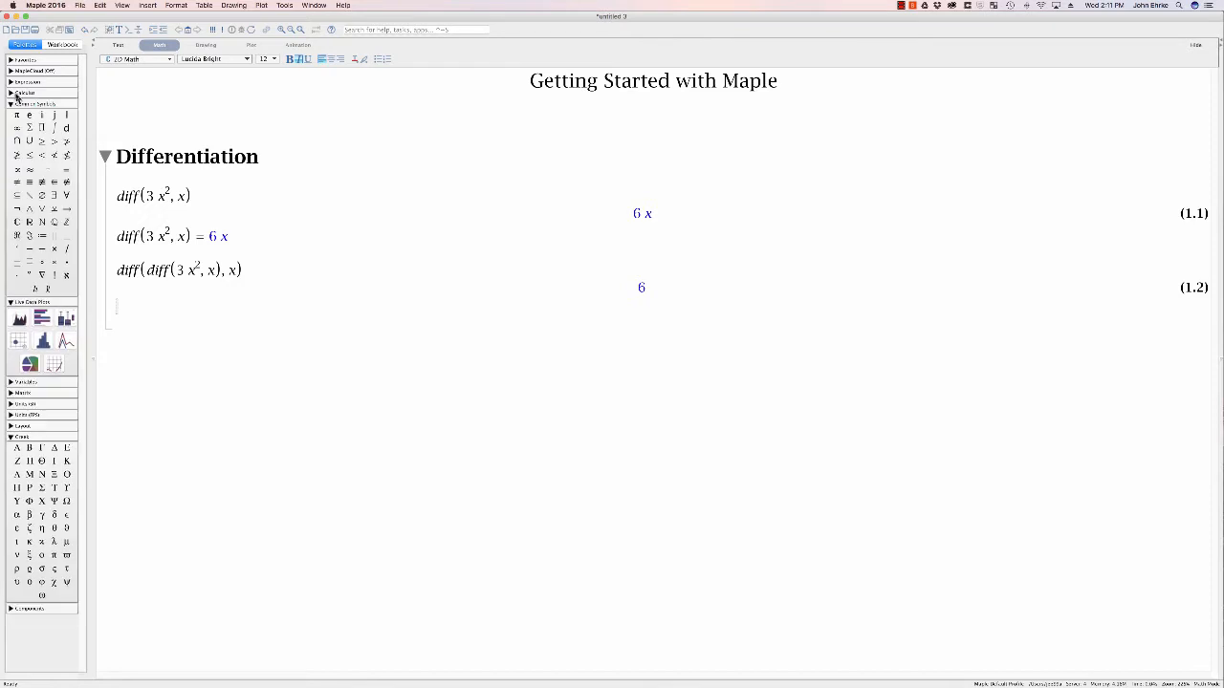
pyautogui.click(15, 95)
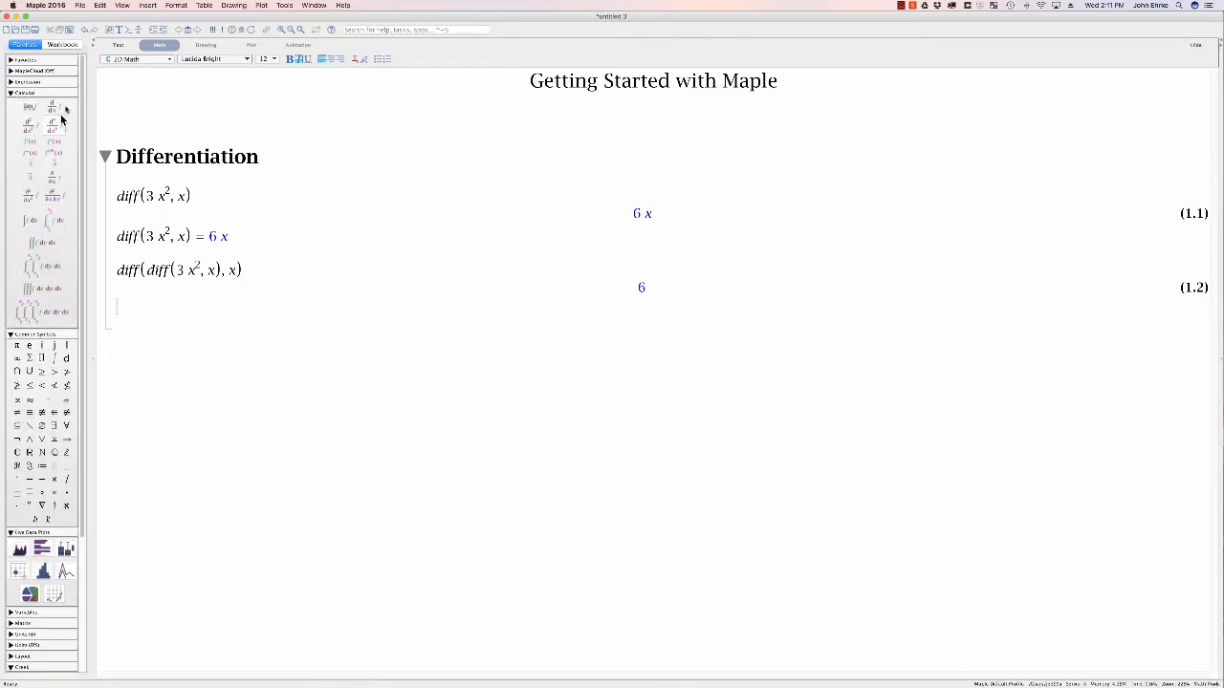
pyautogui.click(55, 106)
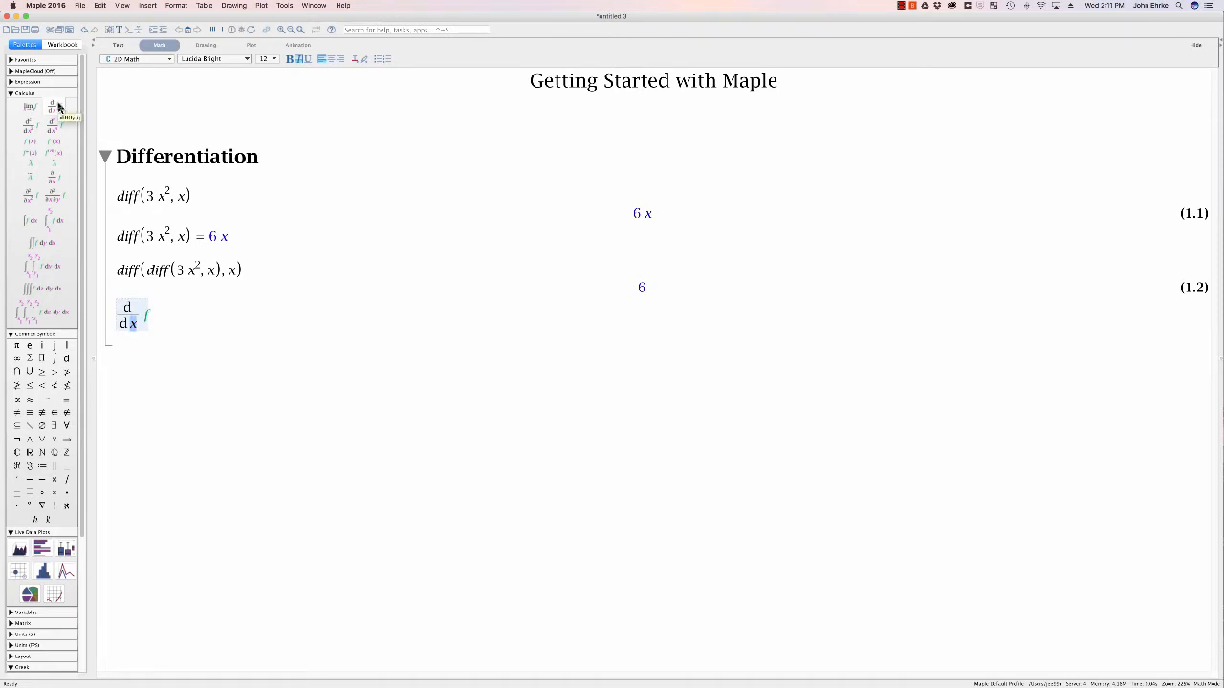
pyautogui.write('x')
pyautogui.press('Tab')
pyautogui.write('sqrt(x)')
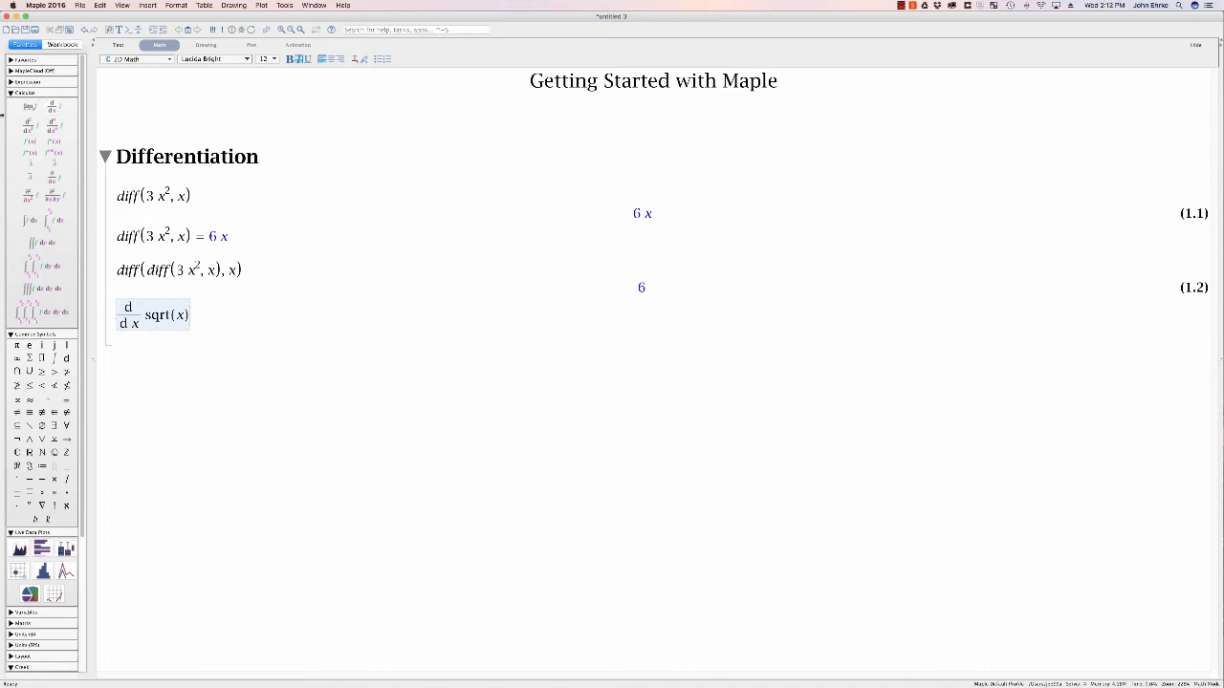
pyautogui.click(23, 84)
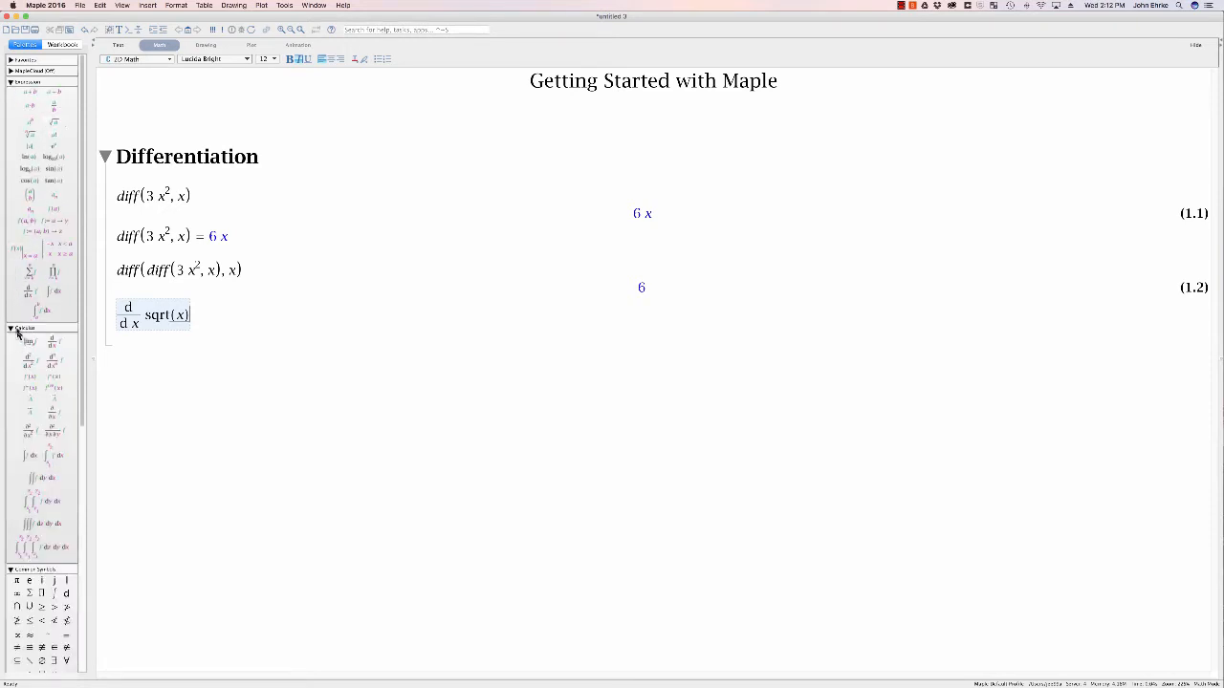
pyautogui.click(17, 84)
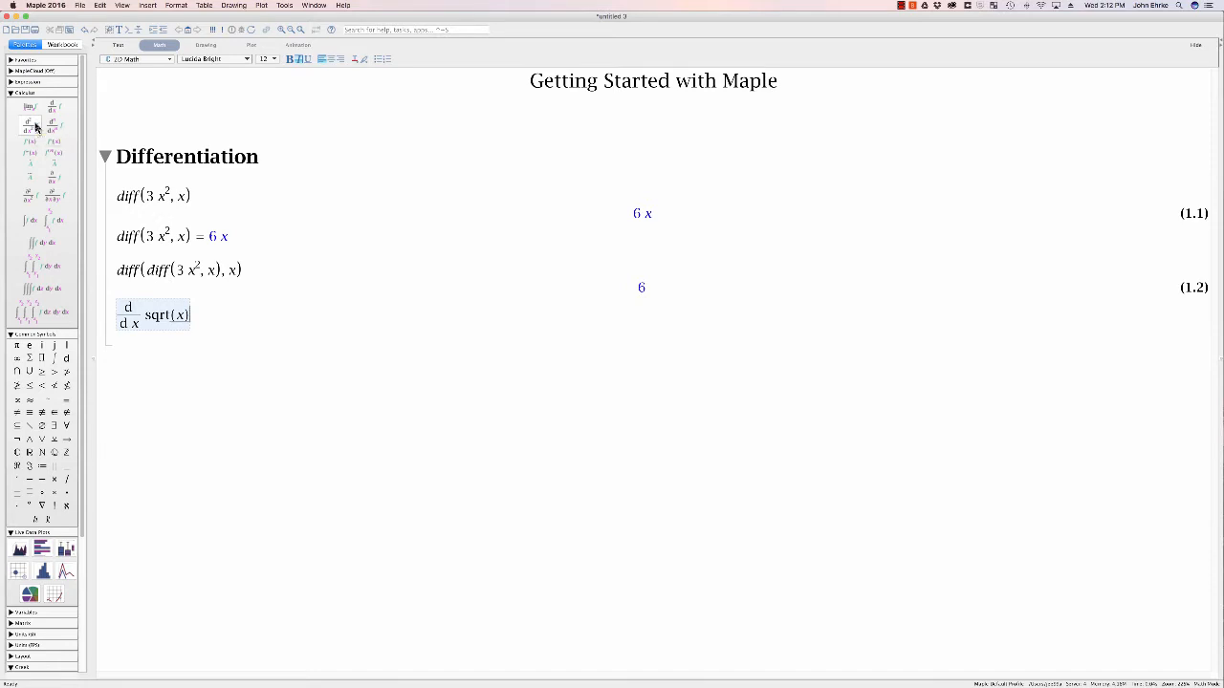
pyautogui.press('Return')
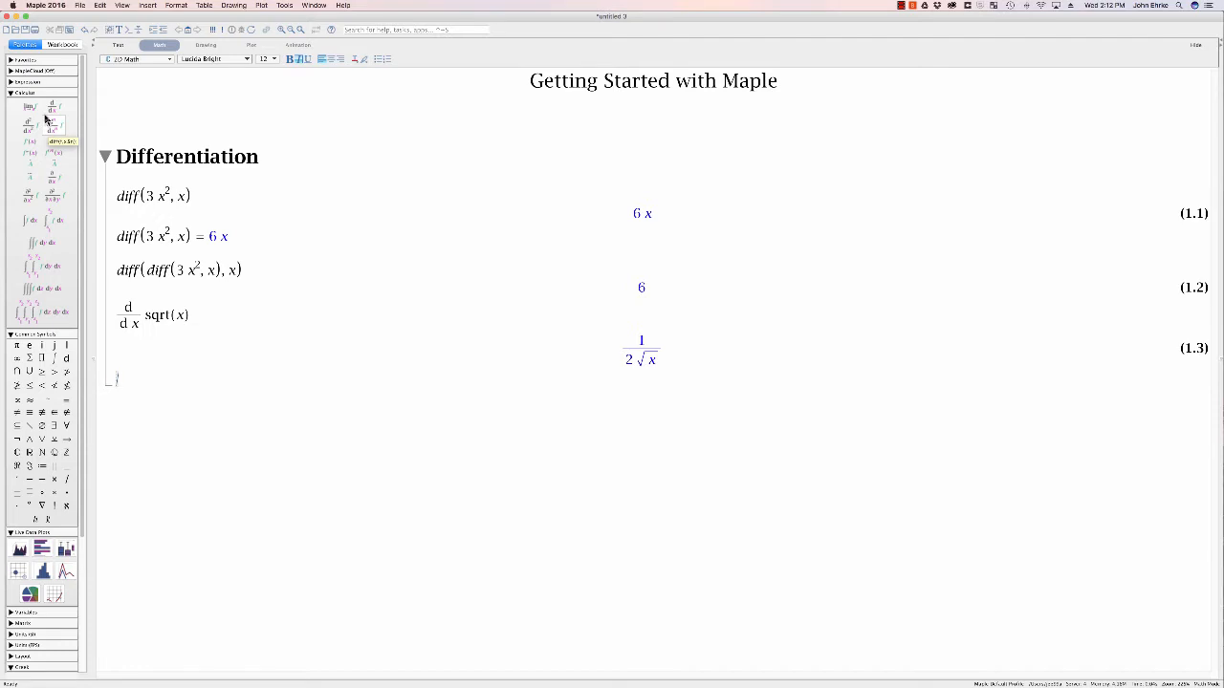
# Define the function f(x) := exp(x^2) and compute its derivative with diff(f(x), x).
pyautogui.write('f(x) := exp(x^2')
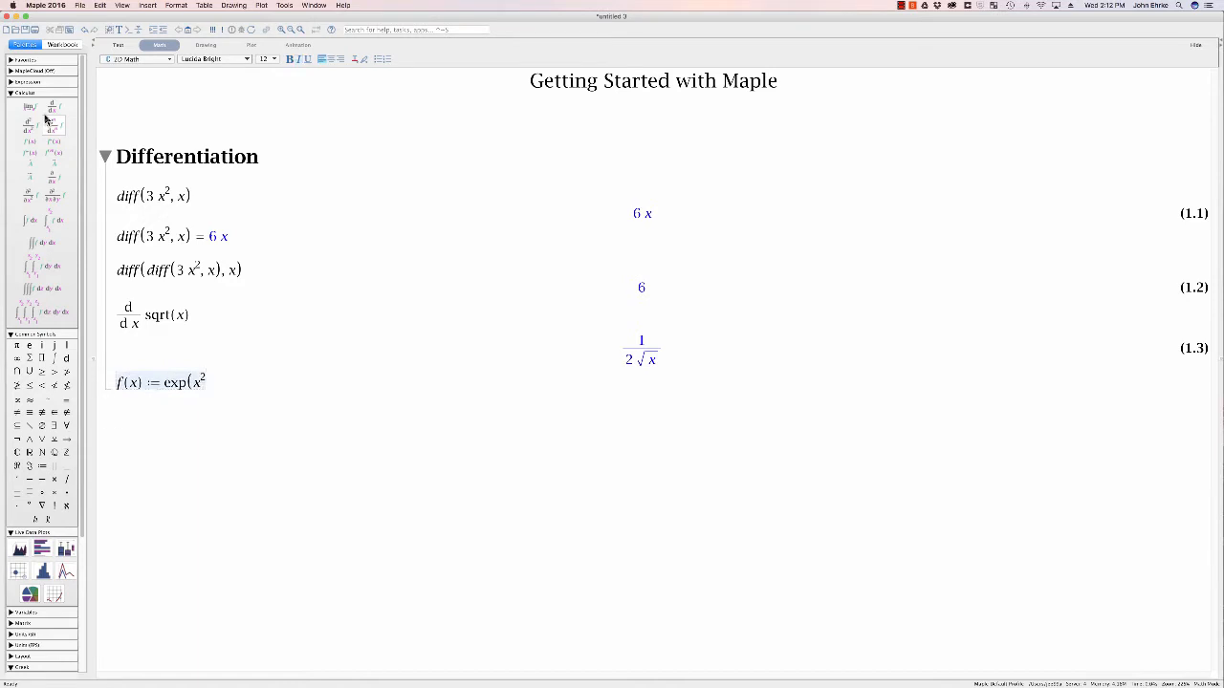
pyautogui.press('Right')
pyautogui.write(')')
pyautogui.press('Return')
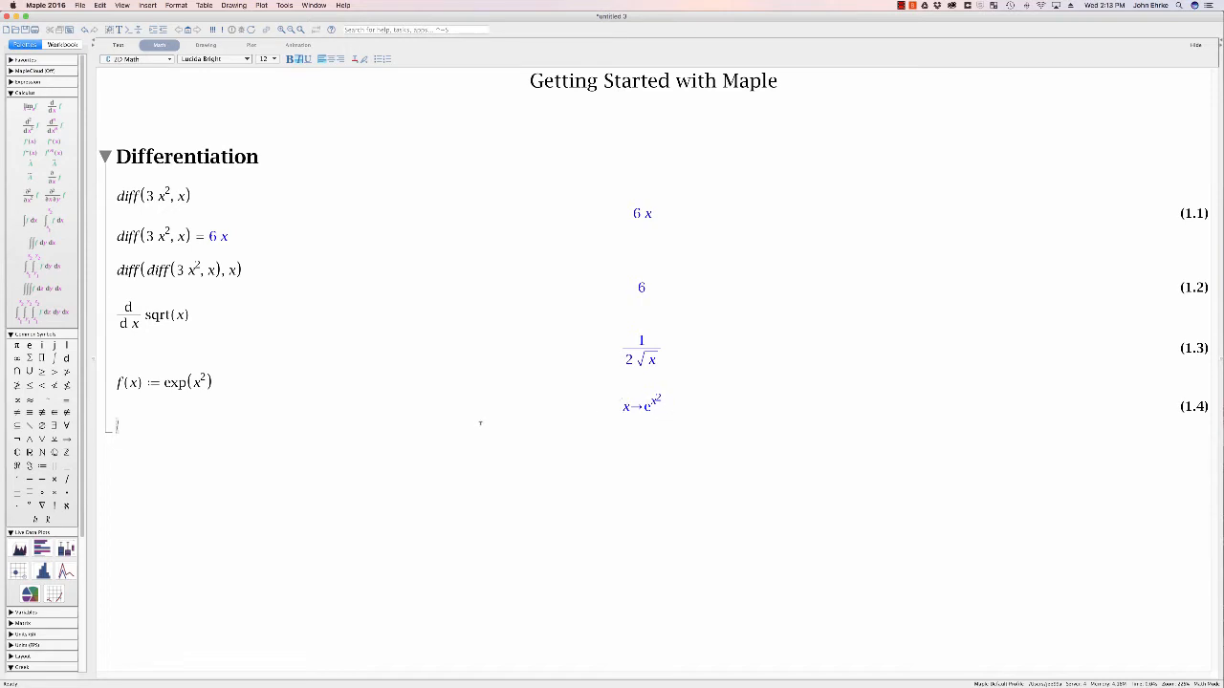
pyautogui.write('diff(f(x), x)')
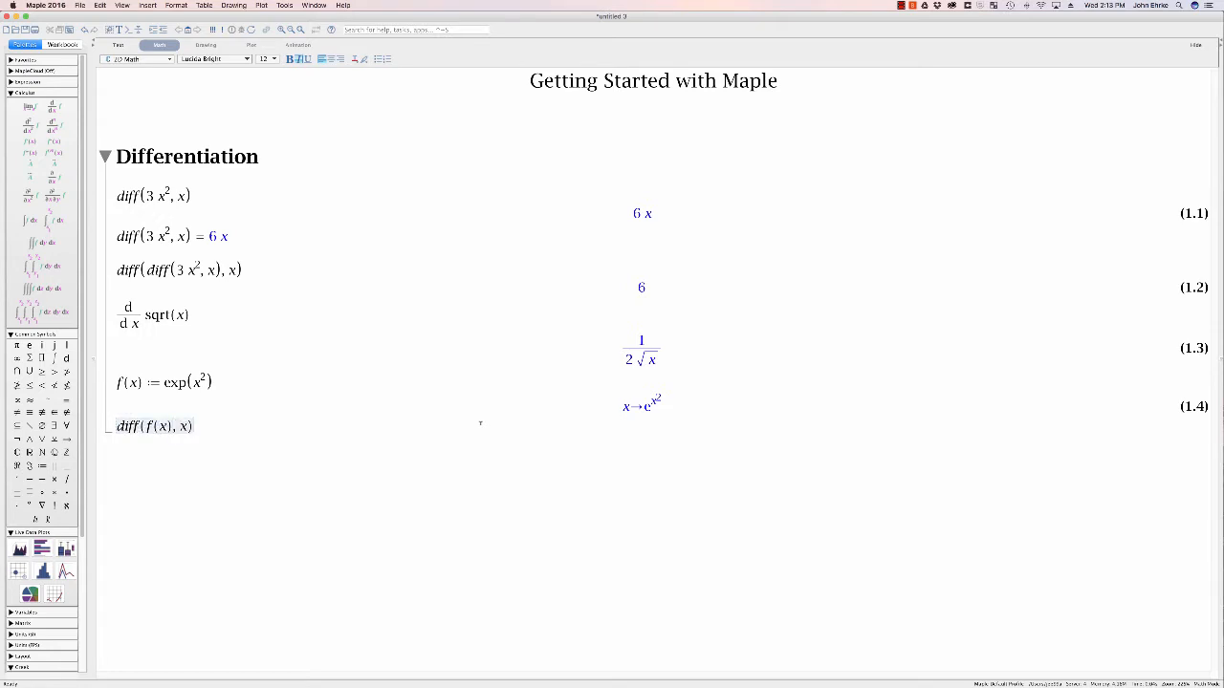
pyautogui.press('Return')
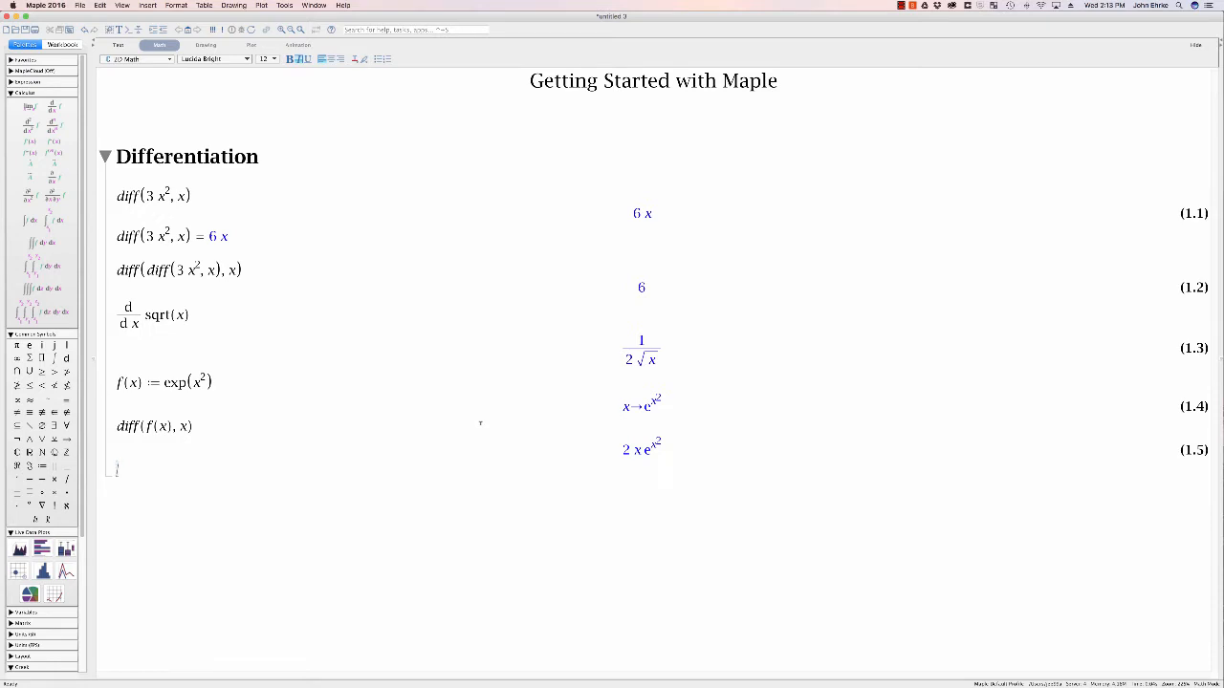
# Enter an eval command on the previous result using %, substituting x = Pi.
pyautogui.write('eval(')
pyautogui.write('%,')
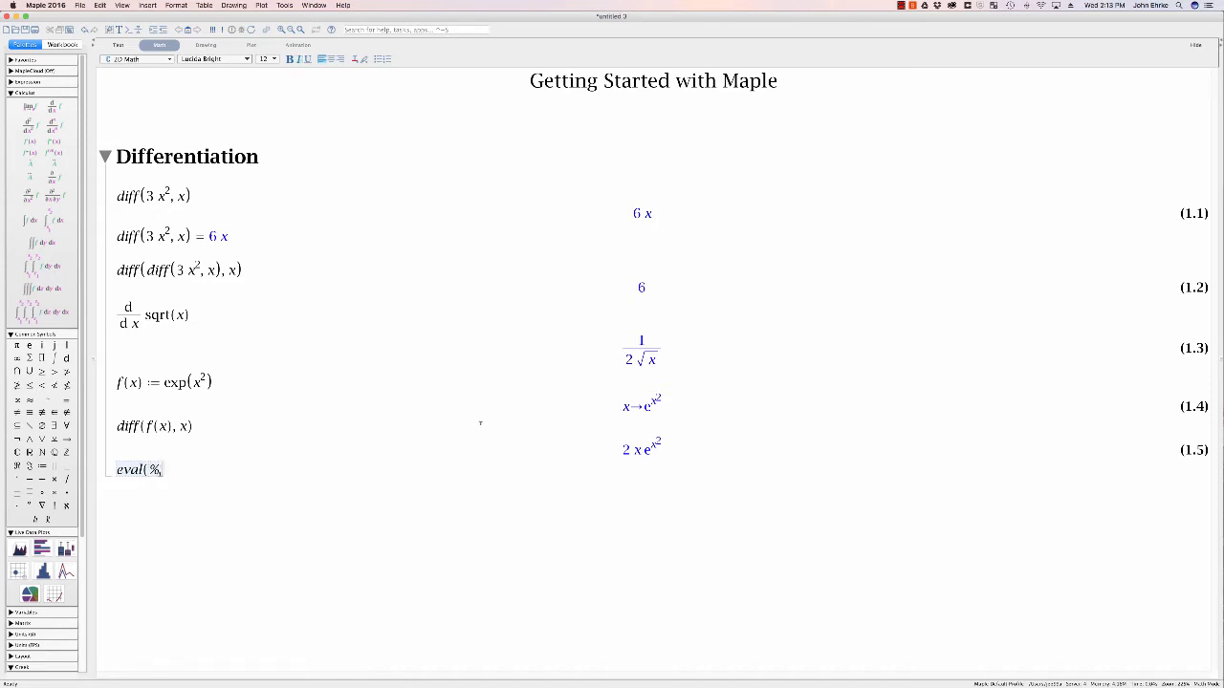
pyautogui.write(' x =')
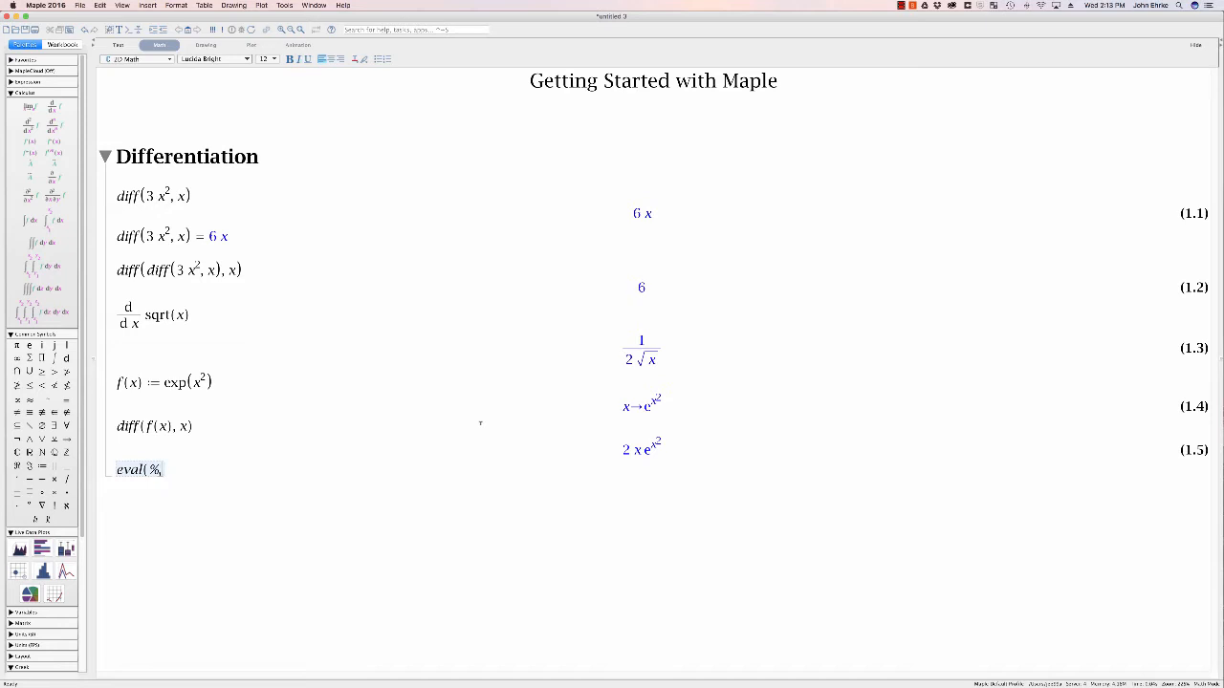
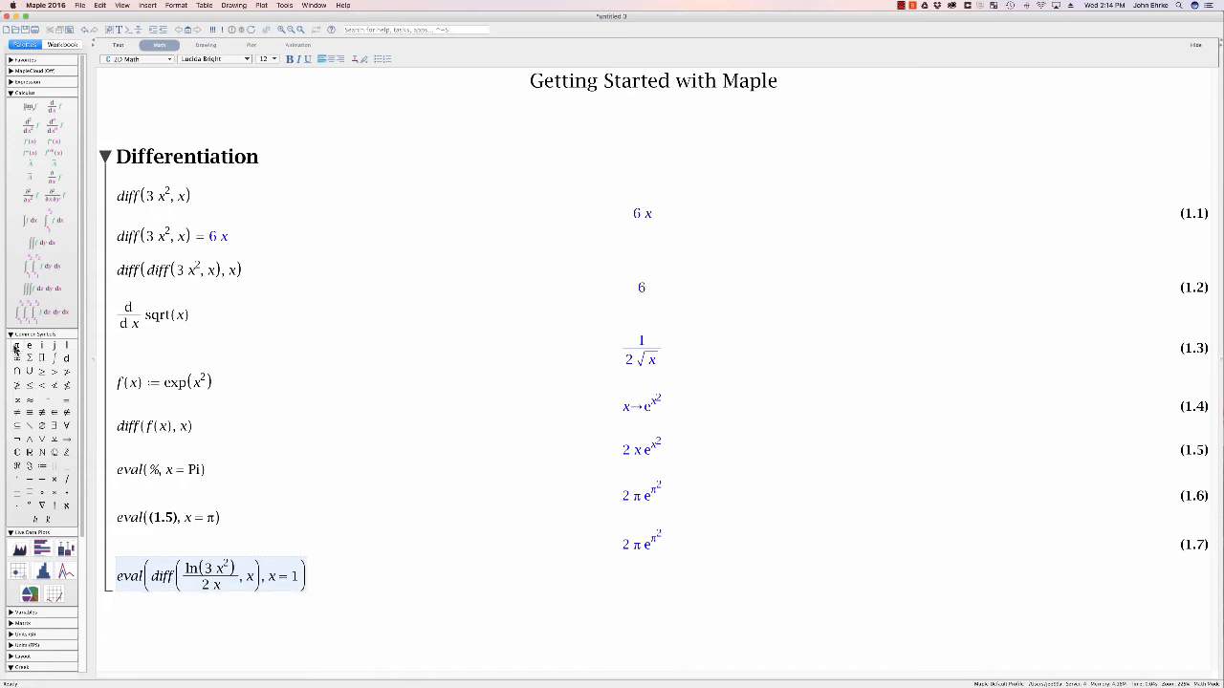
# Evaluate the derivative of ln(3 x^2)/(2 x) at x = 1 with the nested eval and diff command.
pyautogui.press('Return')
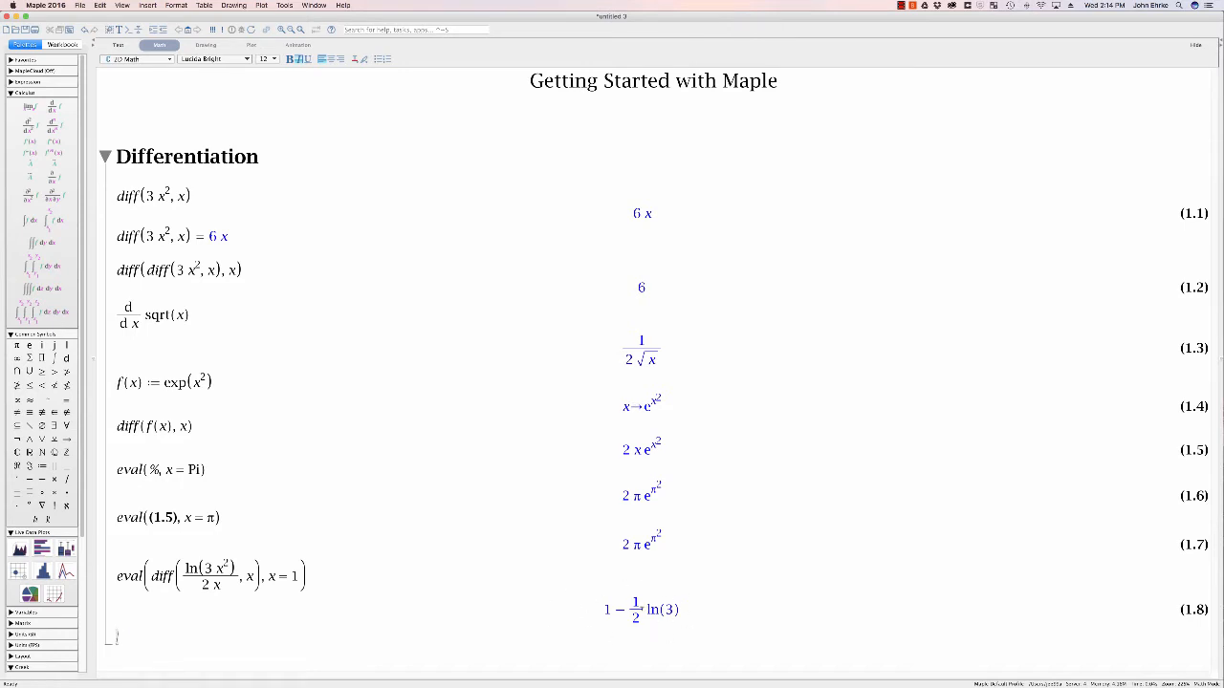
# Approximate the last result, 1 - 1/2 ln(3), to 5 digits.
pyautogui.rightClick(642, 615)
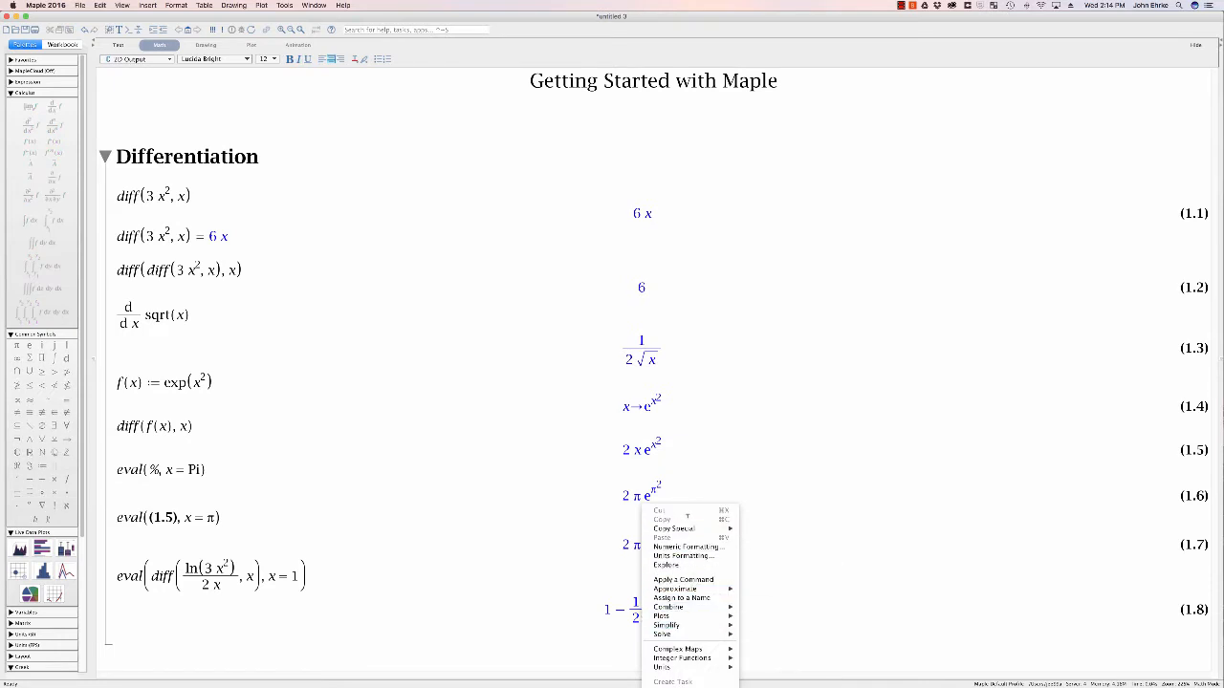
pyautogui.click(507, 577)
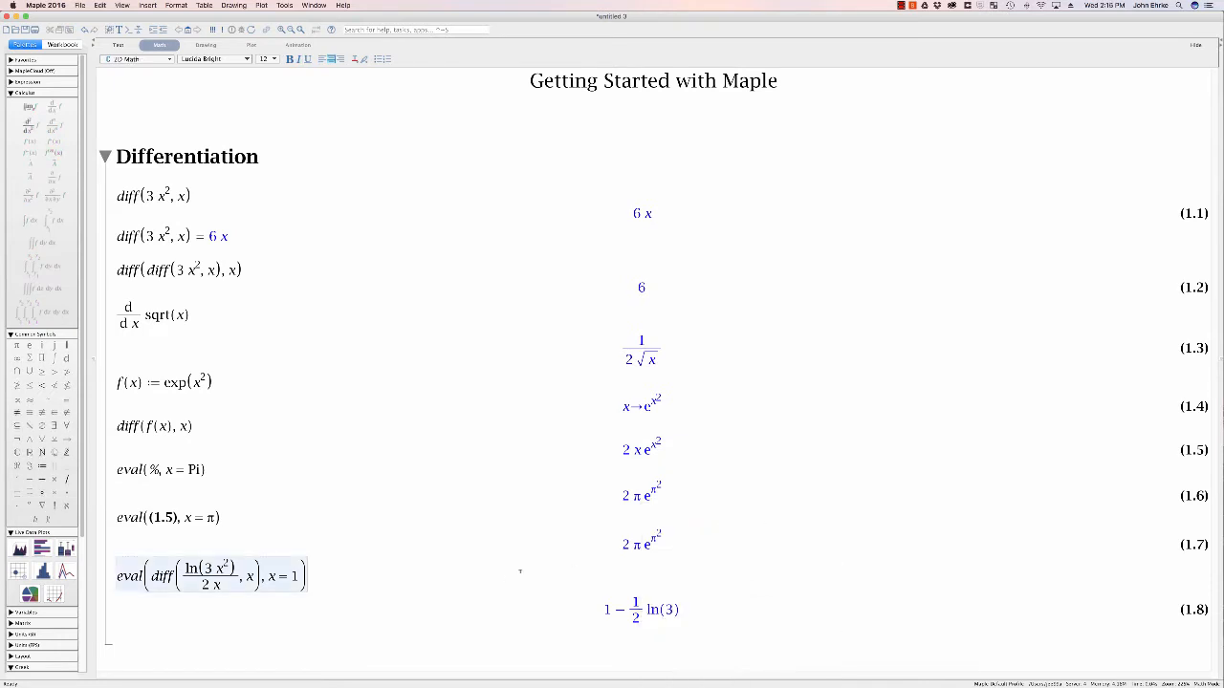
pyautogui.click(431, 651)
pyautogui.scroll(-5, 428, 645)
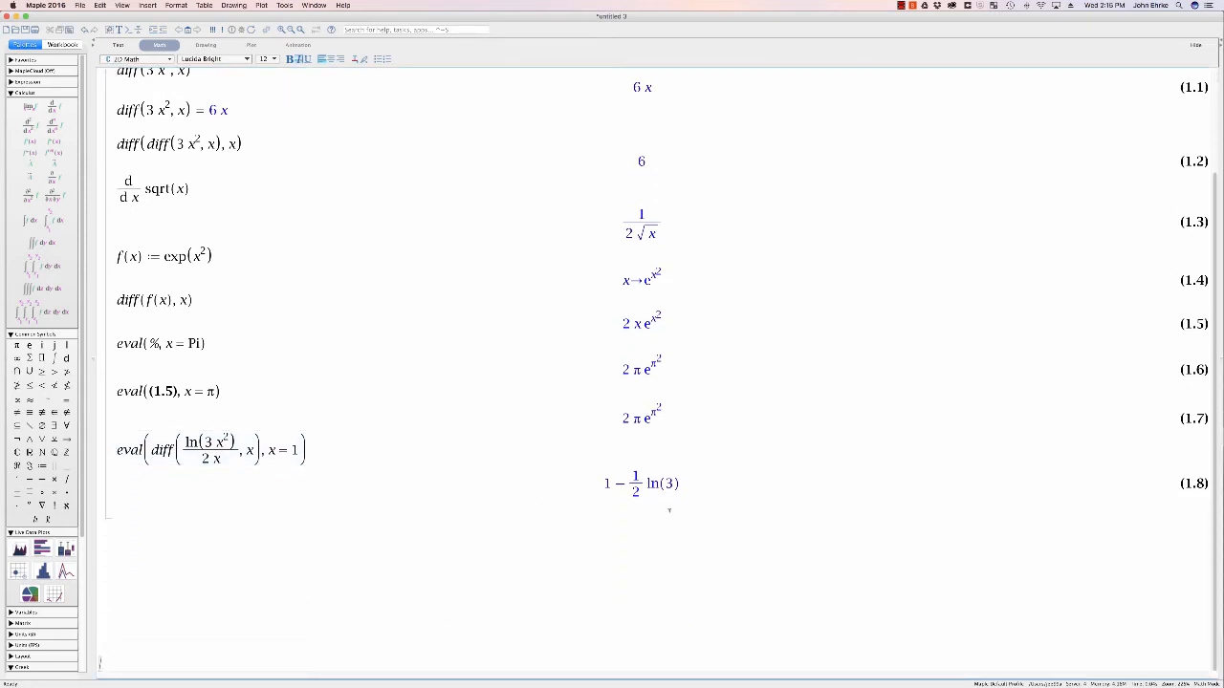
pyautogui.rightClick(639, 486)
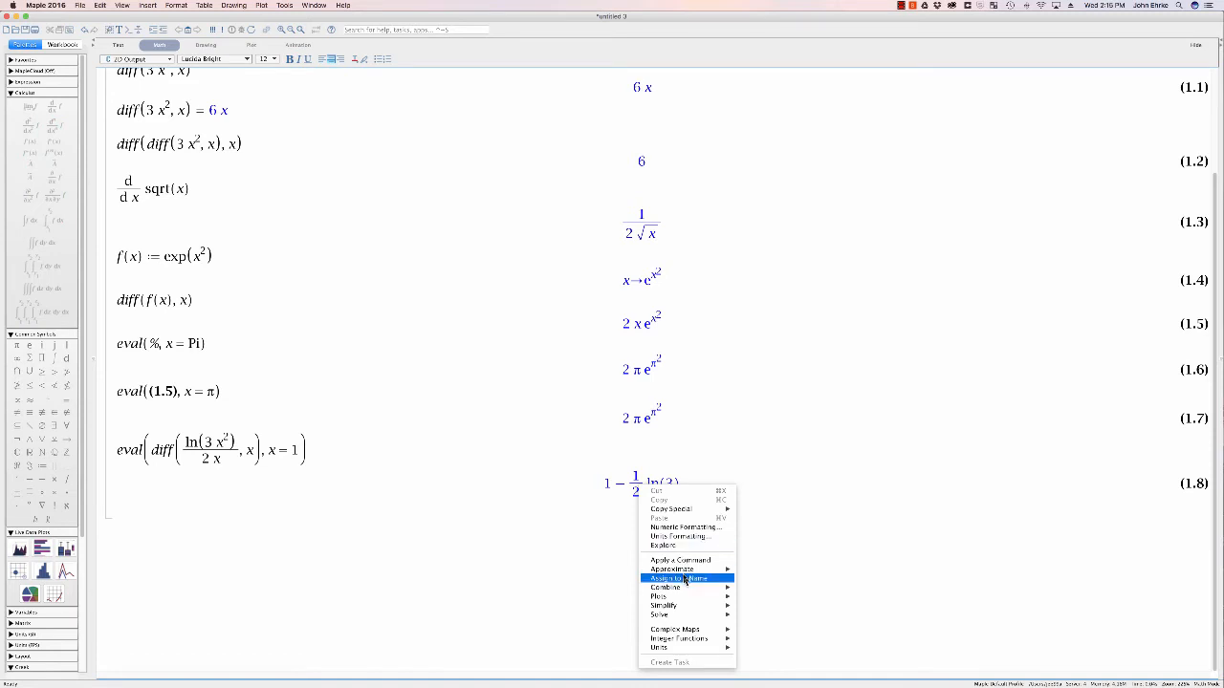
pyautogui.moveTo(684, 569)
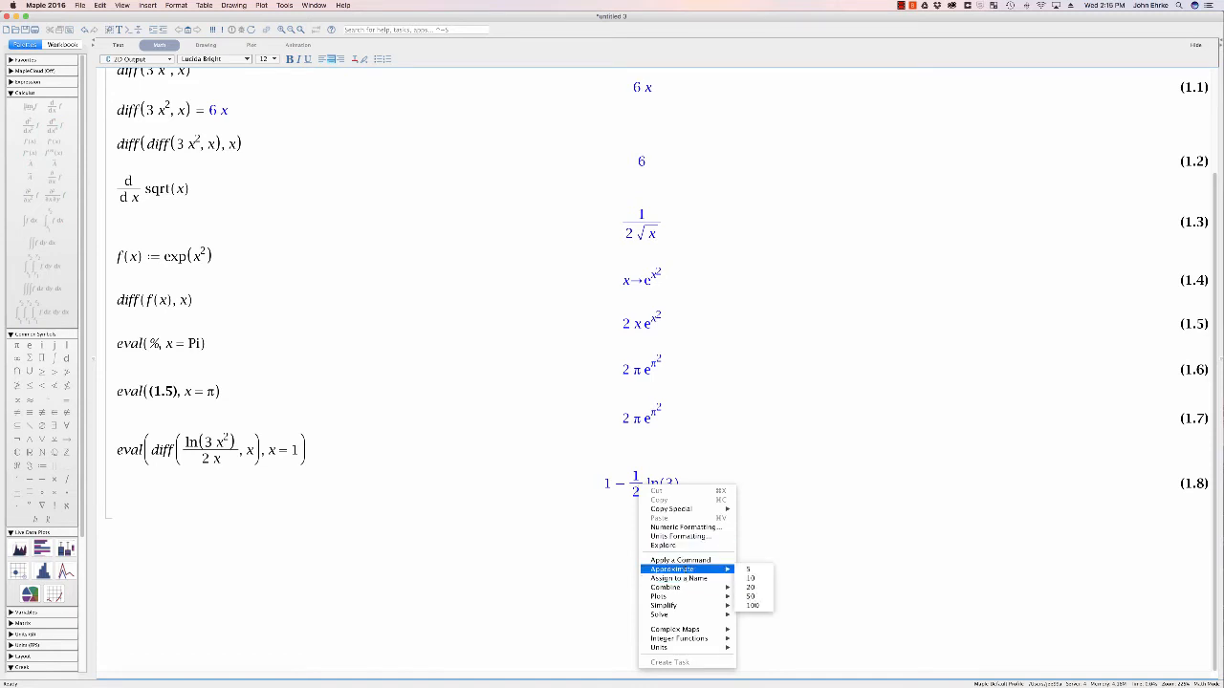
pyautogui.click(751, 571)
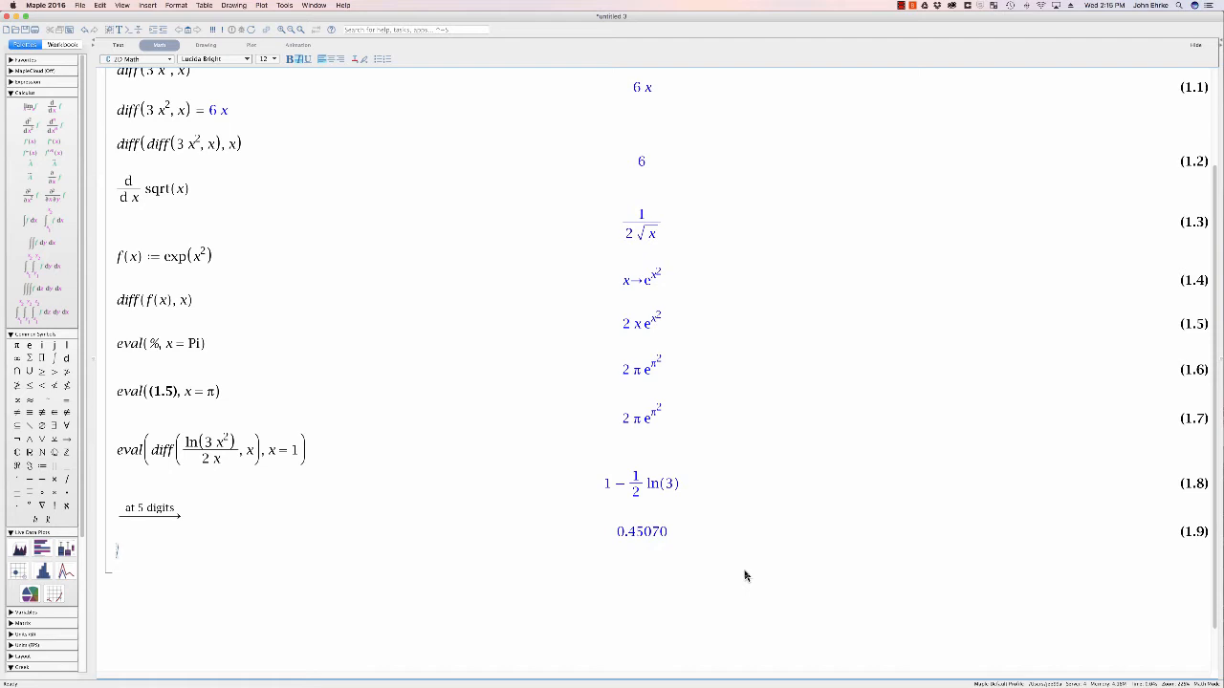
# Define the differential equation ode := diff(y(t), t) + 2 t^2 y(t) = 3*sqrt(t) with a trailing colon, and evaluate it.
pyautogui.write('ode := diff(y(t)')
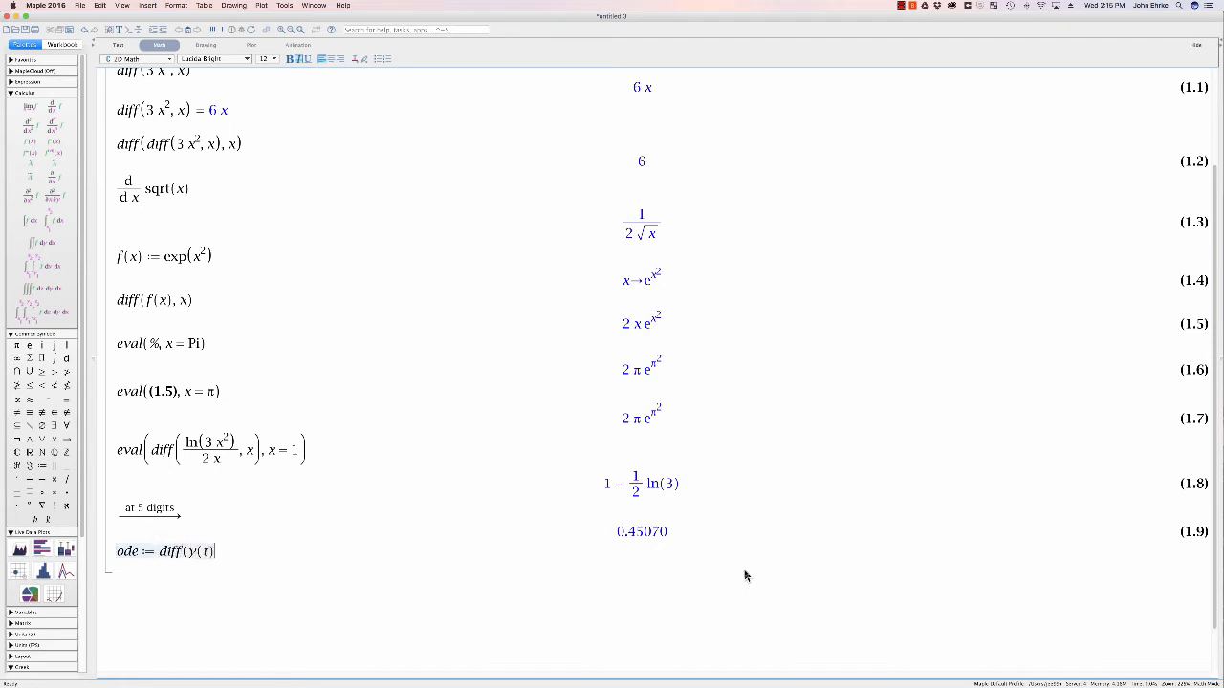
pyautogui.write(', t) + 2 t^2')
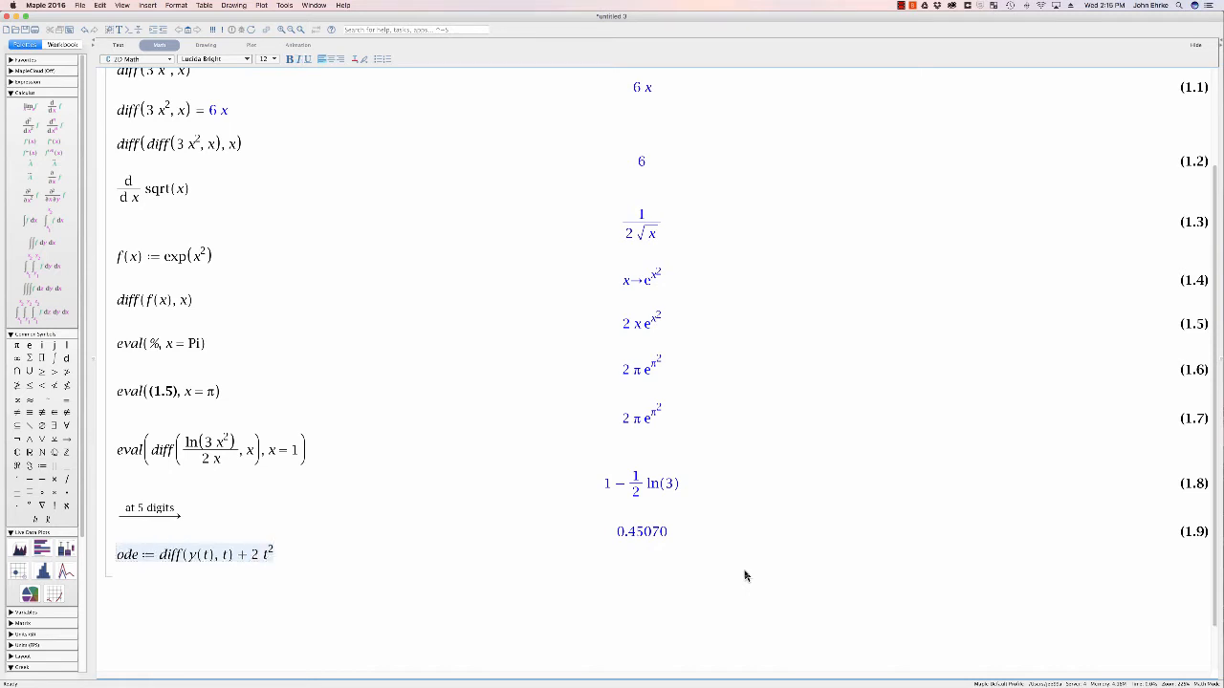
pyautogui.press('Right')
pyautogui.write('y(t)=3')
pyautogui.write('*sqrt(t)')
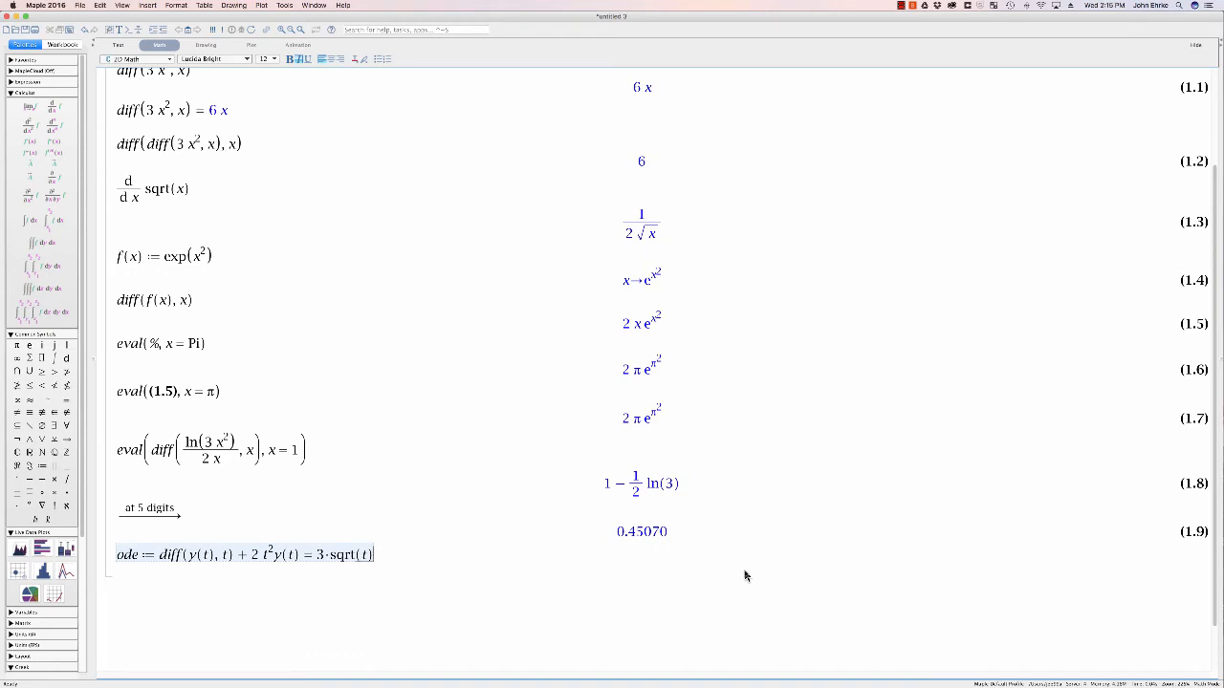
pyautogui.write(':')
pyautogui.press('Return')
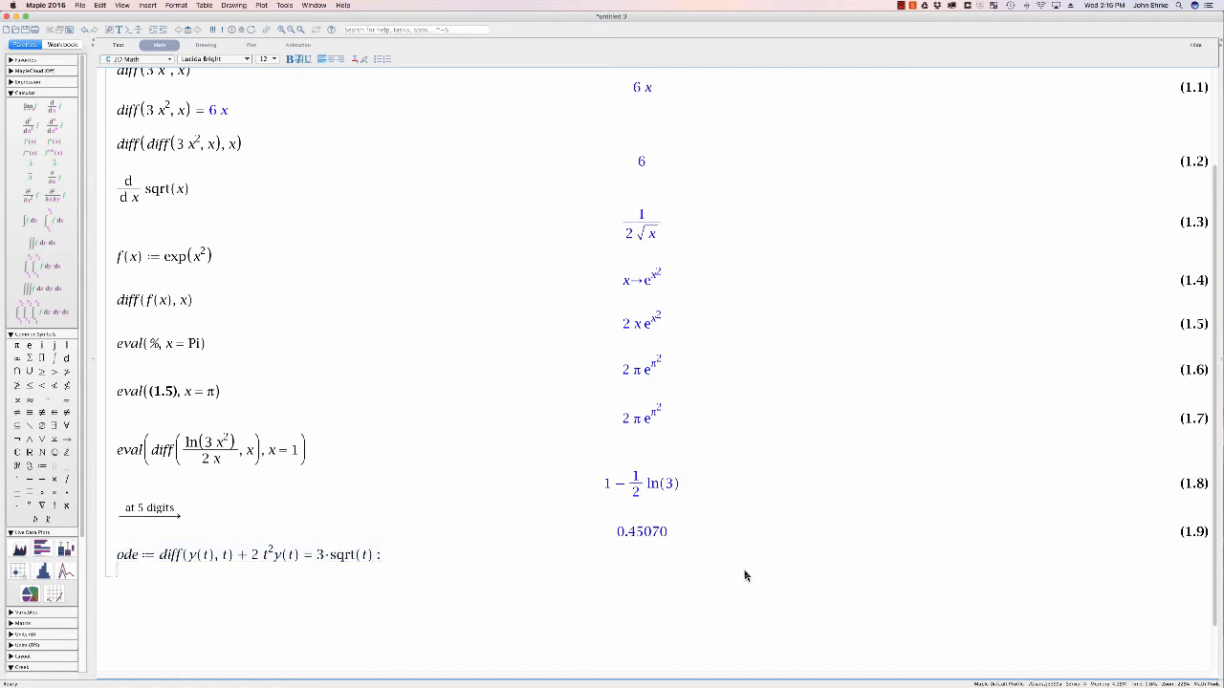
# Evaluate the ode definition without its trailing colon, and restore the colon to suppress the output.
pyautogui.press('BackSpace')
pyautogui.press('BackSpace')
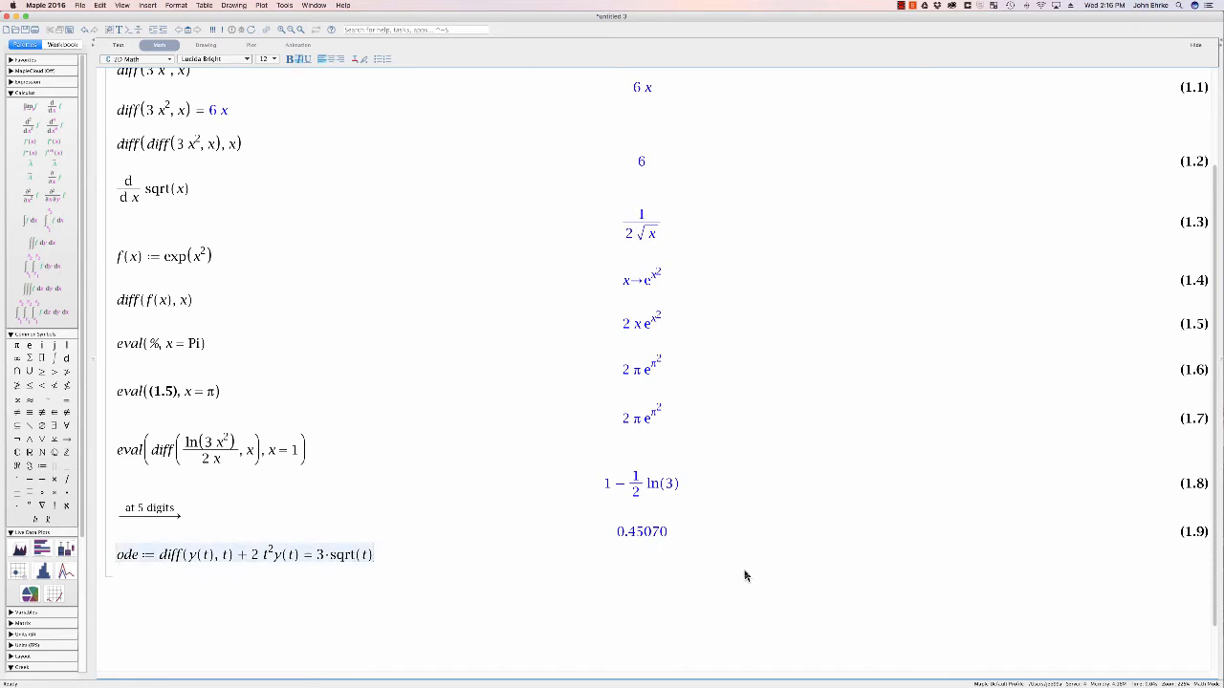
pyautogui.press('Return')
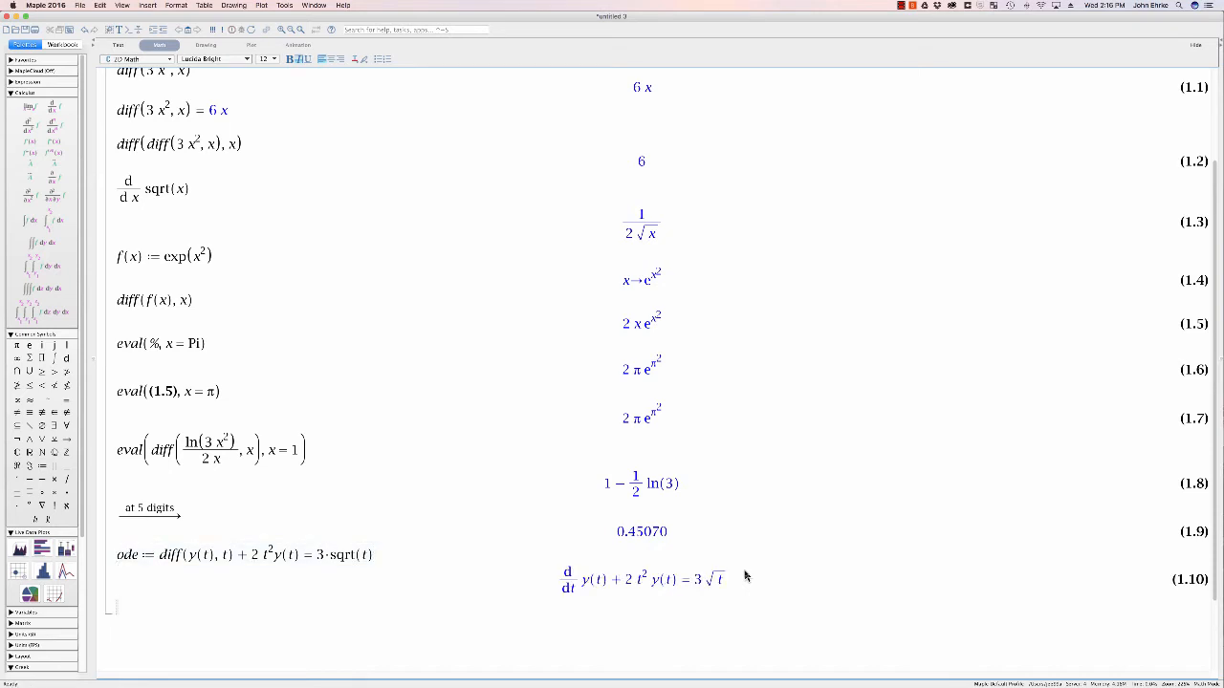
pyautogui.click(379, 552)
pyautogui.write(':')
pyautogui.press('Return')
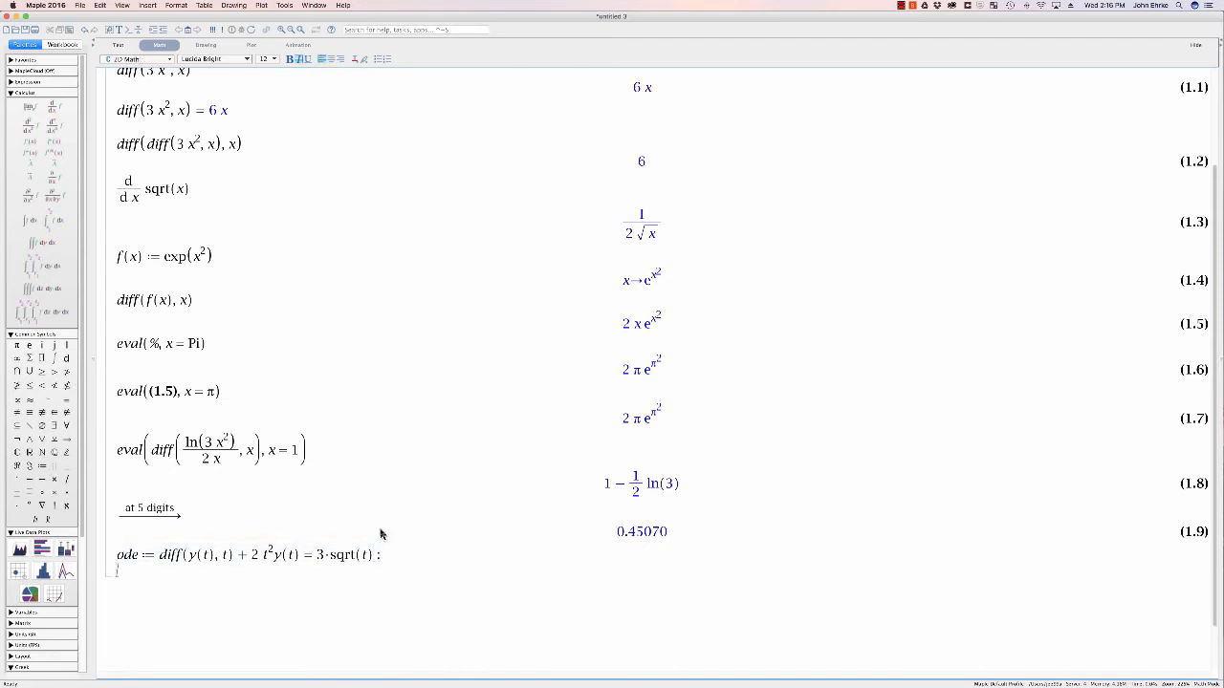
# Solve the differential equation with dsolve(ode, y(t)) on the line below its definition.
pyautogui.write('dsolve(y')
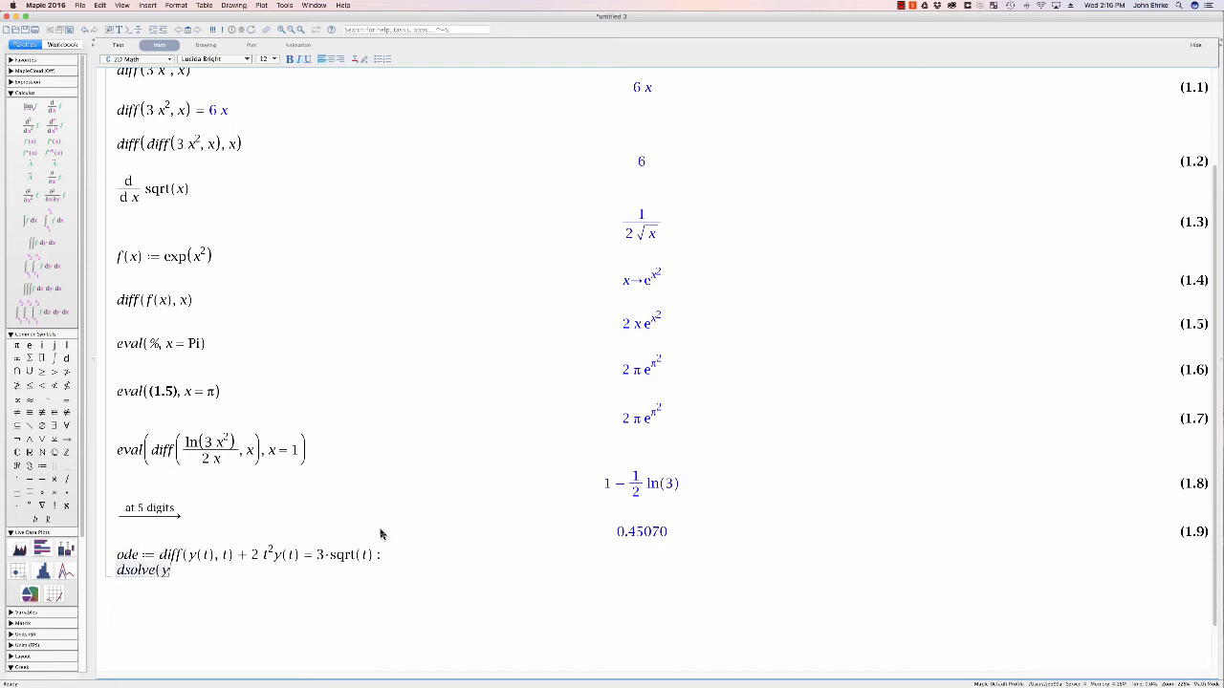
pyautogui.write('(t)')
pyautogui.press('BackSpace')
pyautogui.press('BackSpace')
pyautogui.press('BackSpace')
pyautogui.press('BackSpace')
pyautogui.write('ode, y(t))')
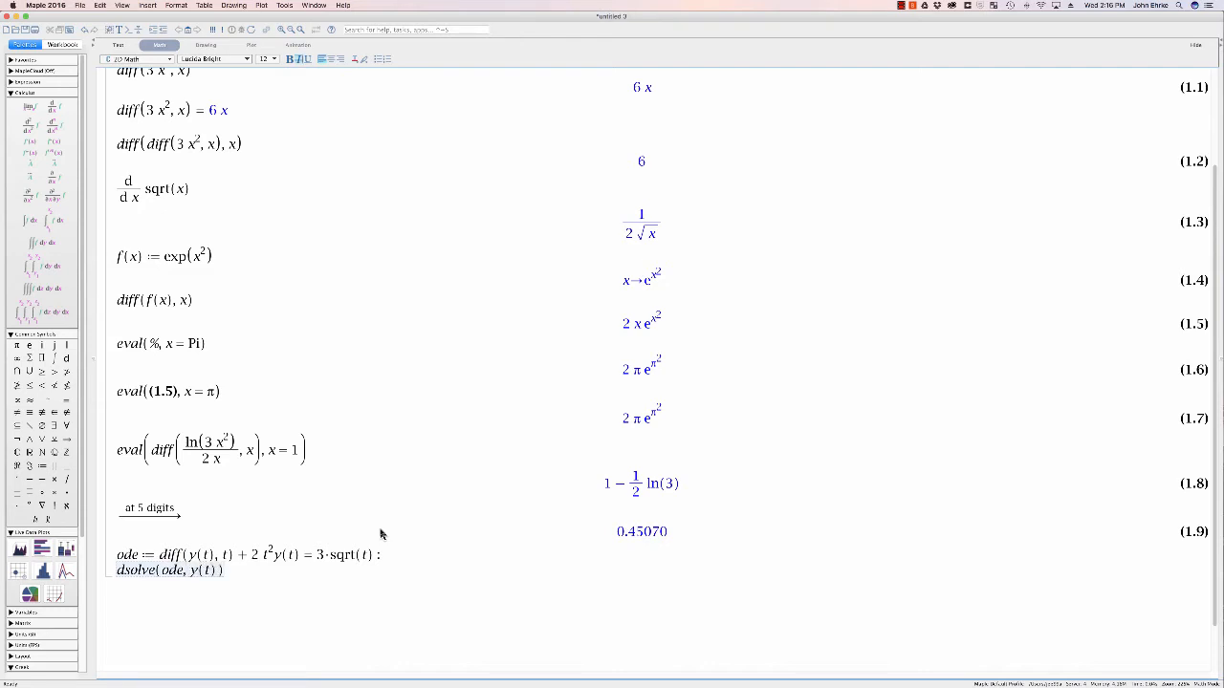
pyautogui.press('Return')
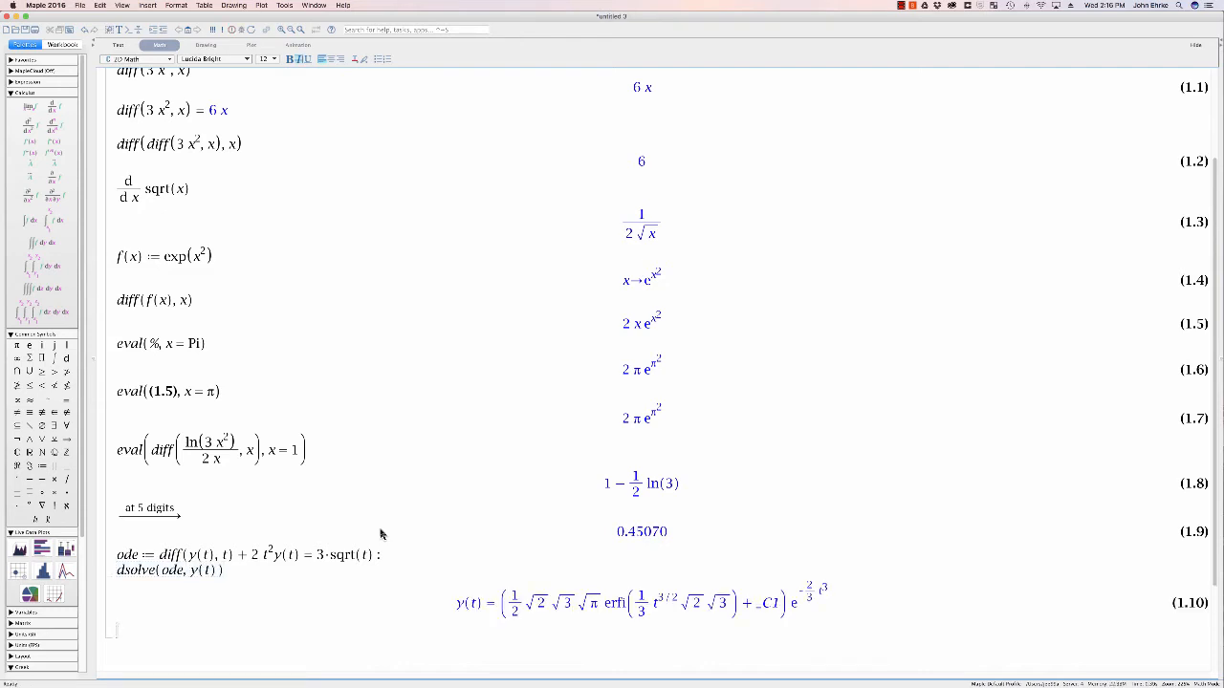
# Examine the operations offered for the general solution y(t), including the Expand and Differentiate options, and its right-hand expression.
pyautogui.scroll(-4, 658, 507)
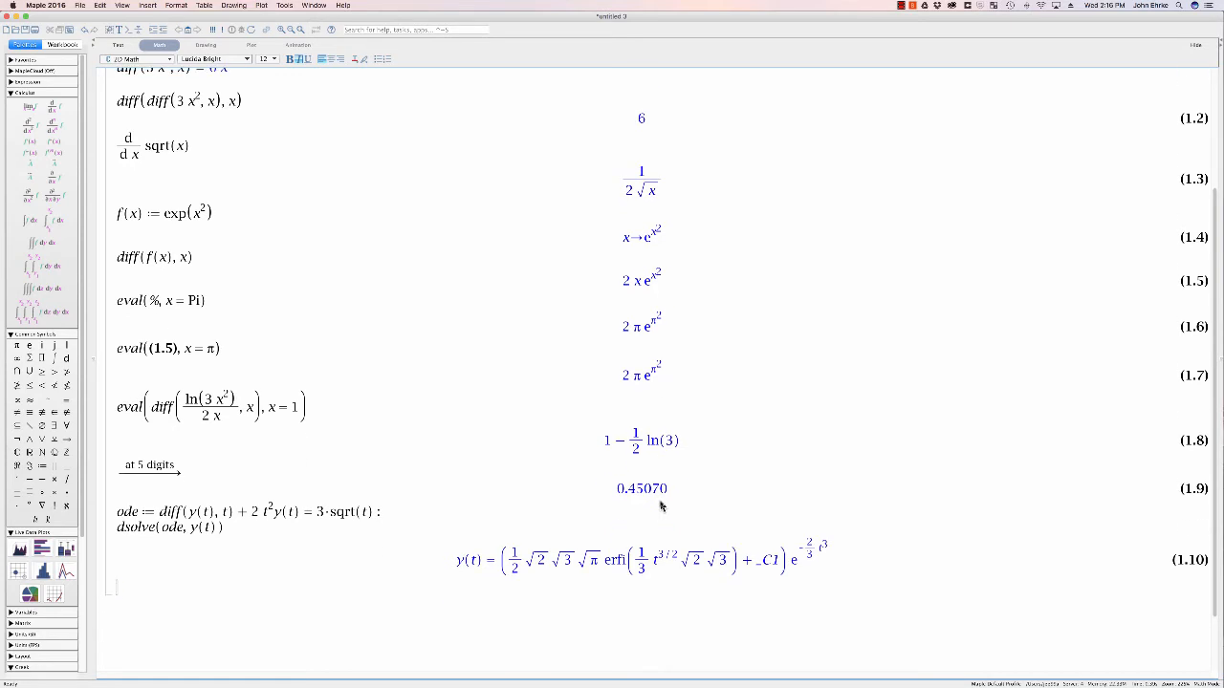
pyautogui.rightClick(652, 520)
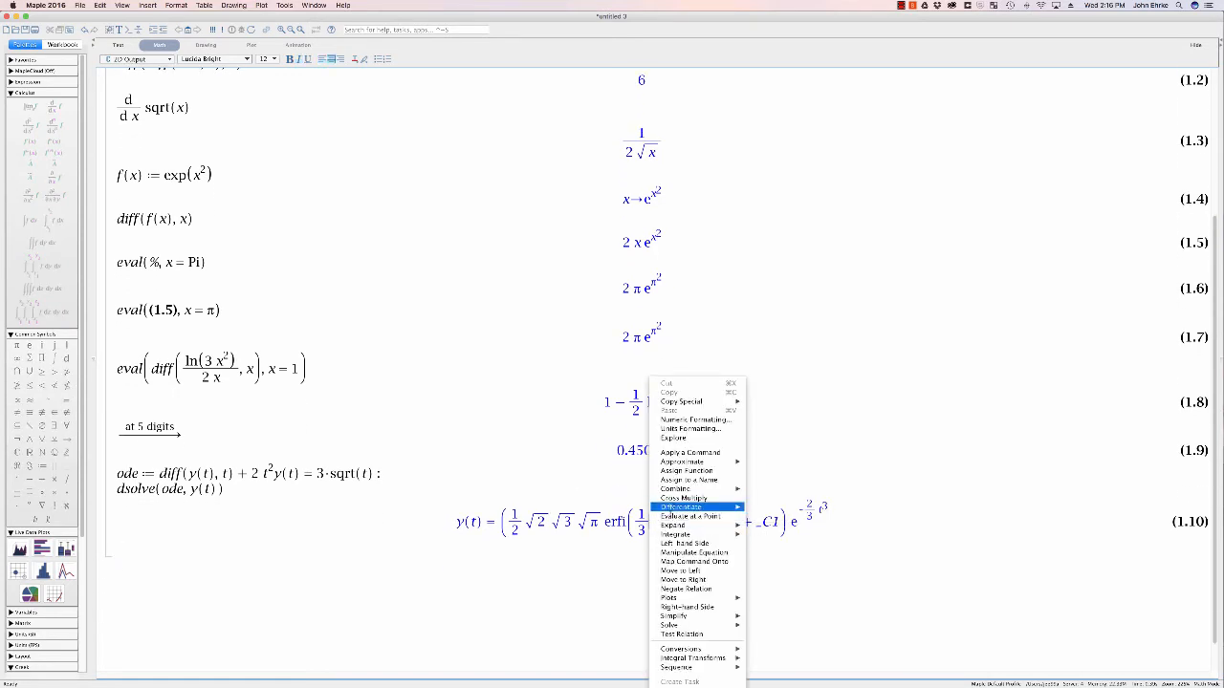
pyautogui.moveTo(717, 526)
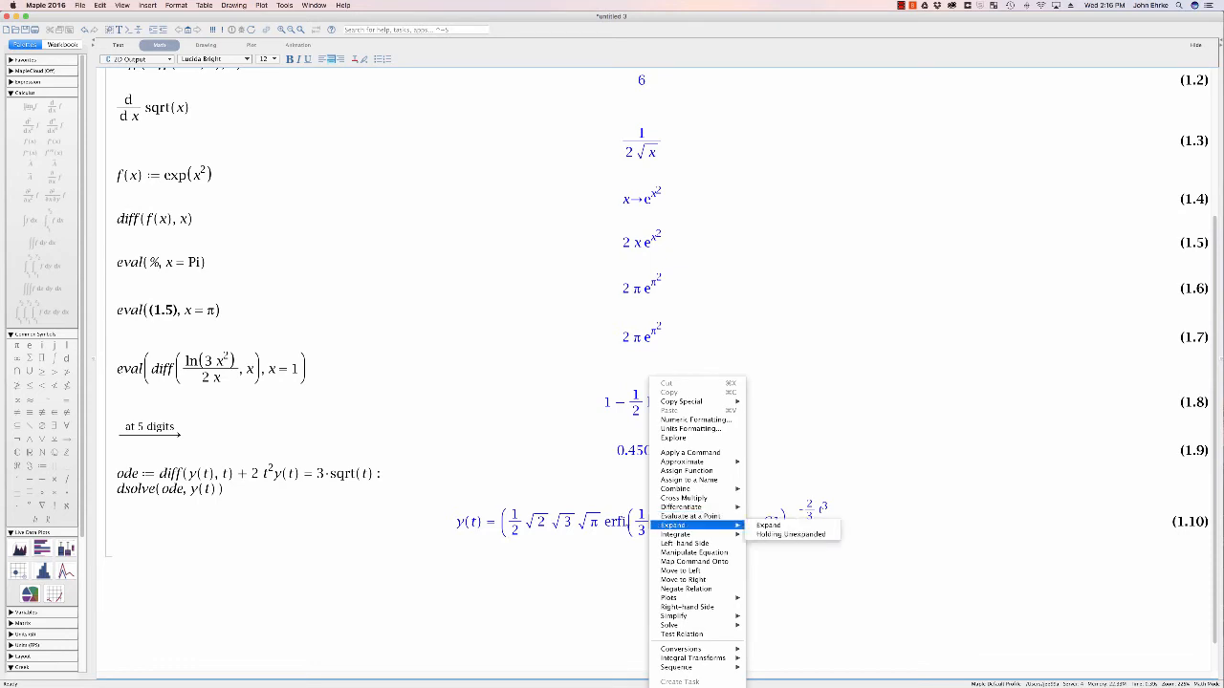
pyautogui.moveTo(679, 507)
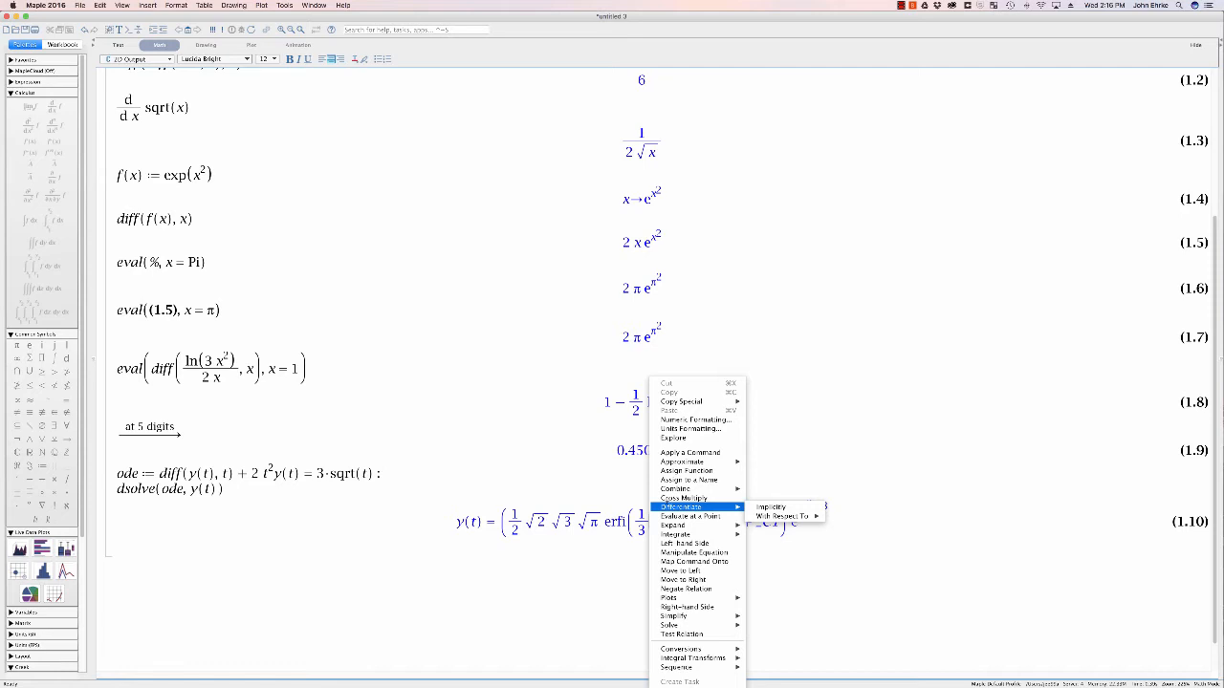
pyautogui.click(594, 537)
pyautogui.click(593, 539)
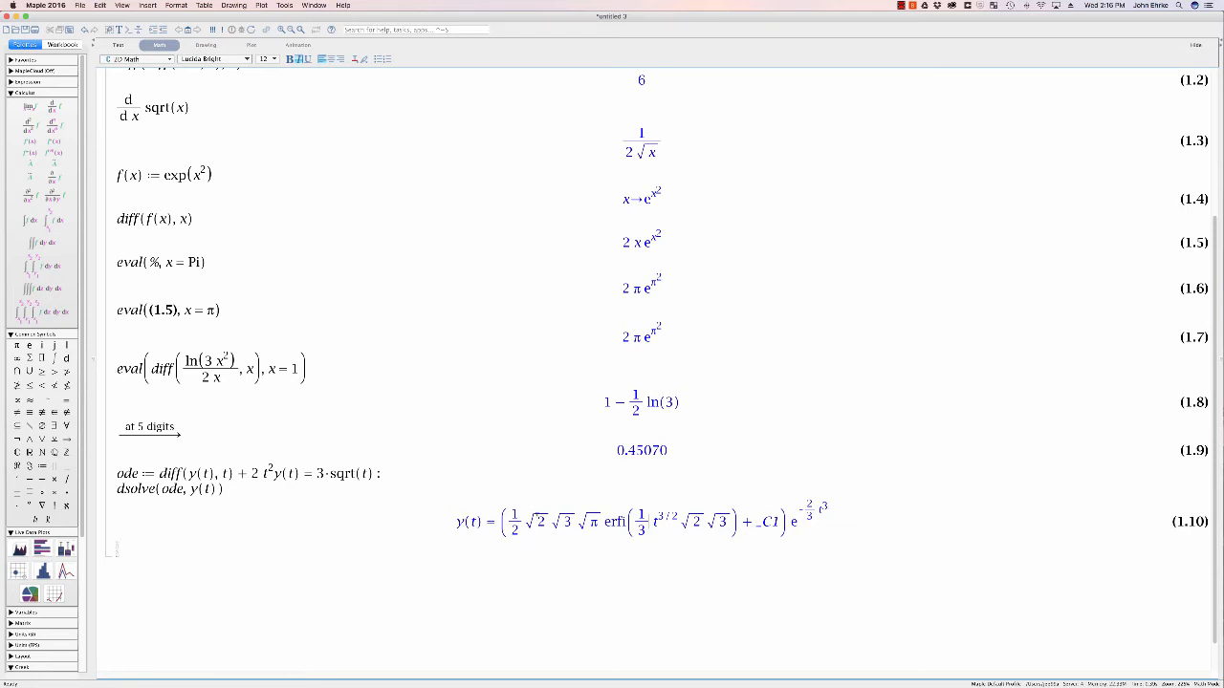
pyautogui.moveTo(505, 514); pyautogui.dragTo(855, 517)
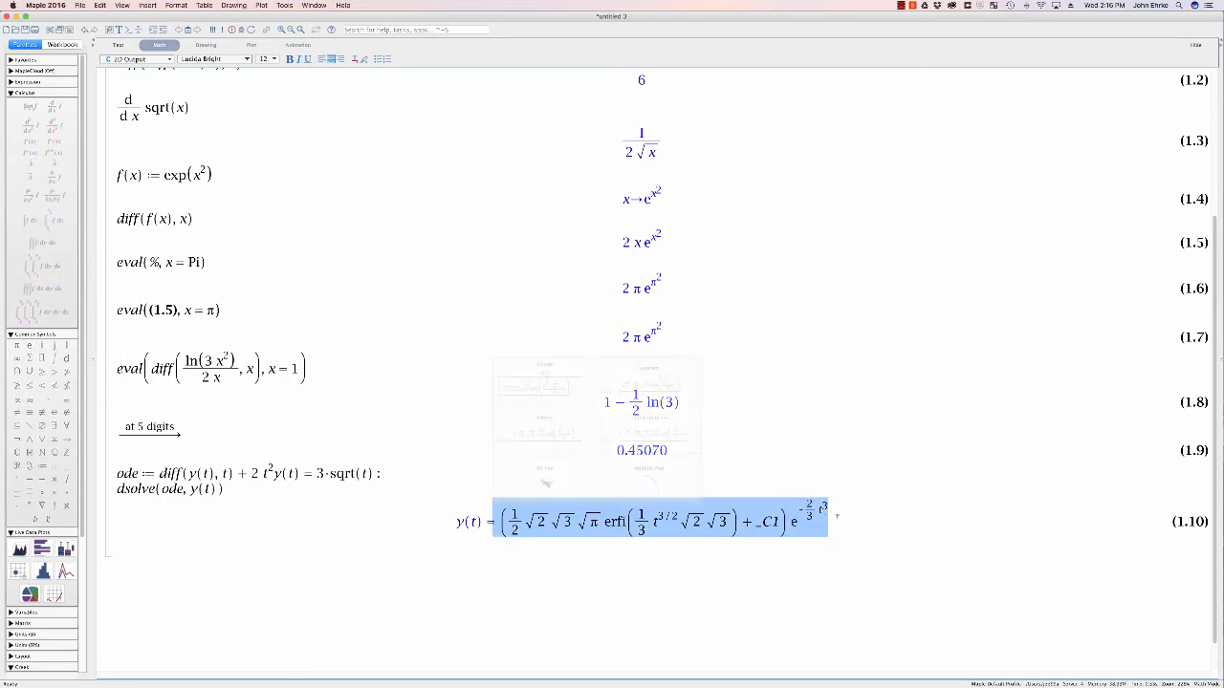
pyautogui.click(798, 591)
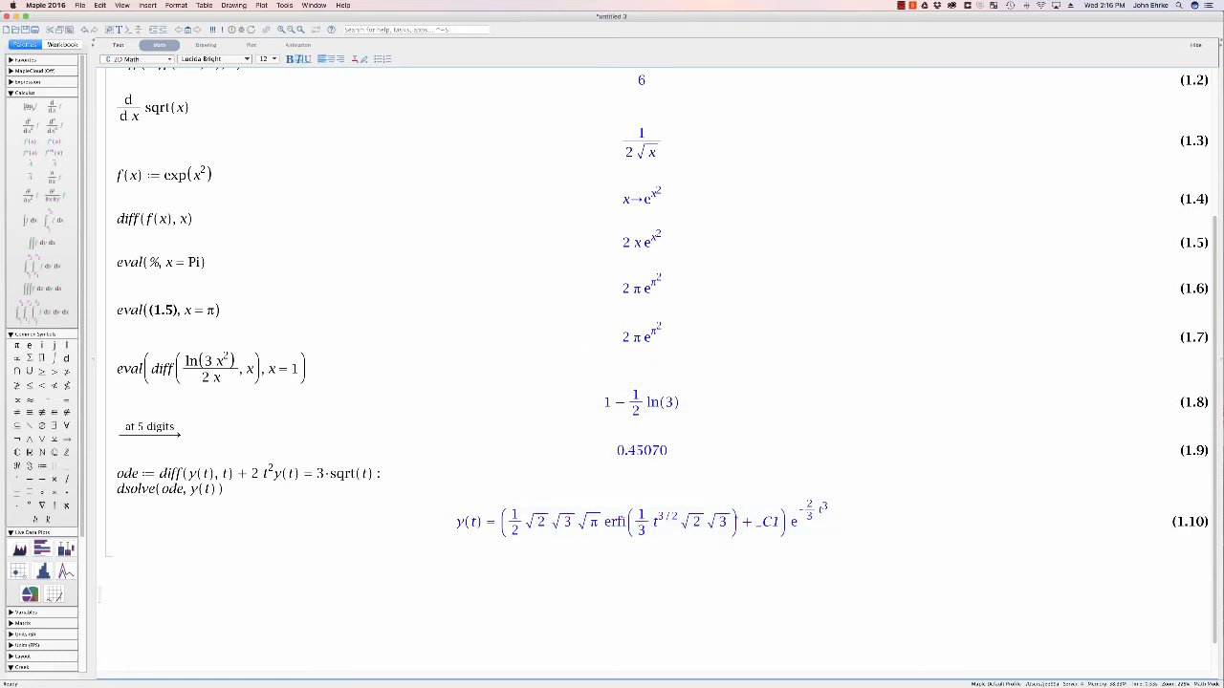
# Extract the right-hand side of the dsolve solution as a separate result and look at the operations offered for it.
pyautogui.rightClick(736, 524)
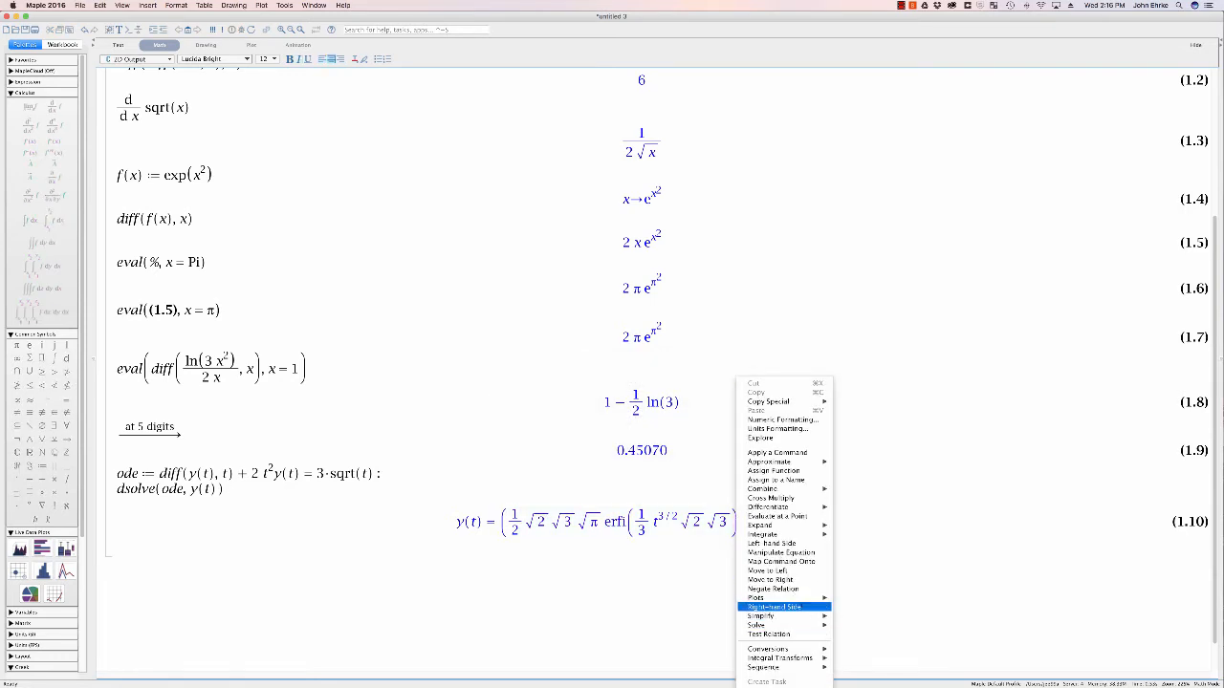
pyautogui.click(776, 607)
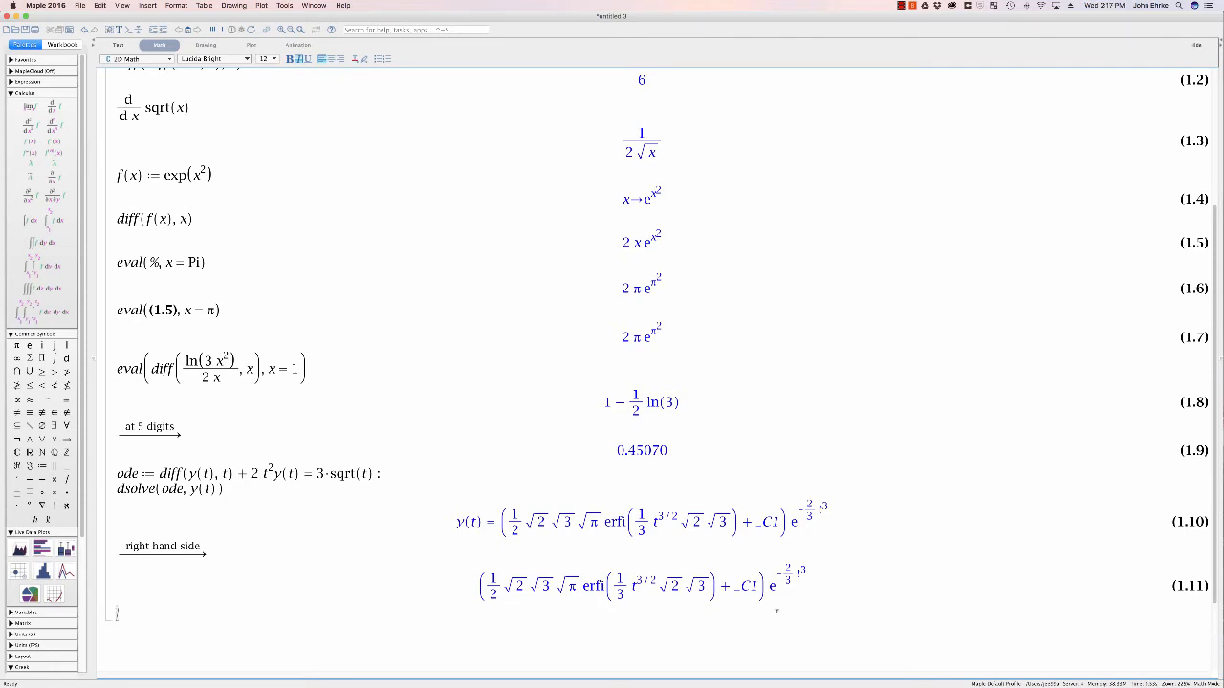
pyautogui.rightClick(659, 598)
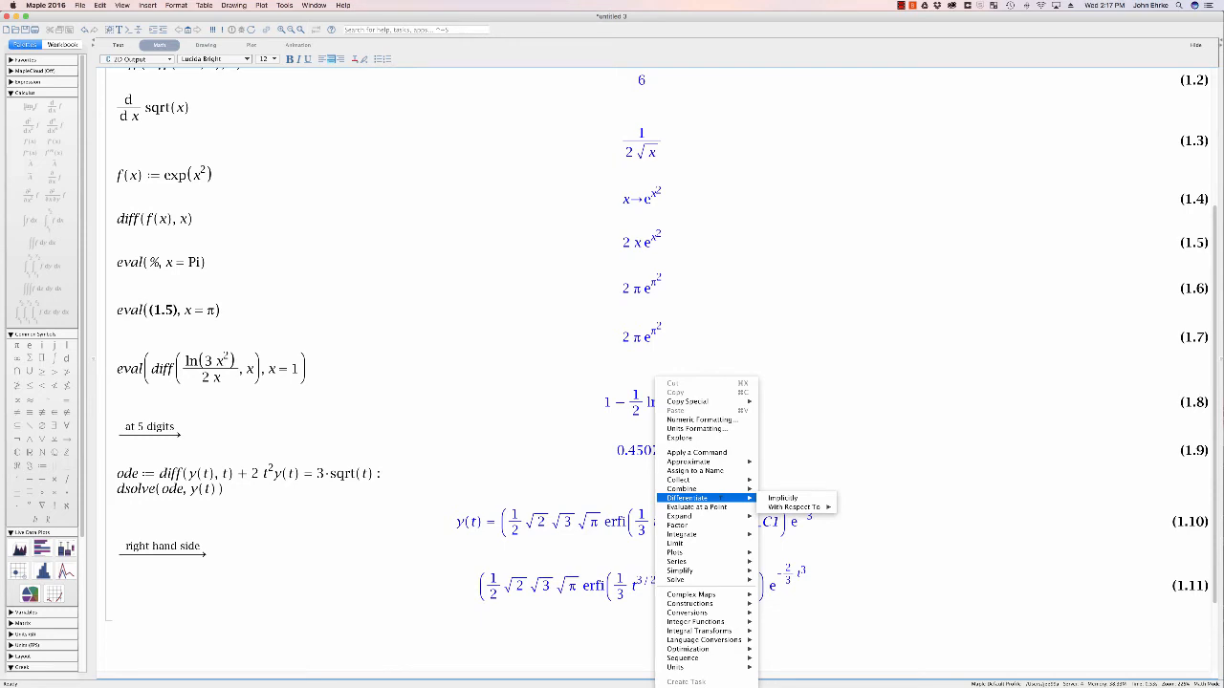
# Insert a new section titled "Integration" below the Differentiation section, with blank lines under its heading.
pyautogui.click(350, 639)
pyautogui.scroll(5, 353, 632)
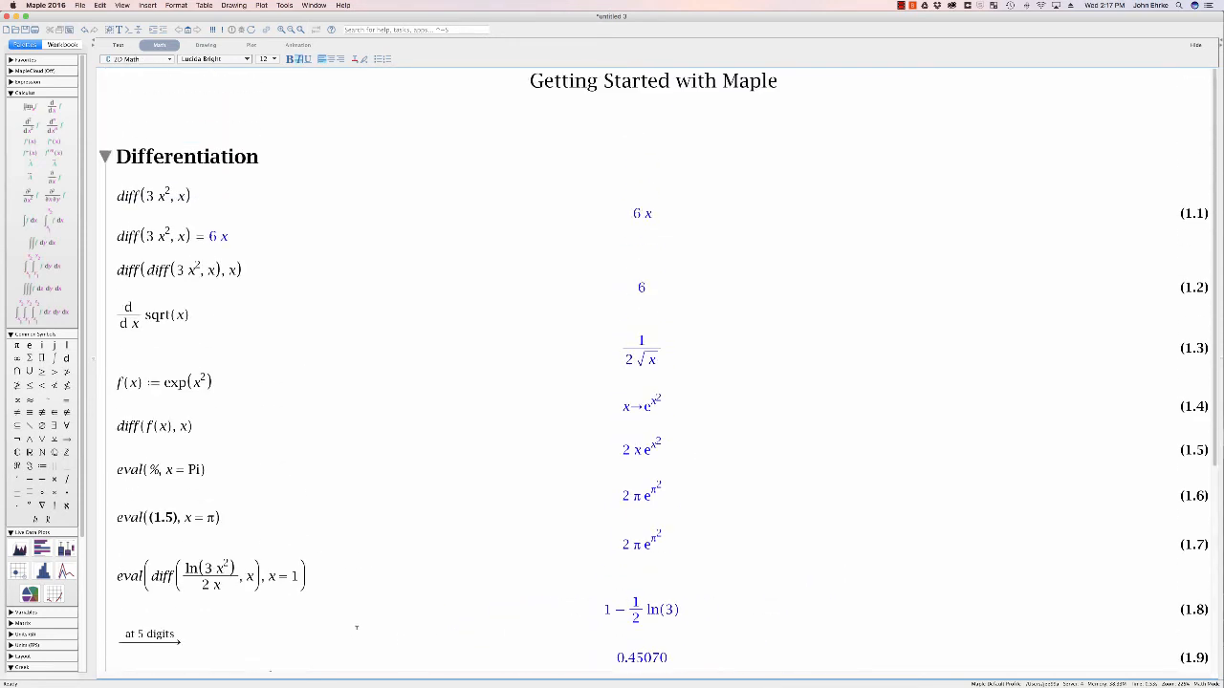
pyautogui.scroll(-6, 353, 609)
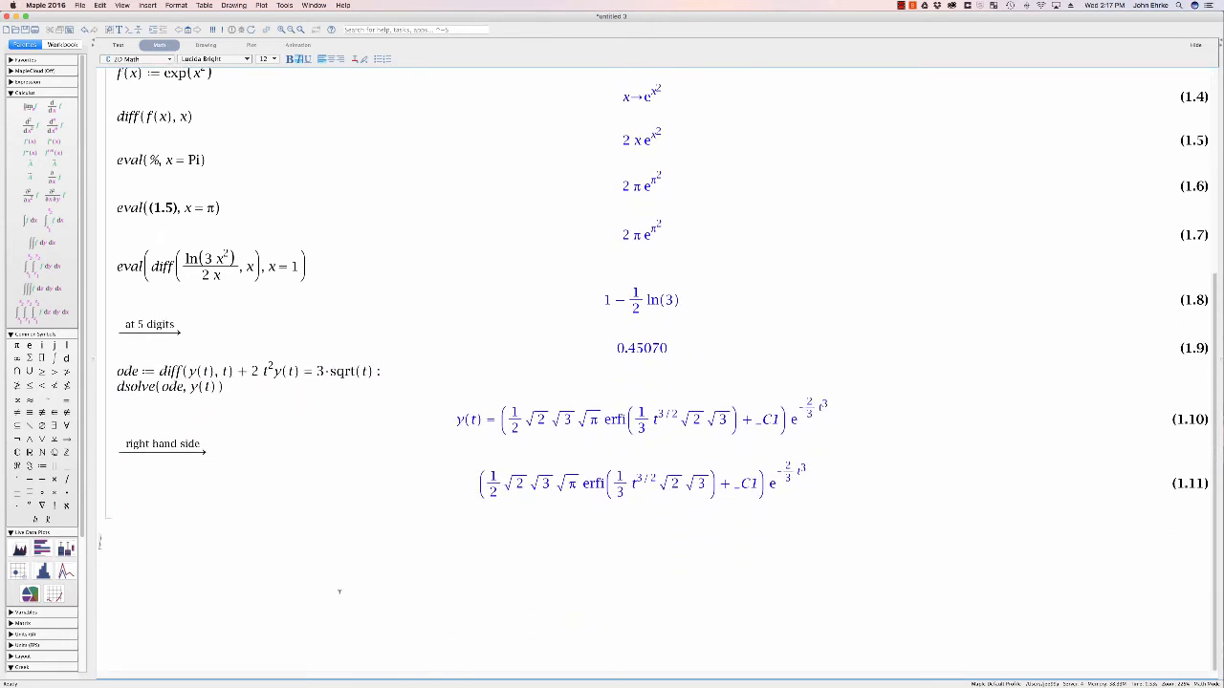
pyautogui.click(149, 7)
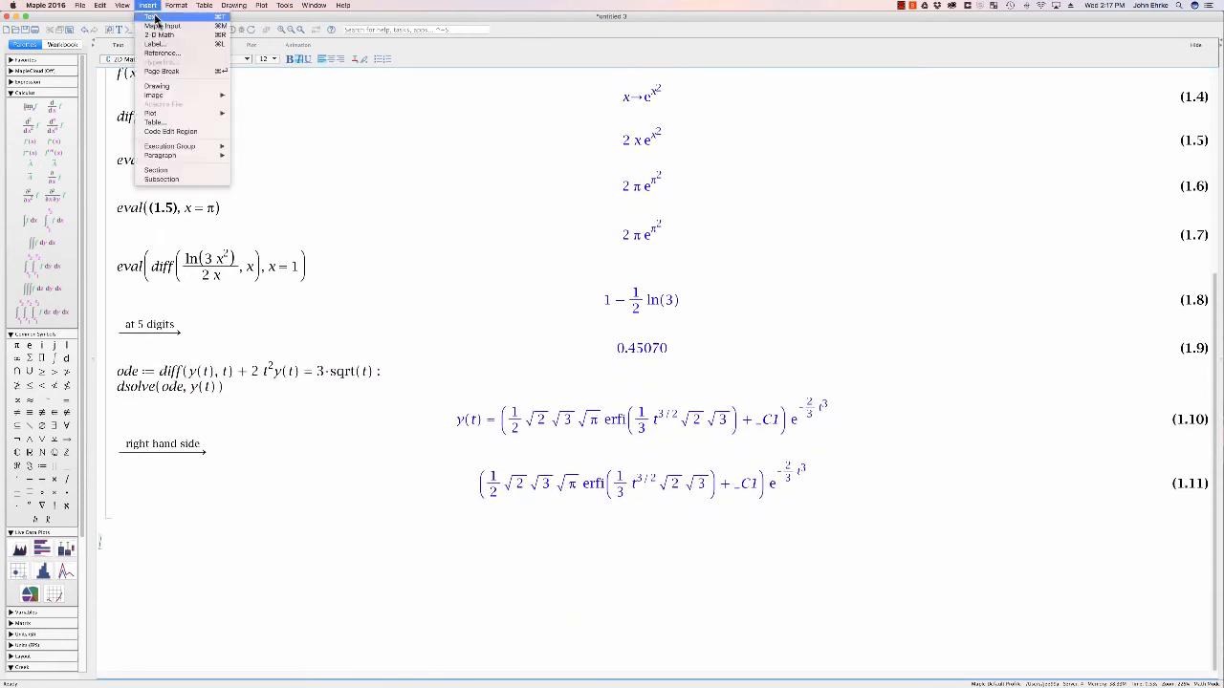
pyautogui.click(155, 170)
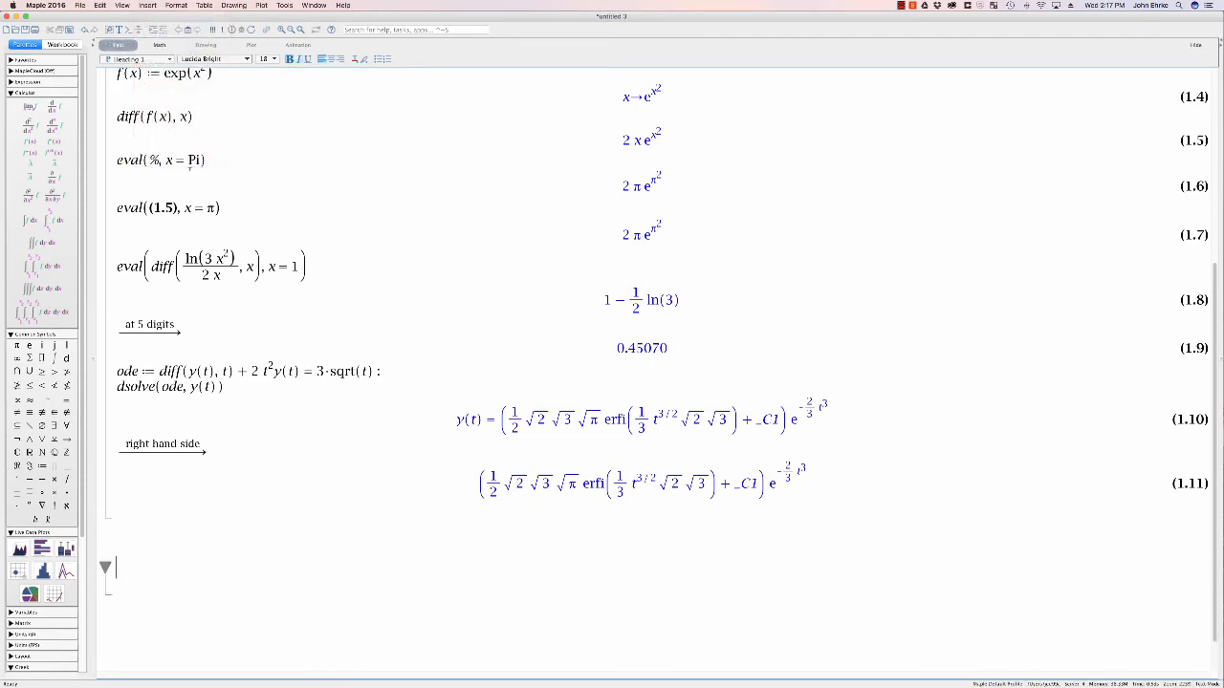
pyautogui.write('Integration')
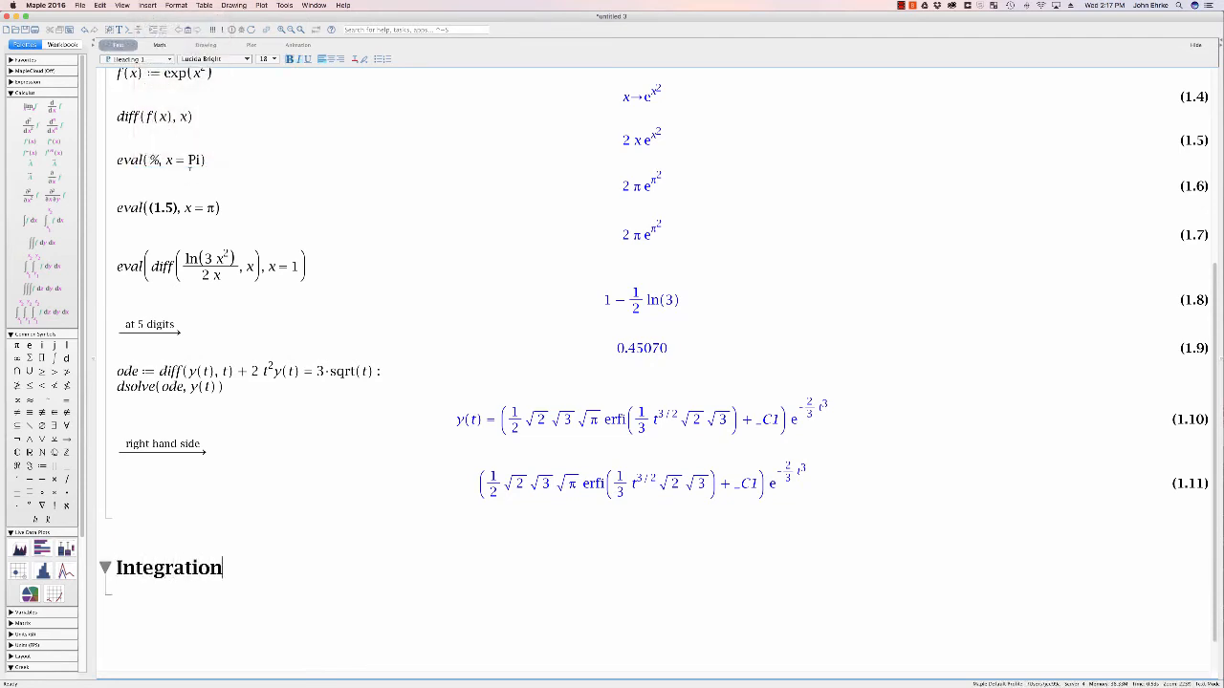
pyautogui.press('Return')
pyautogui.press('Return')
pyautogui.press('Return')
pyautogui.press('Return')
pyautogui.press('Return')
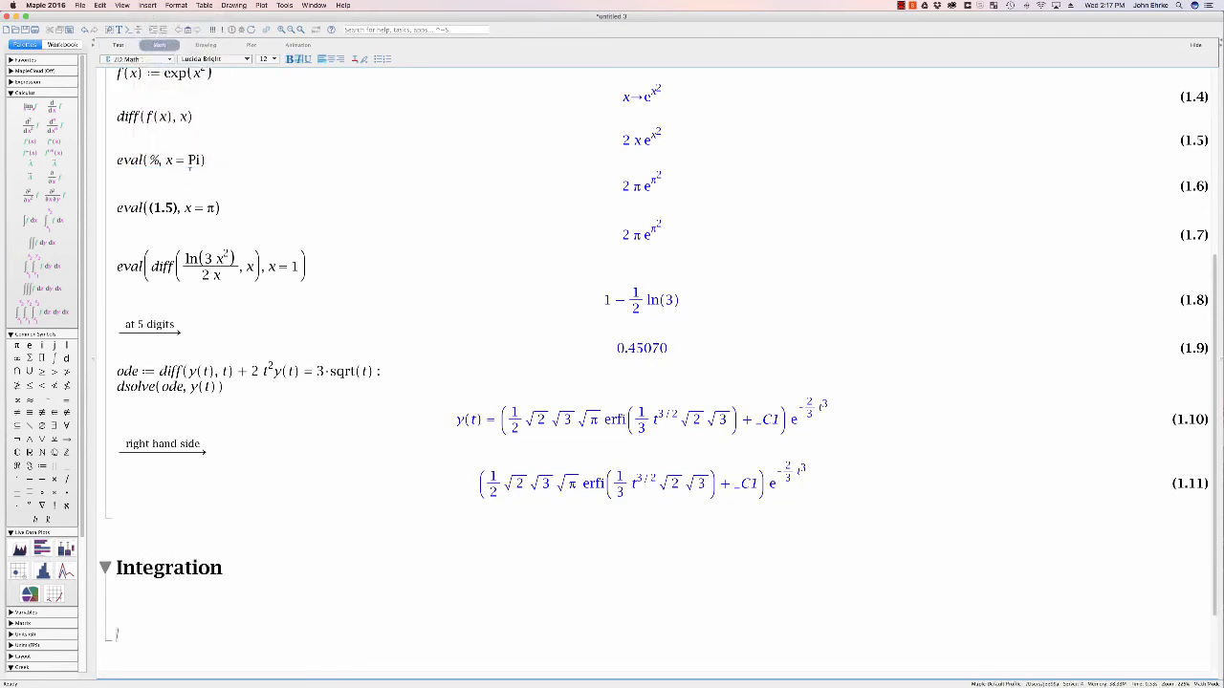
# Compute the indefinite integral int(x^2, x) on the first line of the Integration section.
pyautogui.press('Up')
pyautogui.press('Up')
pyautogui.press('Up')
pyautogui.write('int(x^2')
pyautogui.press('Right')
pyautogui.write(', x)')
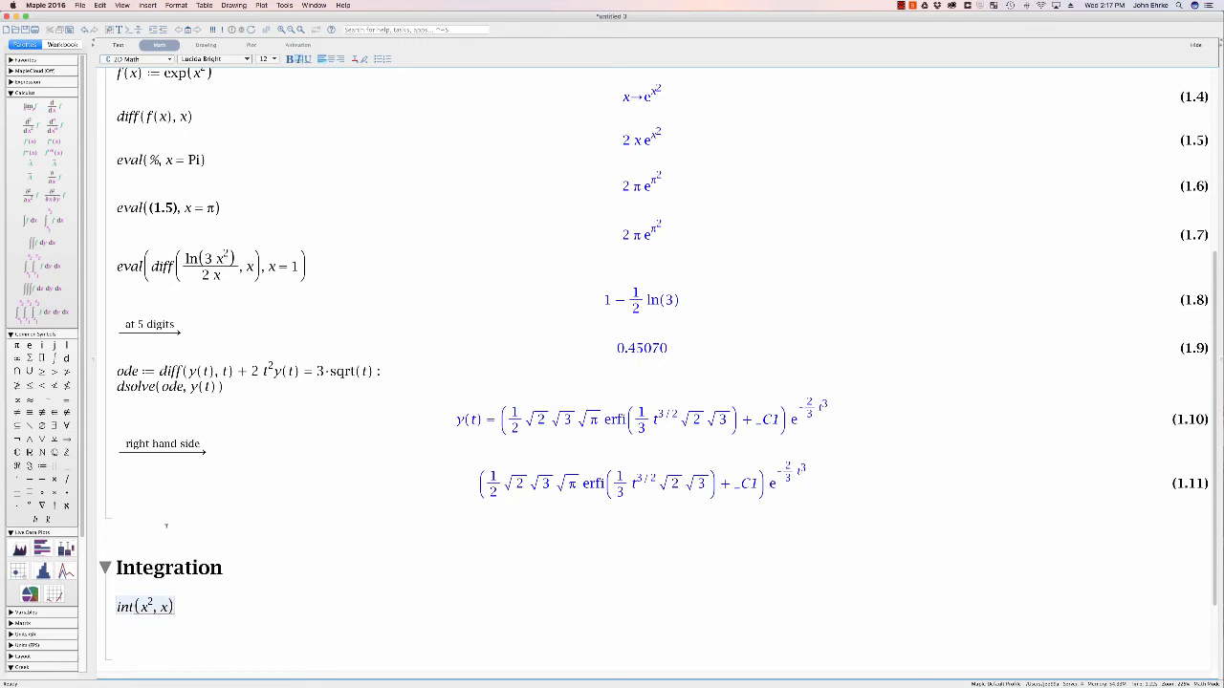
pyautogui.press('Return')
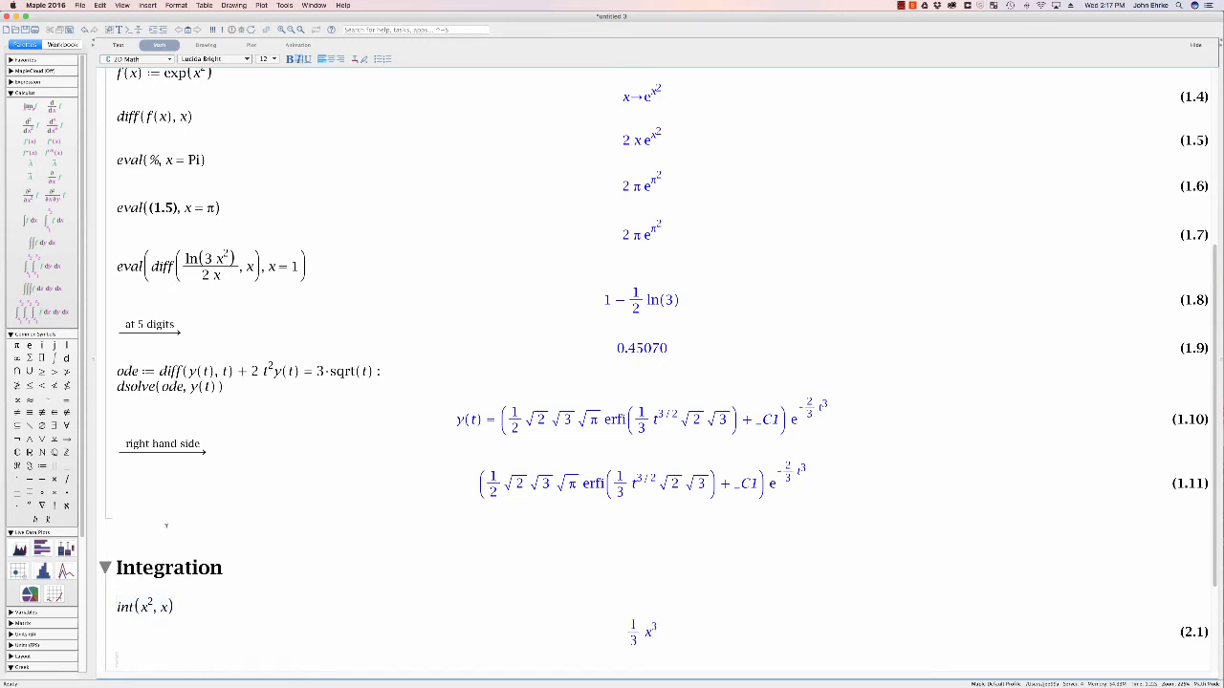
pyautogui.scroll(-3, 186, 504)
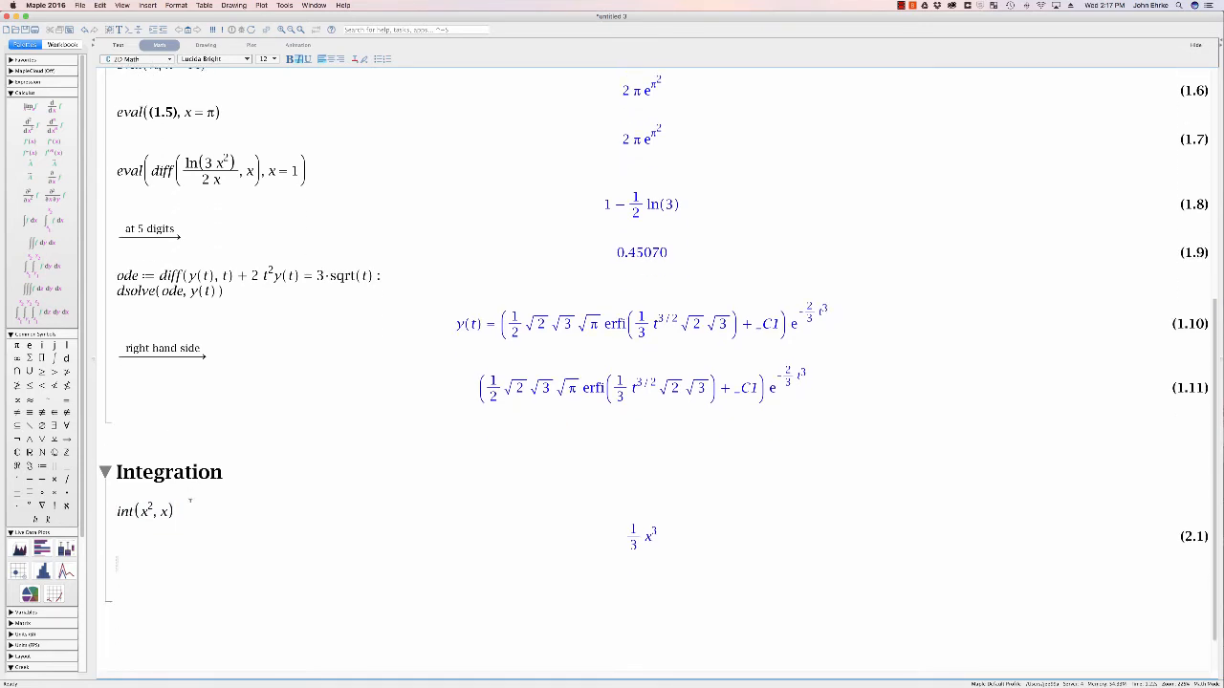
# Compute the definite integral int(x^2, x=0..1) on the blank line below the indefinite one.
pyautogui.write('int(x^2')
pyautogui.press('Right')
pyautogui.write(', x=0..1)')
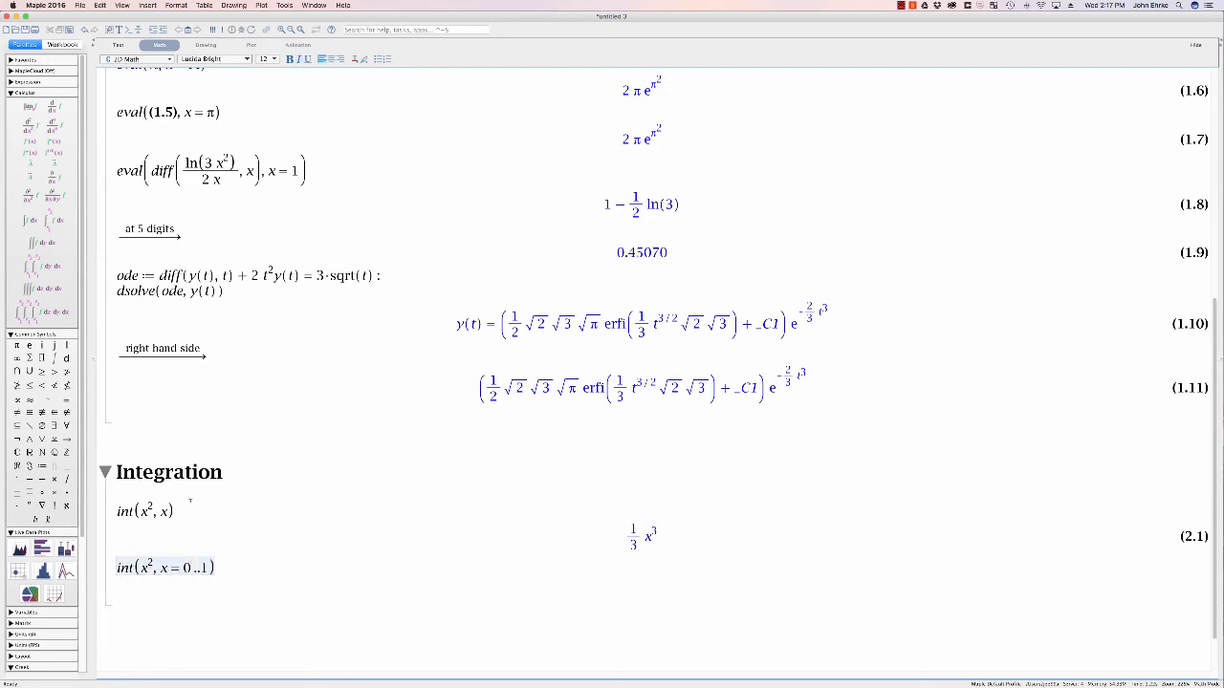
pyautogui.scroll(-1, 191, 501)
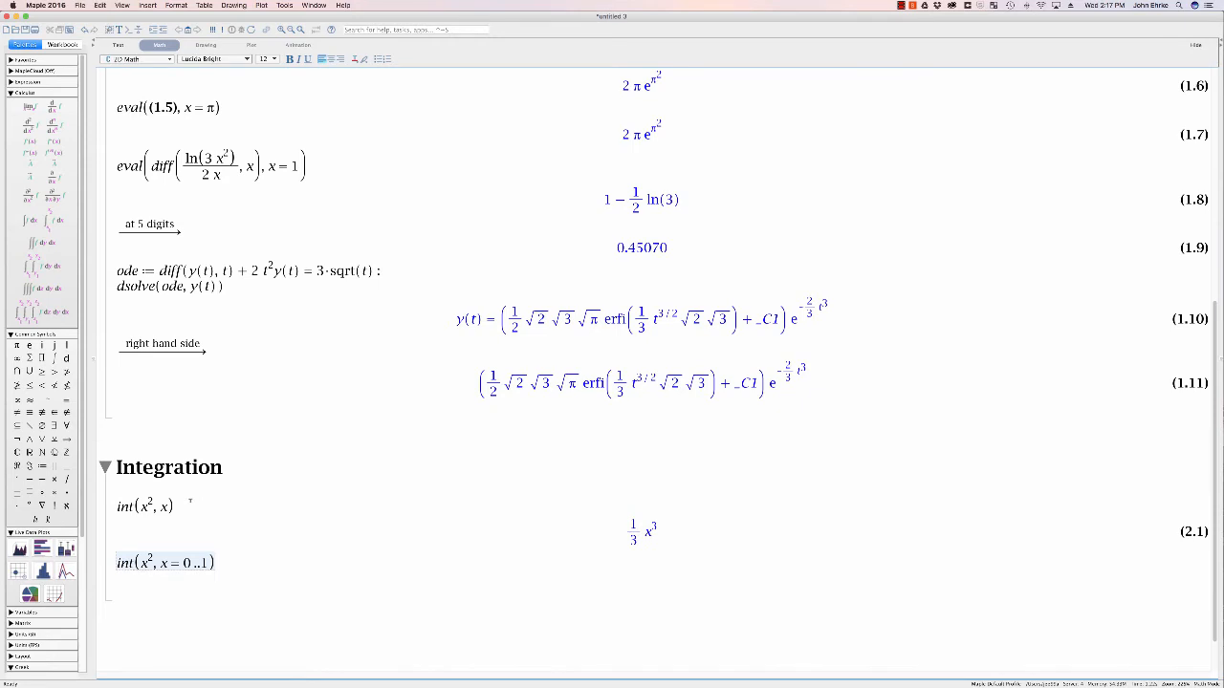
pyautogui.press('Return')
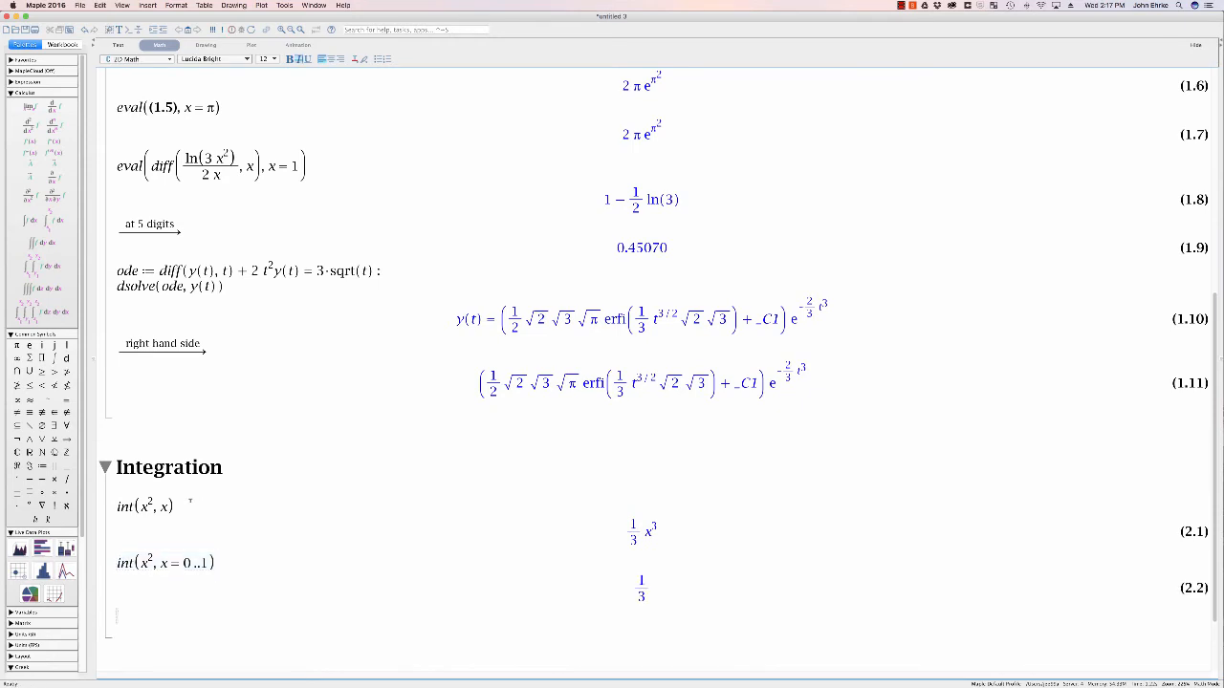
# Compute the indefinite integral int(exp(x^2), x) on the next line and highlight the erfi(x) factor in its result.
pyautogui.write('int(exp(x^2')
pyautogui.press('Right')
pyautogui.write('), x)')
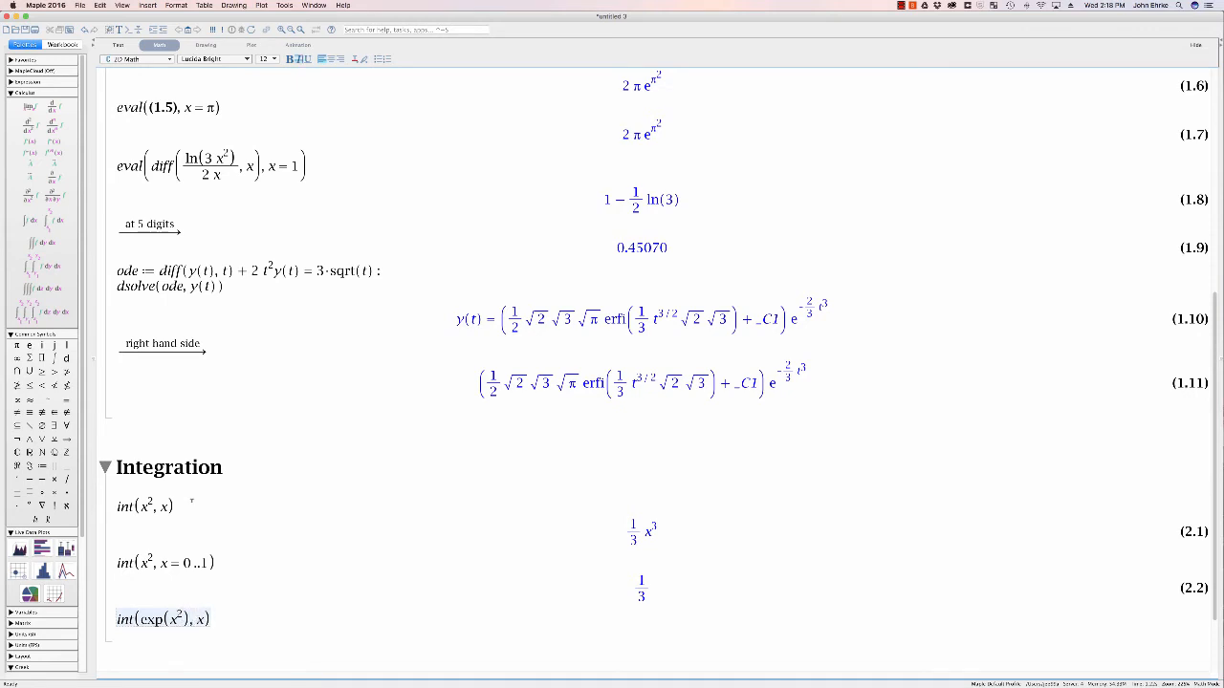
pyautogui.press('Return')
pyautogui.scroll(-1, 247, 459)
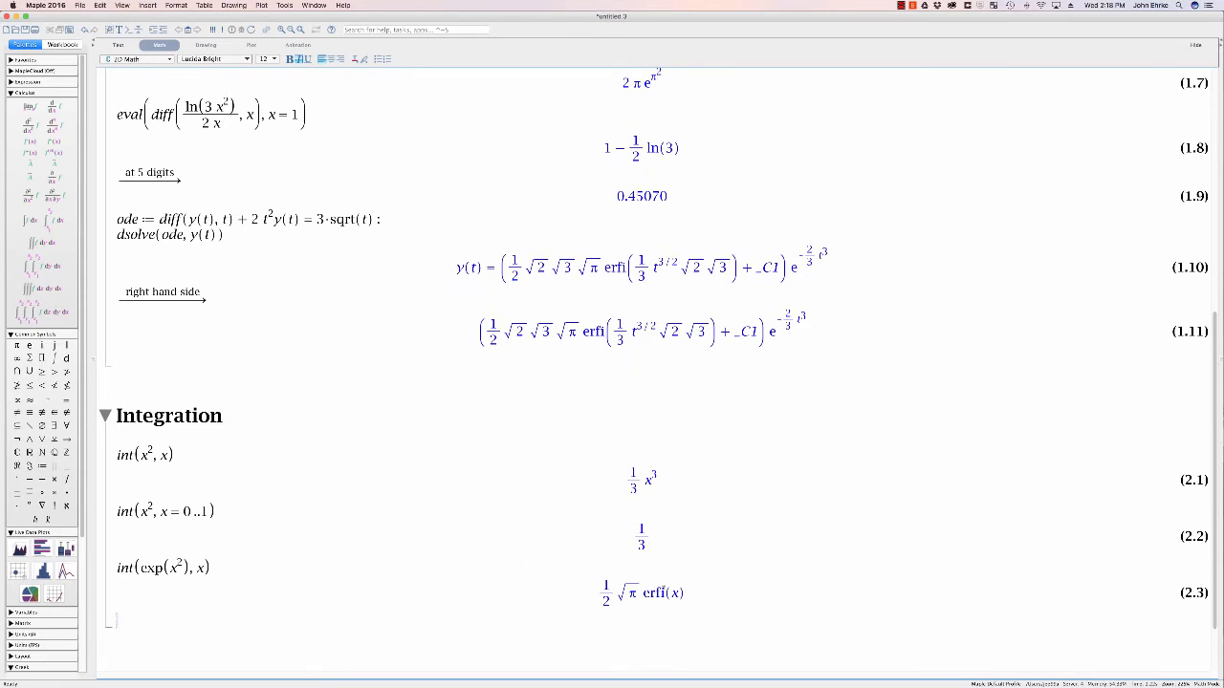
pyautogui.moveTo(686, 593); pyautogui.dragTo(641, 593)
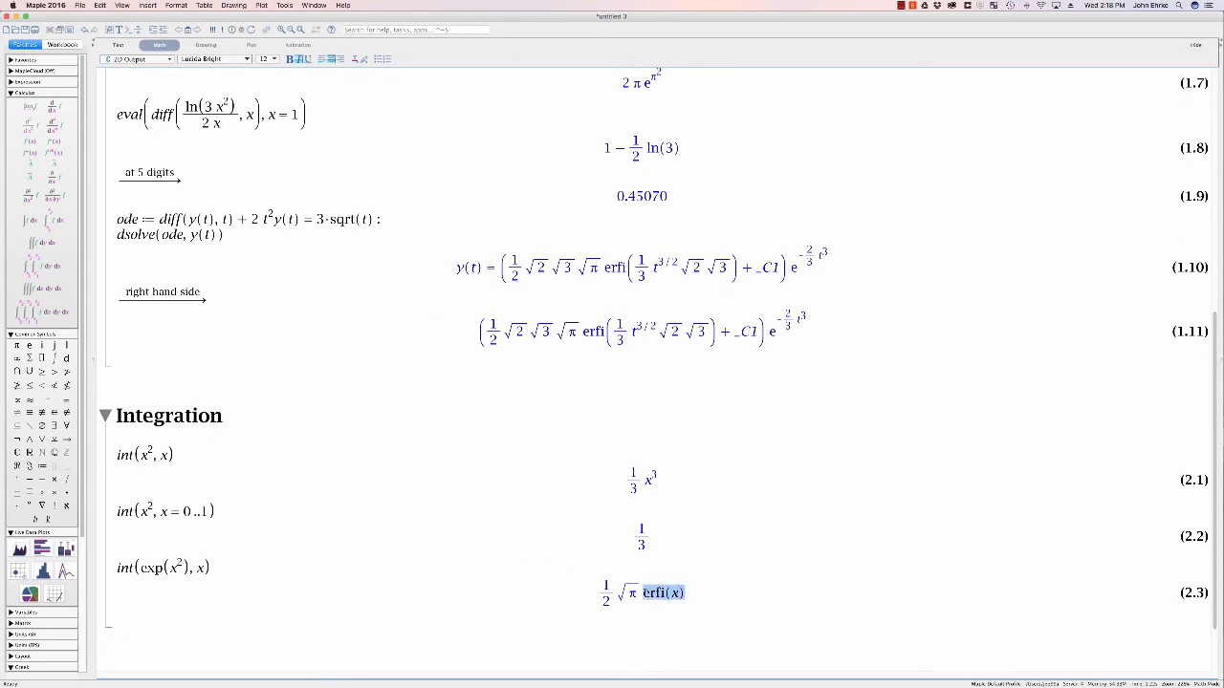
# Compute the definite integral int(exp(x^2), x=0..1) on the line below the indefinite integral of exp(x^2).
pyautogui.click(451, 622)
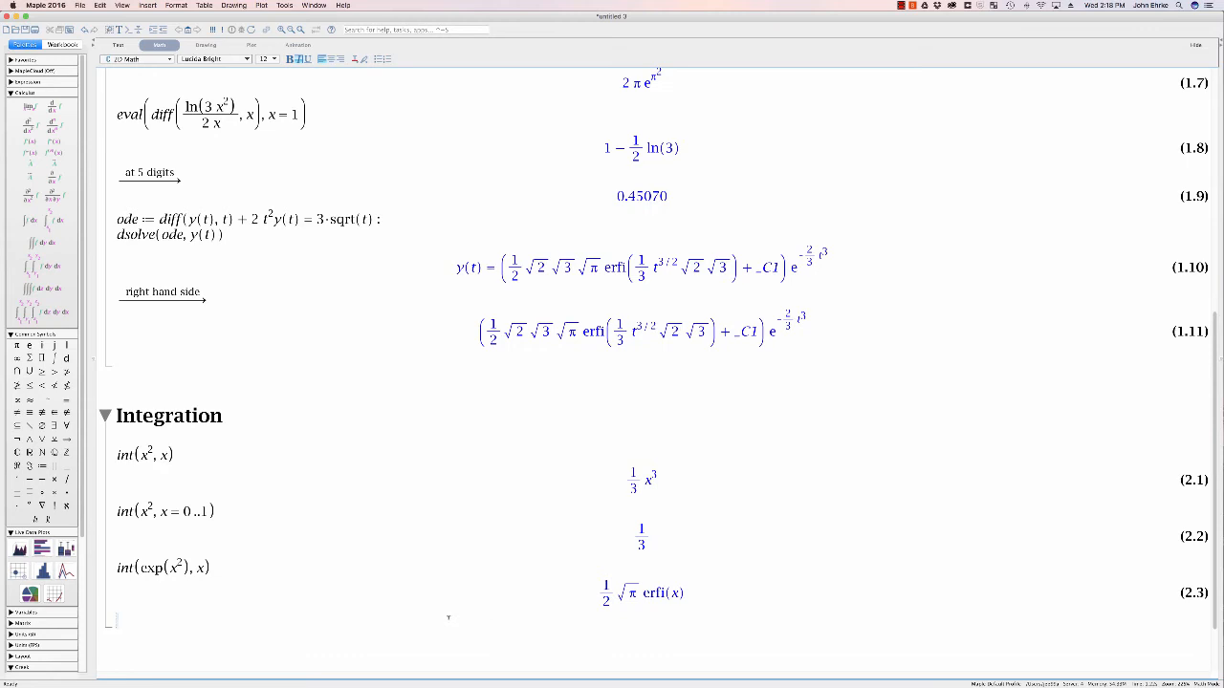
pyautogui.write('int(exp(x^2')
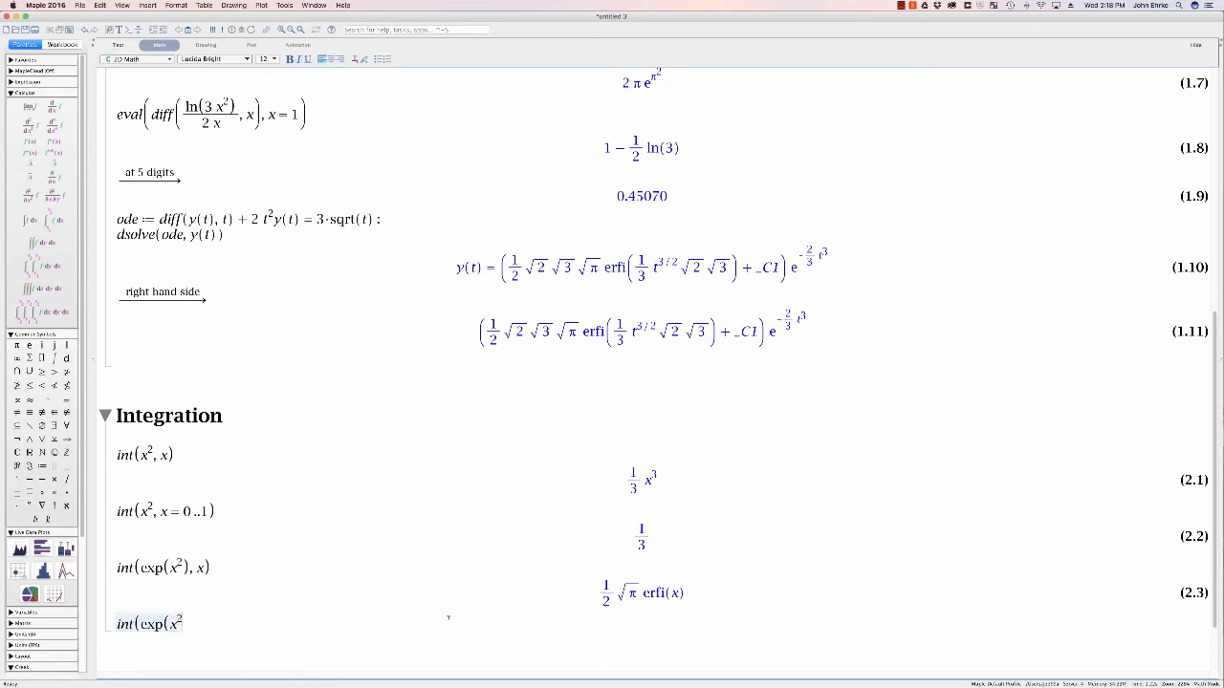
pyautogui.press('Right')
pyautogui.write('), x = 0 ..1)')
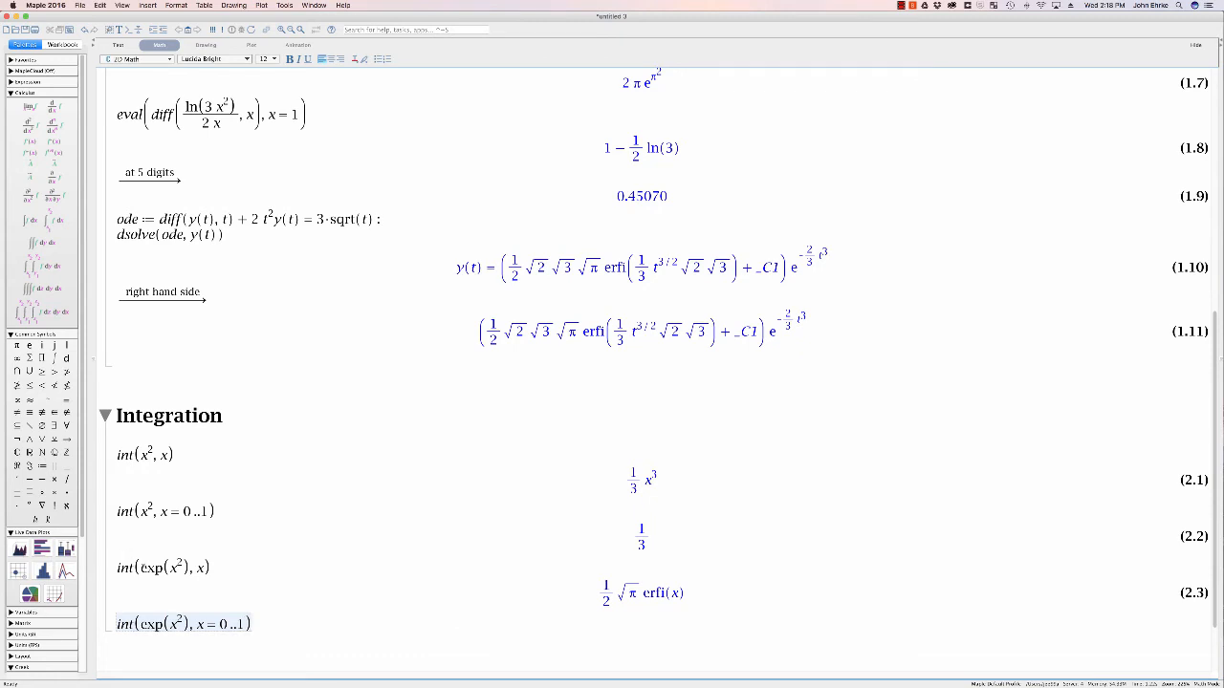
pyautogui.moveTo(141, 568); pyautogui.dragTo(190, 568)
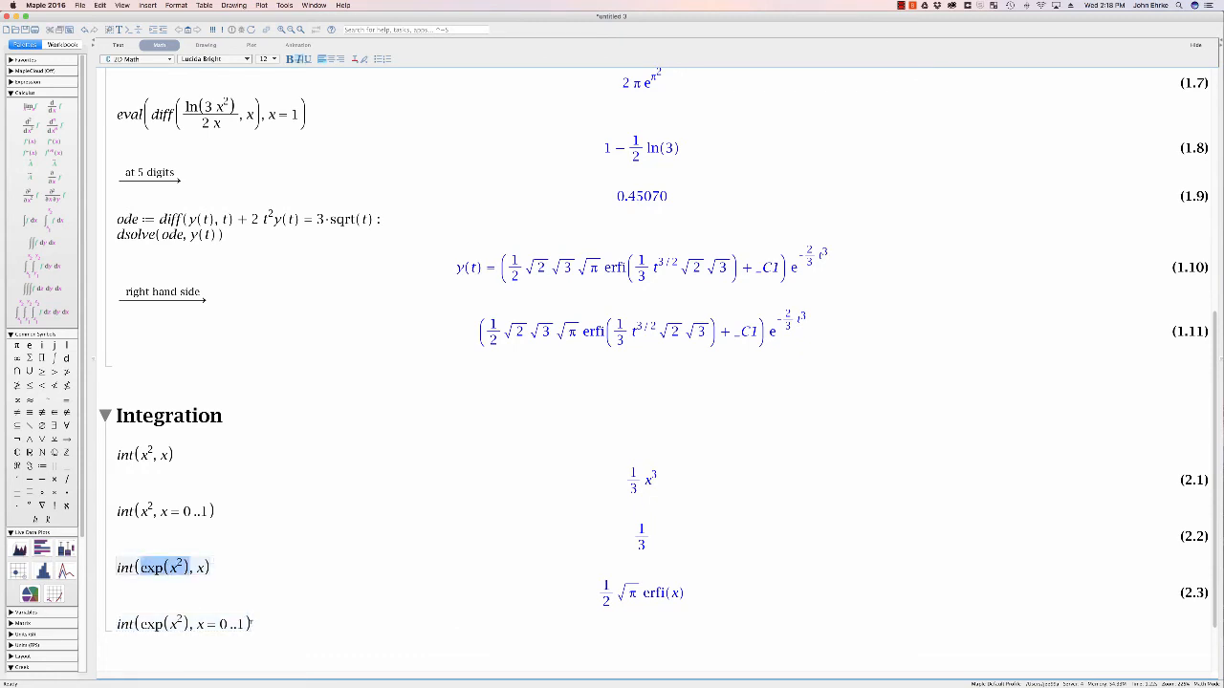
pyautogui.moveTo(251, 624); pyautogui.dragTo(135, 624)
pyautogui.press('Return')
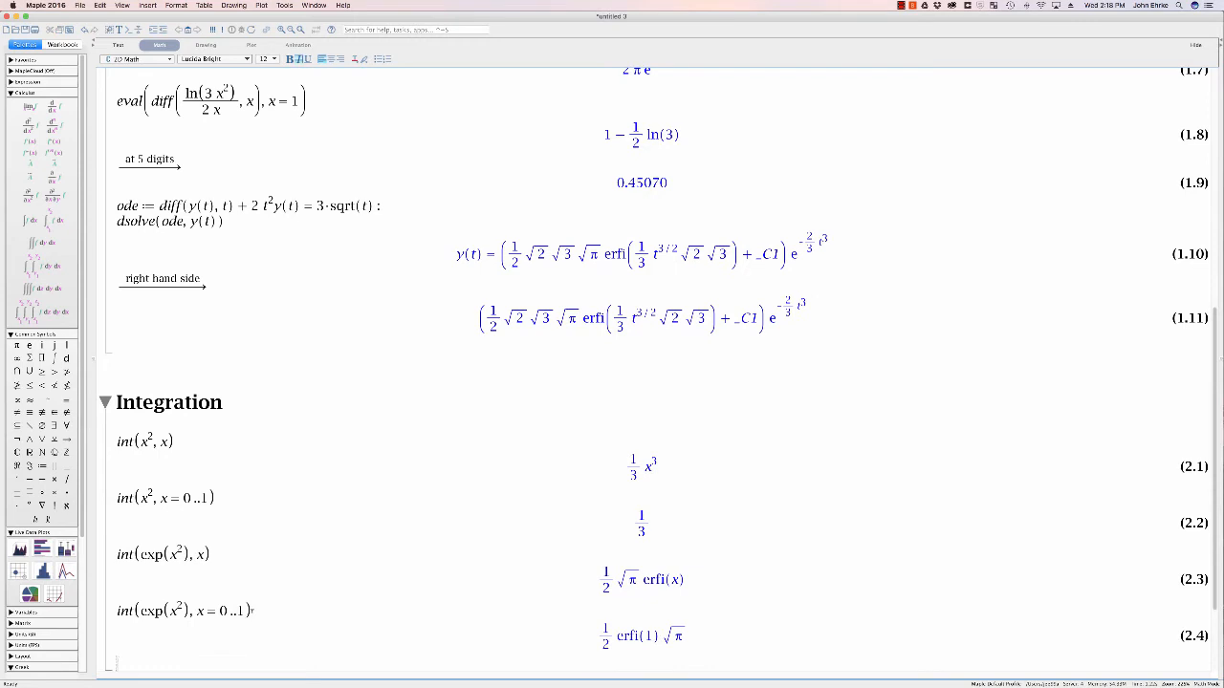
# Copy the definite integral of exp(x^2) to a new line, add the numeric option, and evaluate it.
pyautogui.scroll(-2, 282, 514)
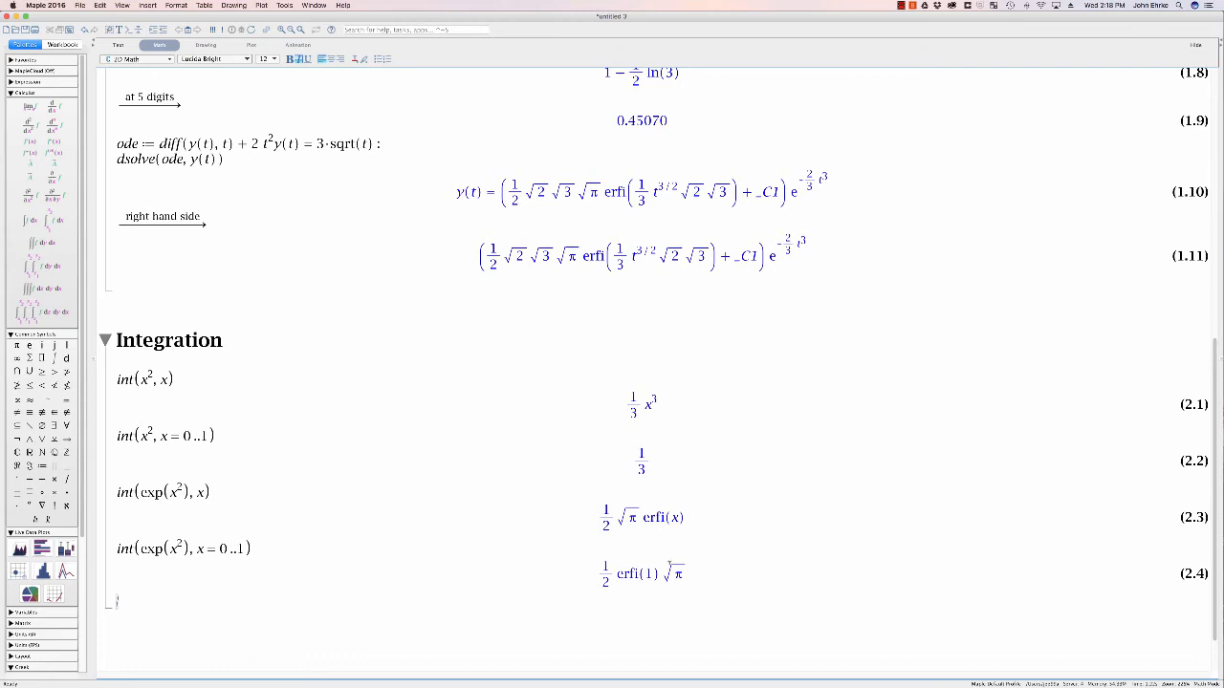
pyautogui.moveTo(251, 550); pyautogui.dragTo(114, 547)
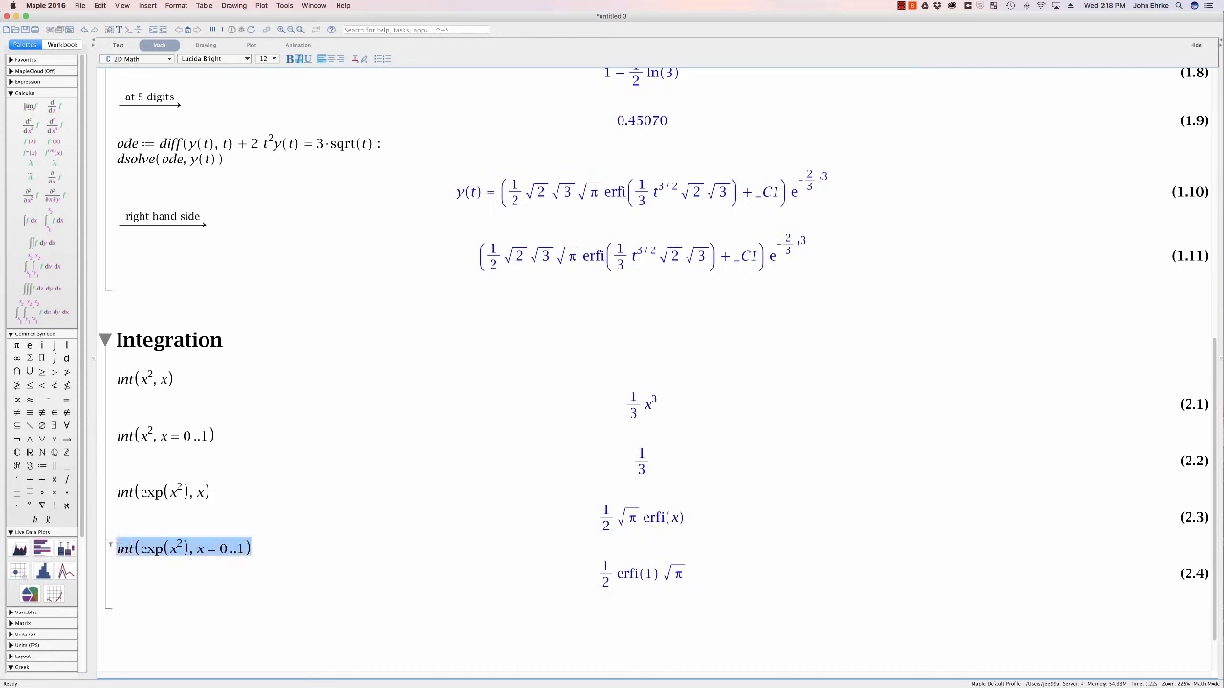
pyautogui.press('super+c')
pyautogui.click(113, 598)
pyautogui.press('super+v')
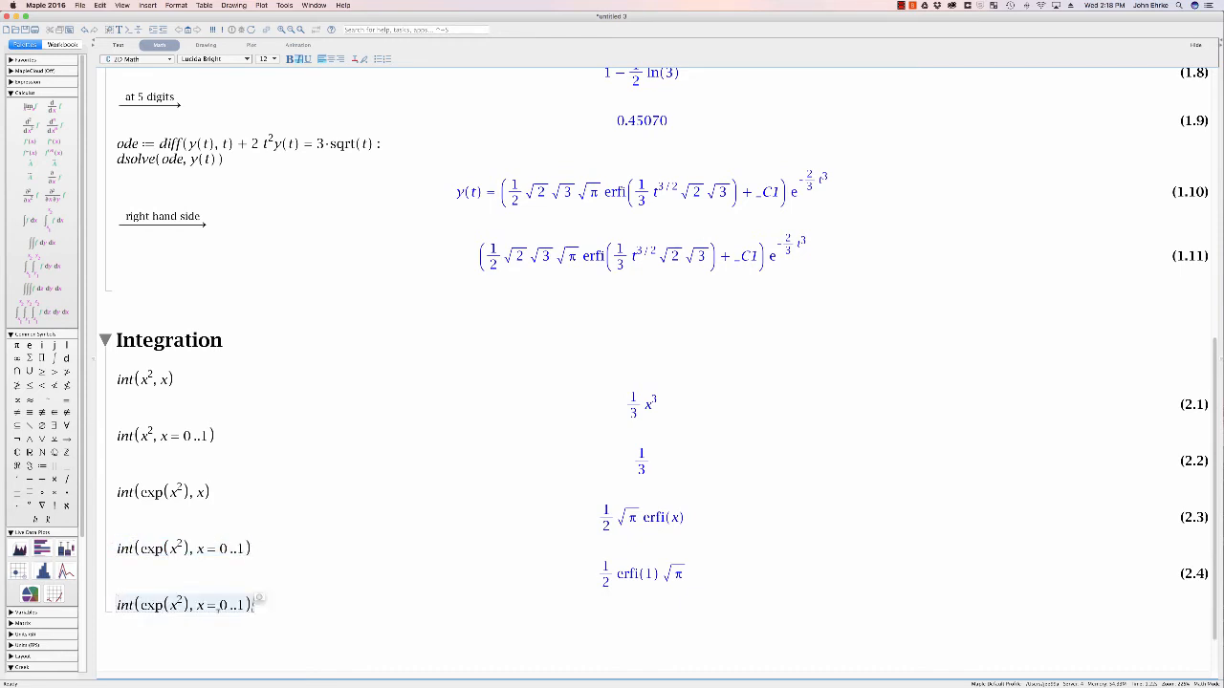
pyautogui.click(244, 604)
pyautogui.write(', numeric')
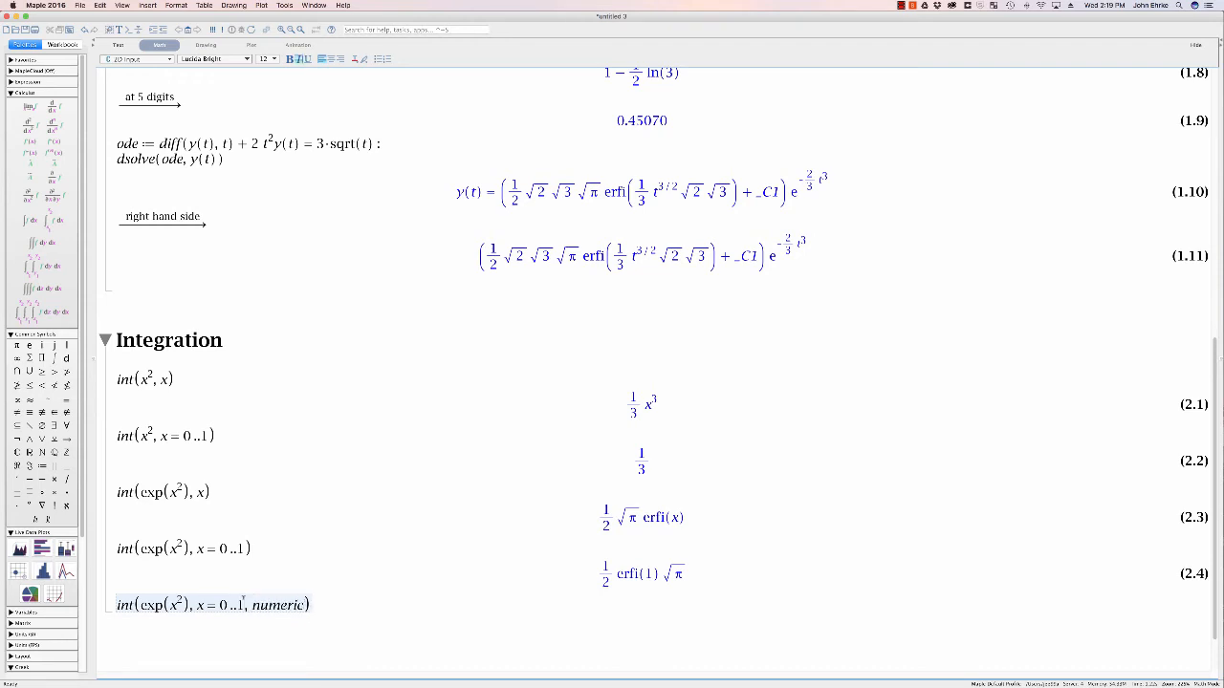
pyautogui.press('Return')
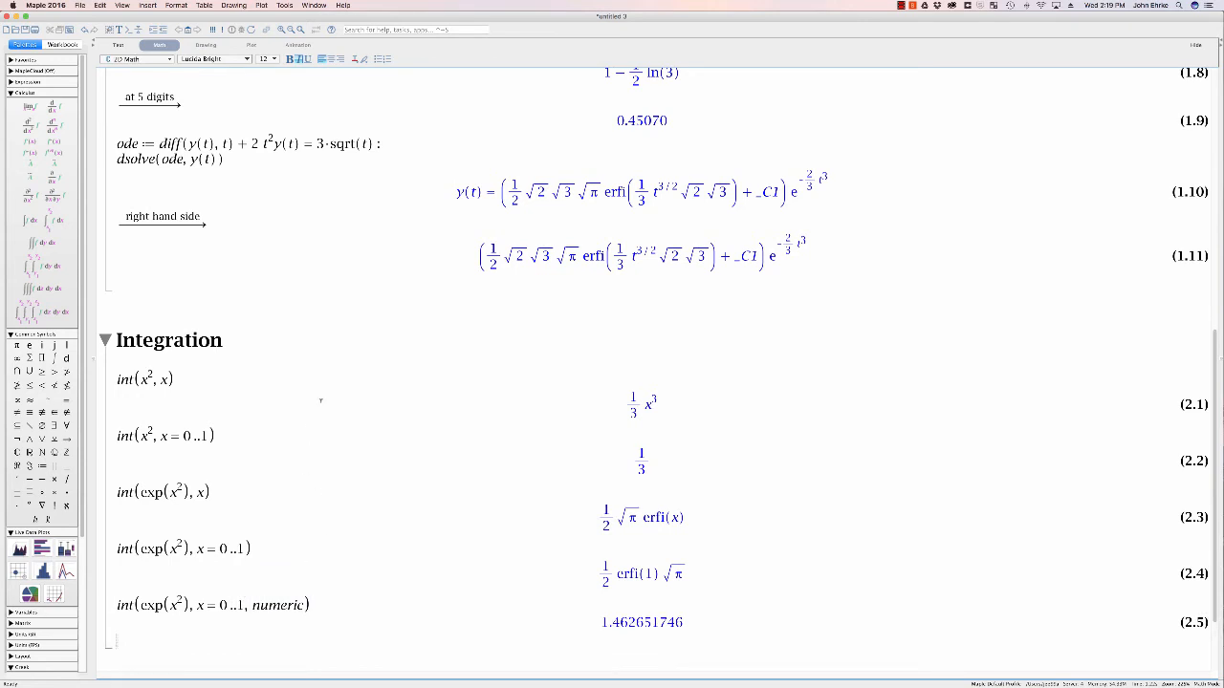
# Compute the nested double integral int(int(exp(x)*exp(y), x), y) below the numeric integral.
pyautogui.scroll(-1, 327, 401)
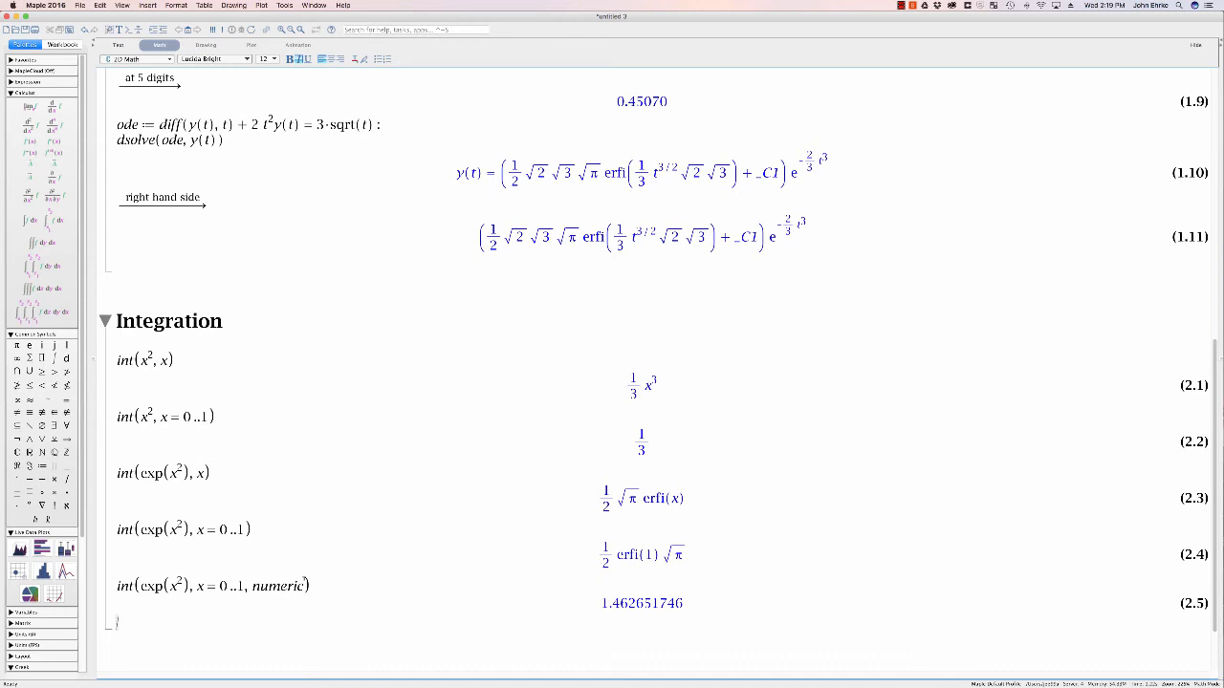
pyautogui.moveTo(307, 583); pyautogui.dragTo(280, 584)
pyautogui.moveTo(146, 579); pyautogui.dragTo(116, 586)
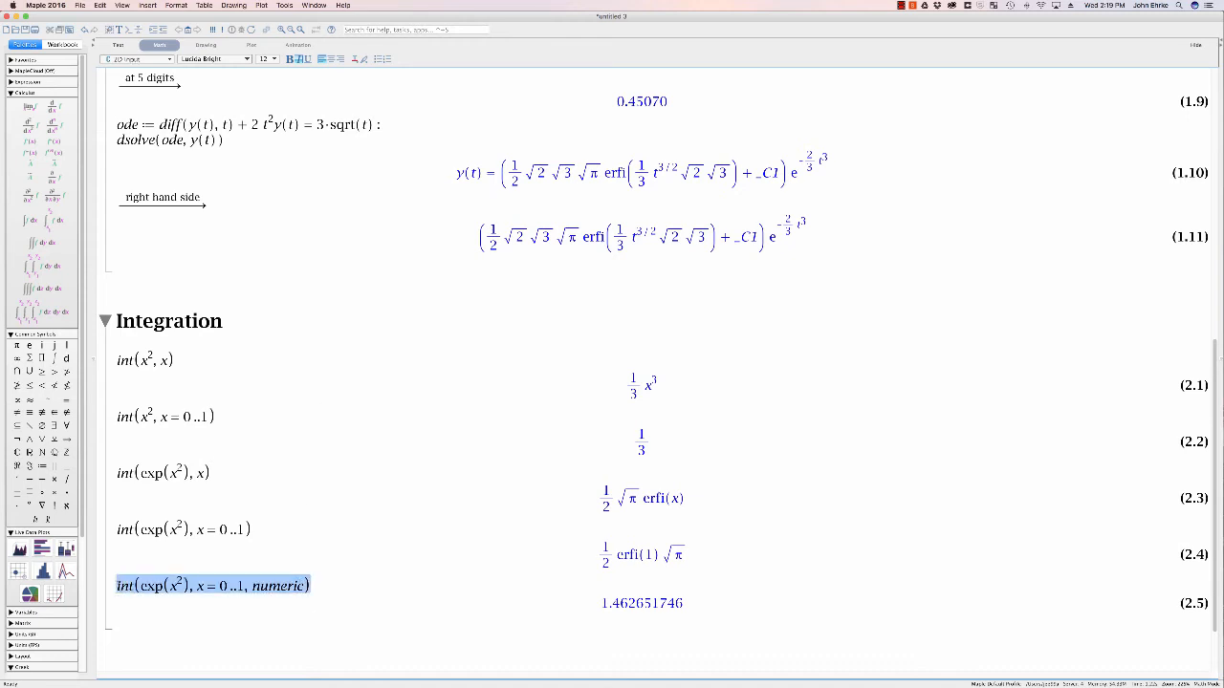
pyautogui.click(202, 599)
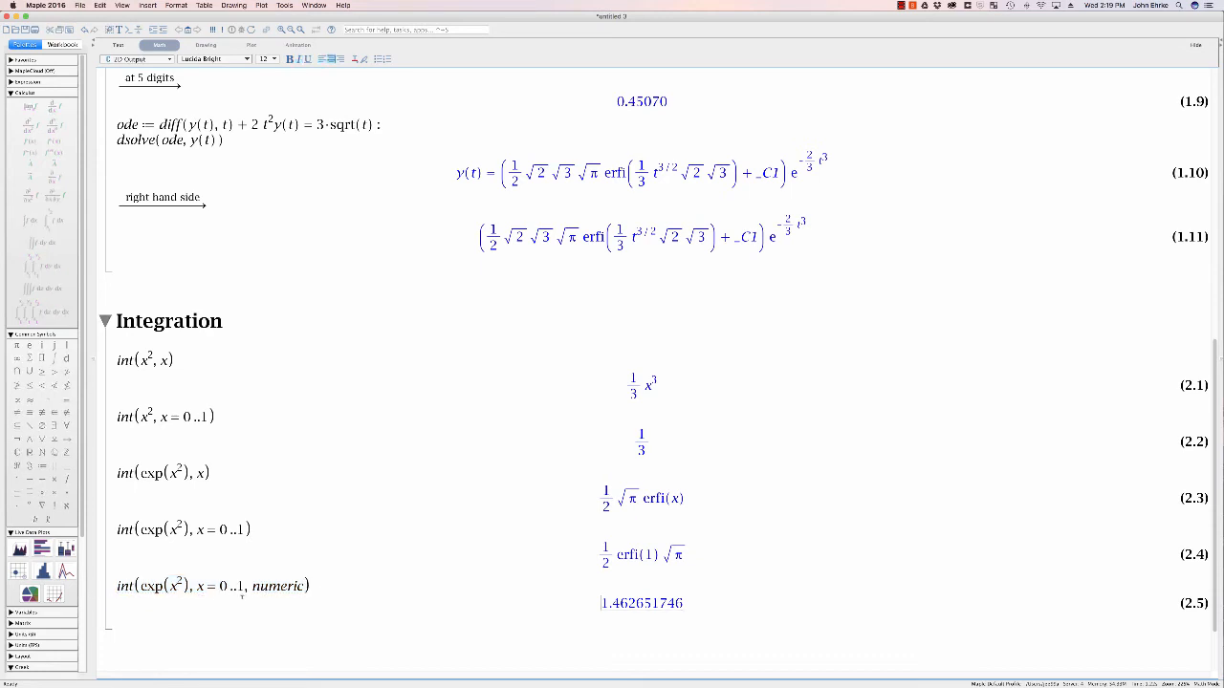
pyautogui.click(177, 618)
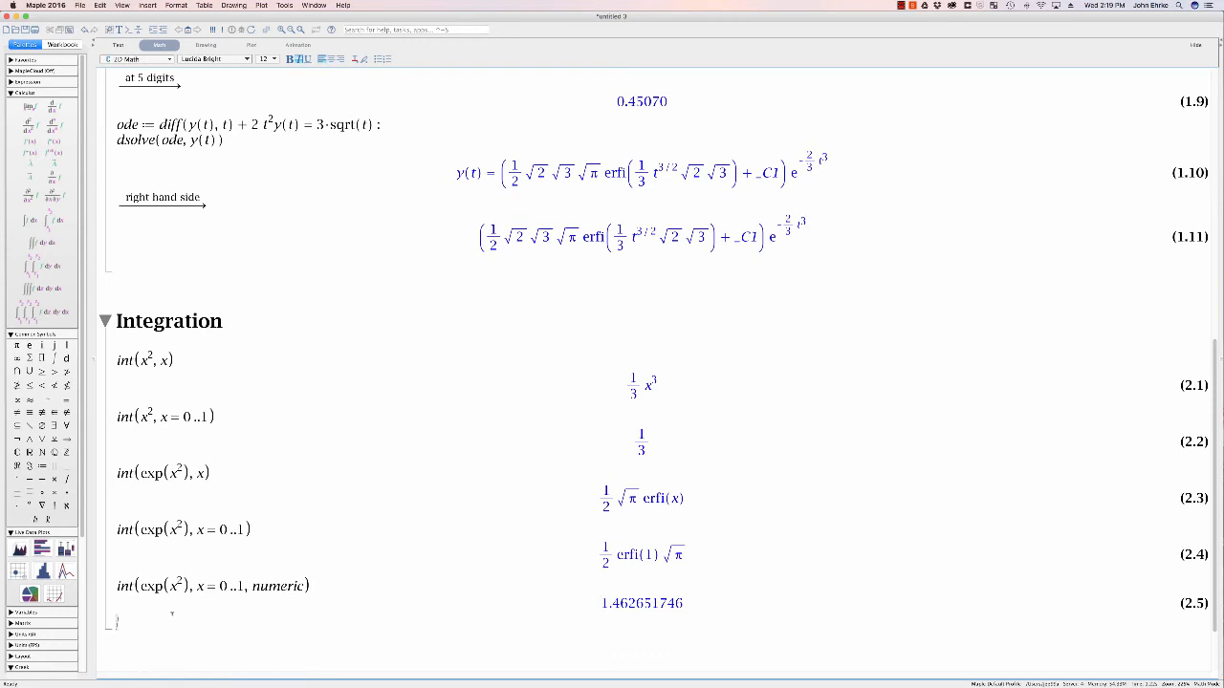
pyautogui.write('int(int(exp(x)*exp(y),x), y)')
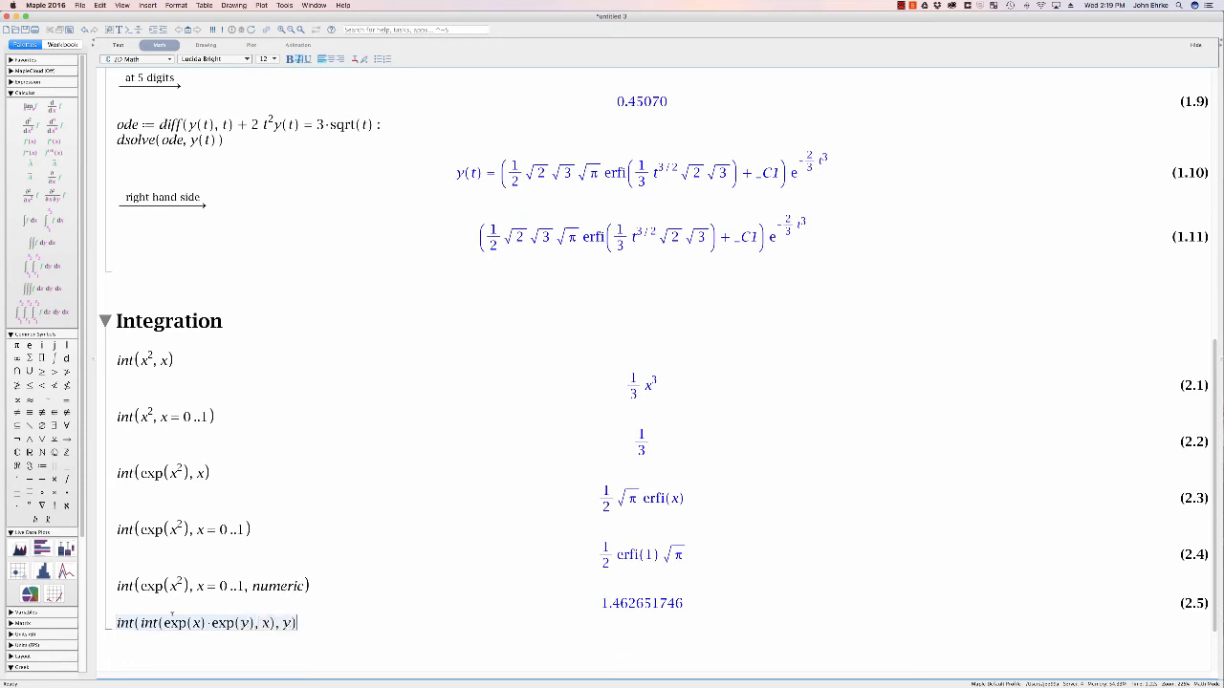
pyautogui.press('Return')
pyautogui.scroll(-2, 345, 473)
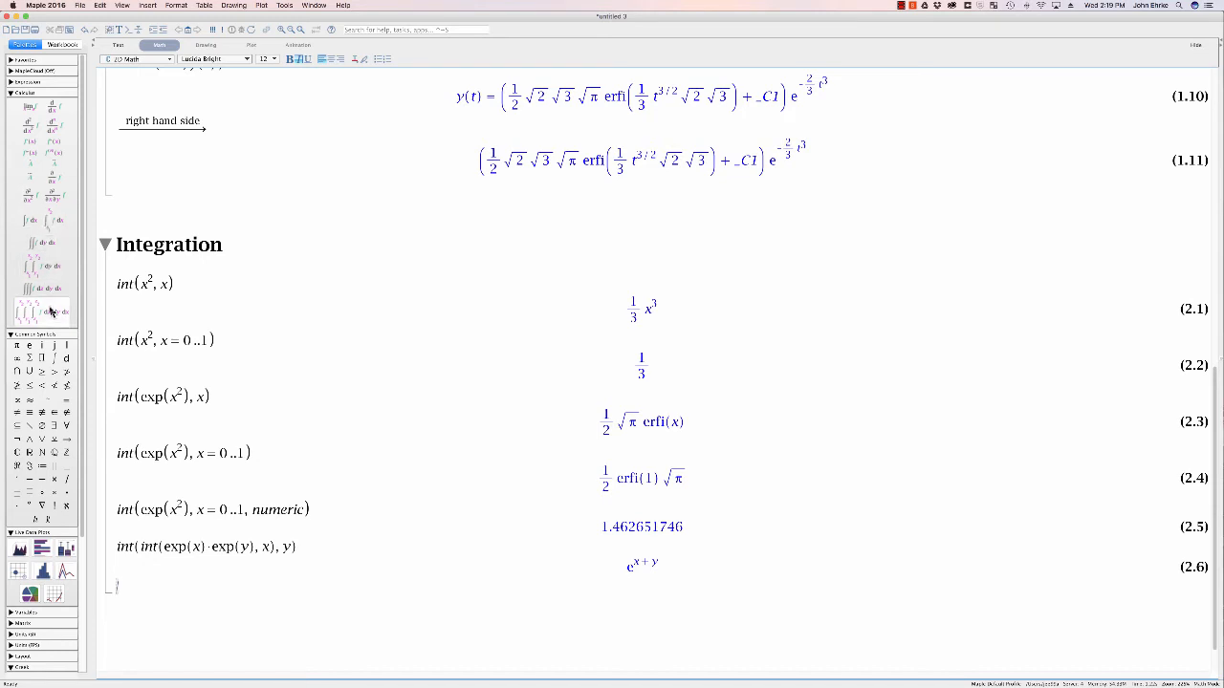
# Insert a definite integral template with limits 0 and 1, integrand sqrt(x) and variable x, and evaluate it.
pyautogui.click(54, 225)
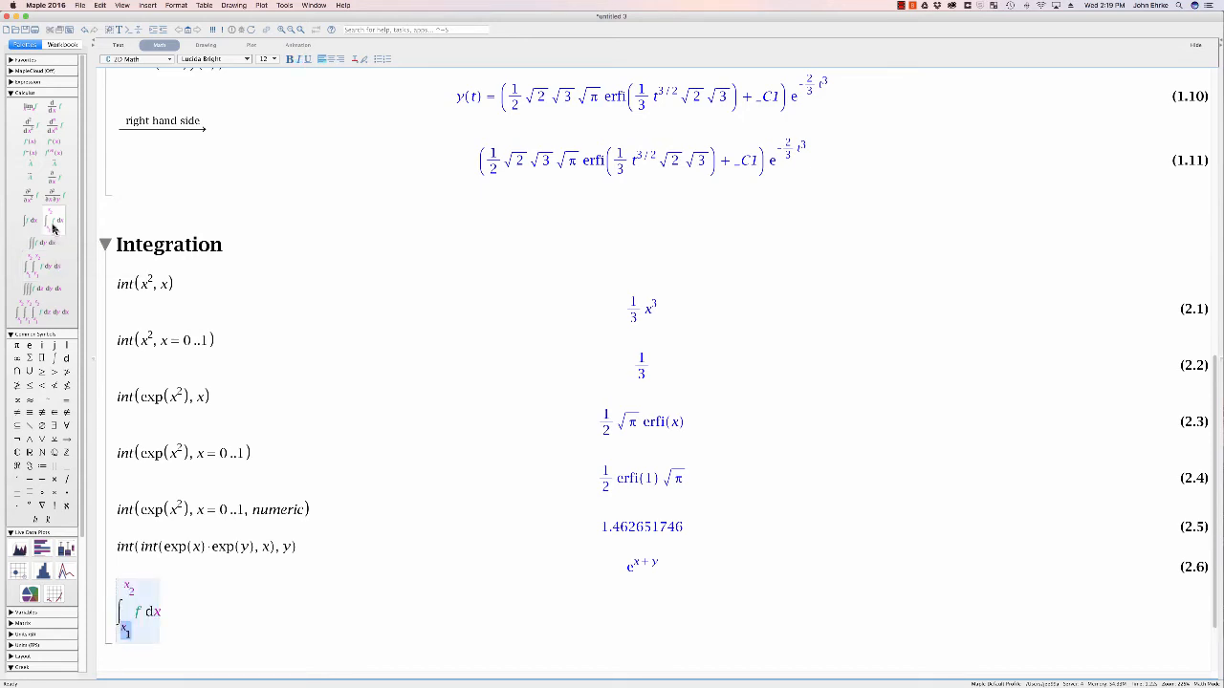
pyautogui.write('0')
pyautogui.press('Tab')
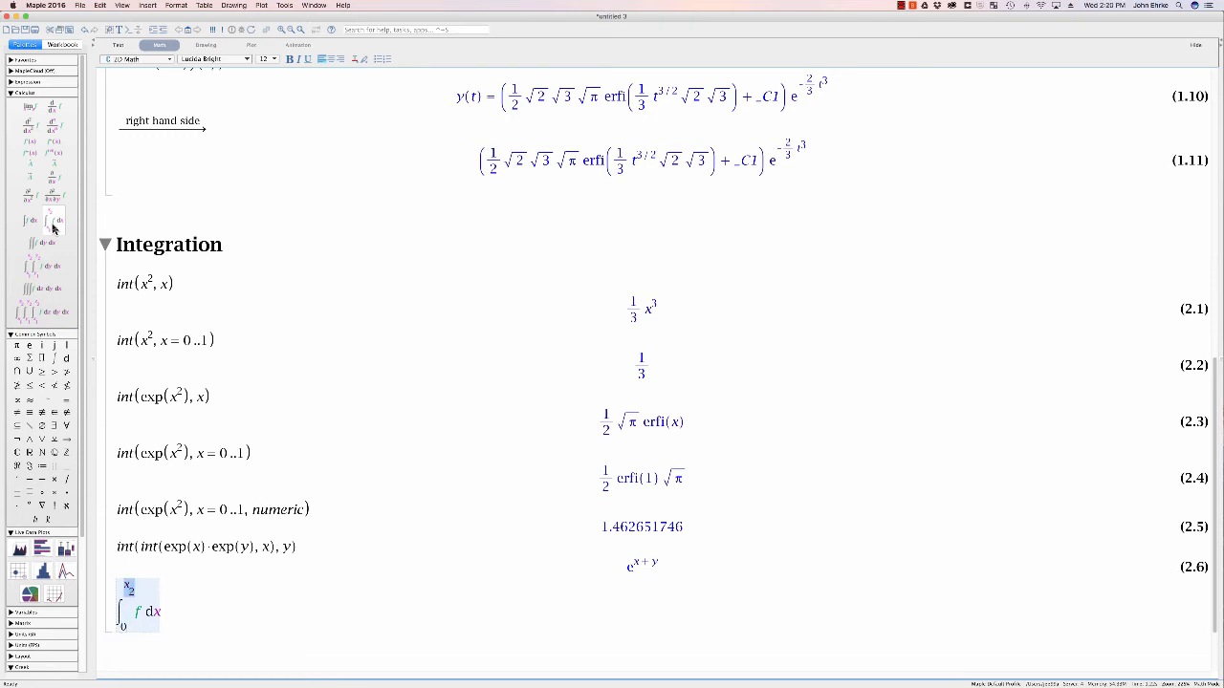
pyautogui.write('1')
pyautogui.press('Tab')
pyautogui.write('sqrt(x)')
pyautogui.press('Tab')
pyautogui.write('x')
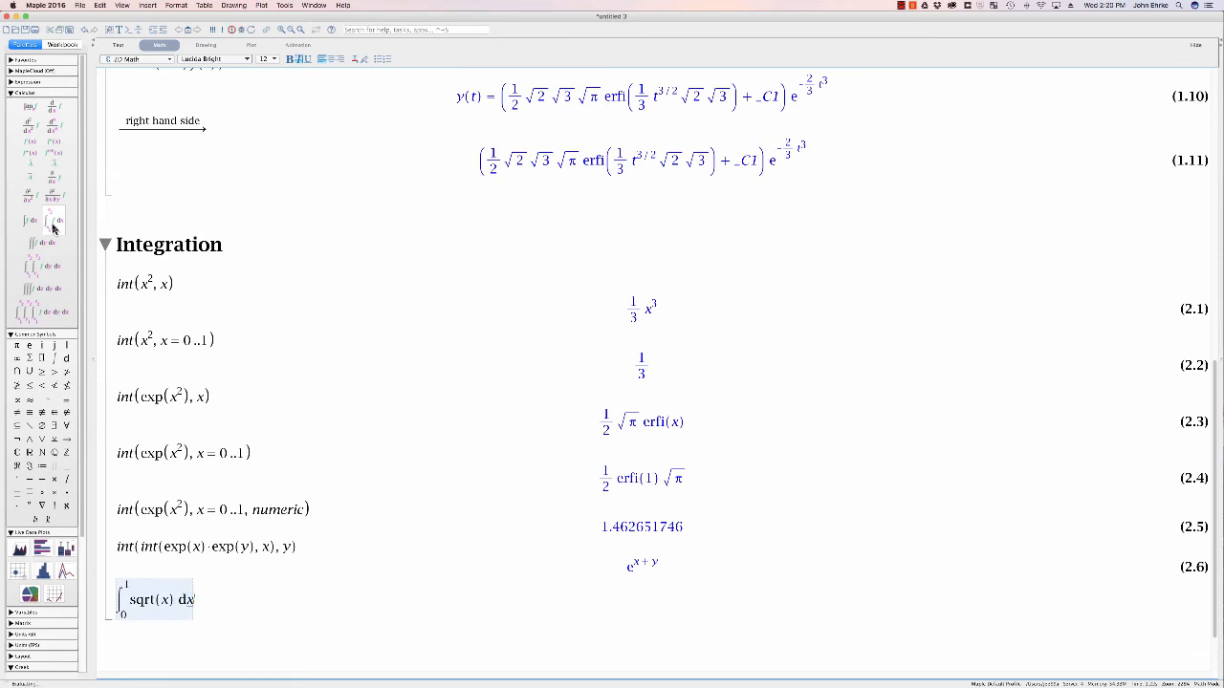
pyautogui.press('Return')
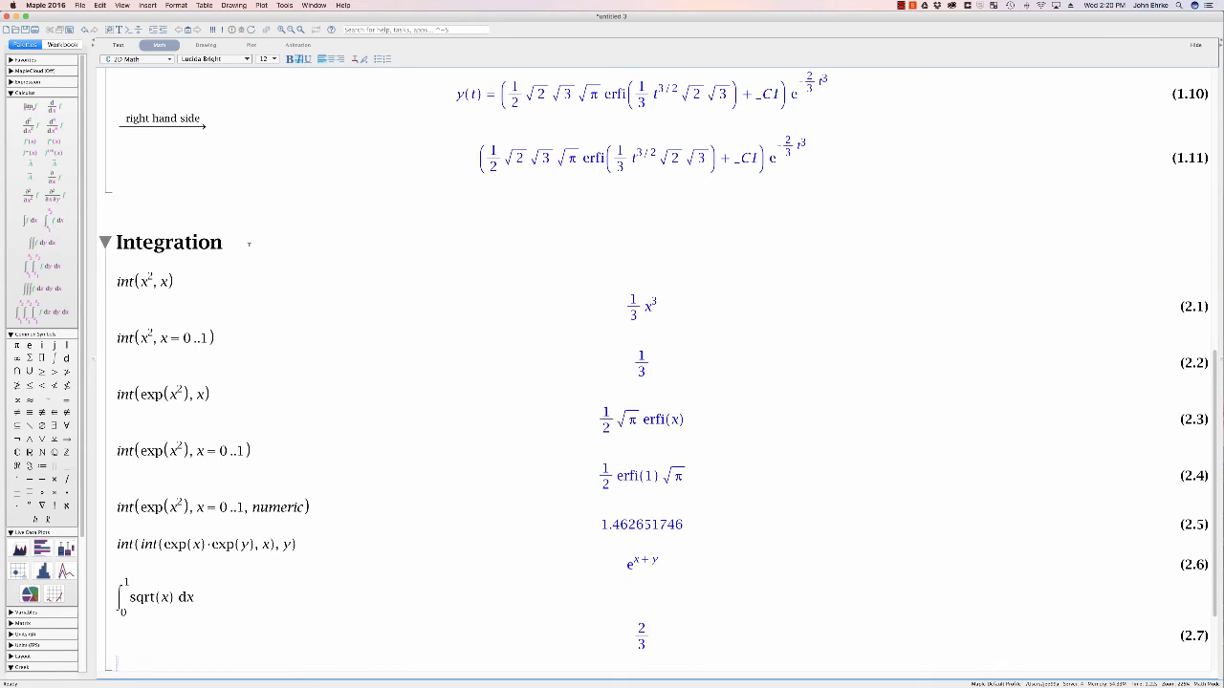
# Insert an indefinite integral template with integrand 3x-exp(x) and variable x, and evaluate it.
pyautogui.scroll(-1, 379, 297)
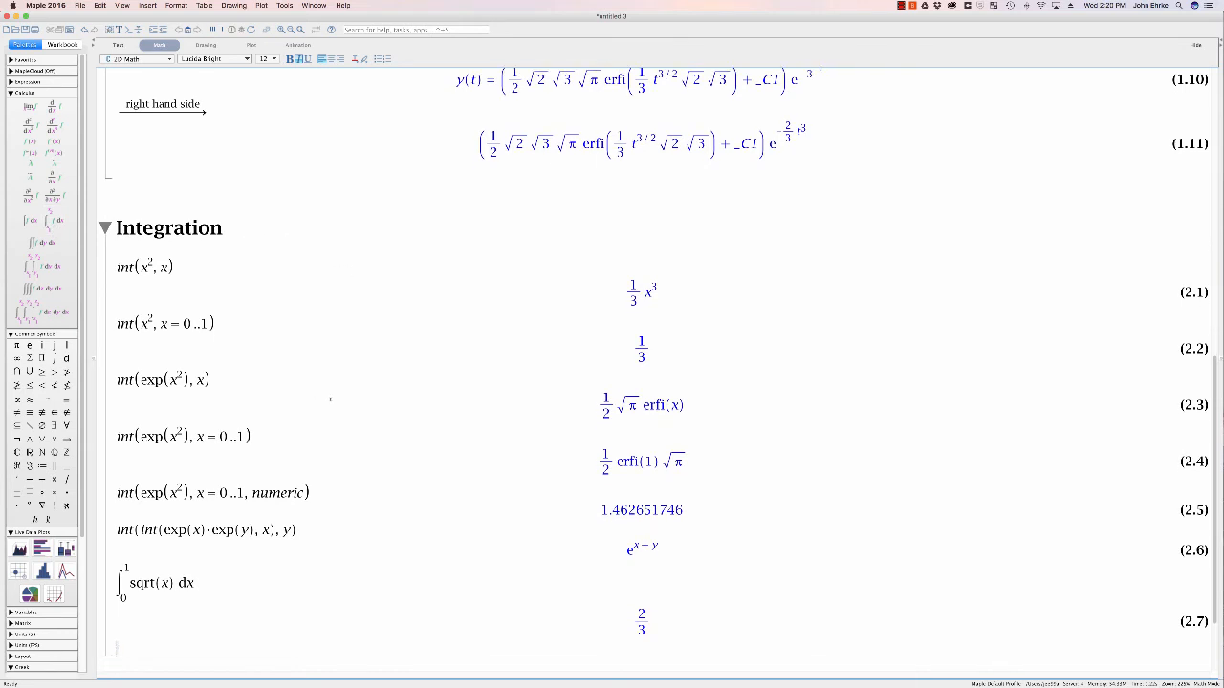
pyautogui.scroll(-2, 330, 400)
pyautogui.click(27, 224)
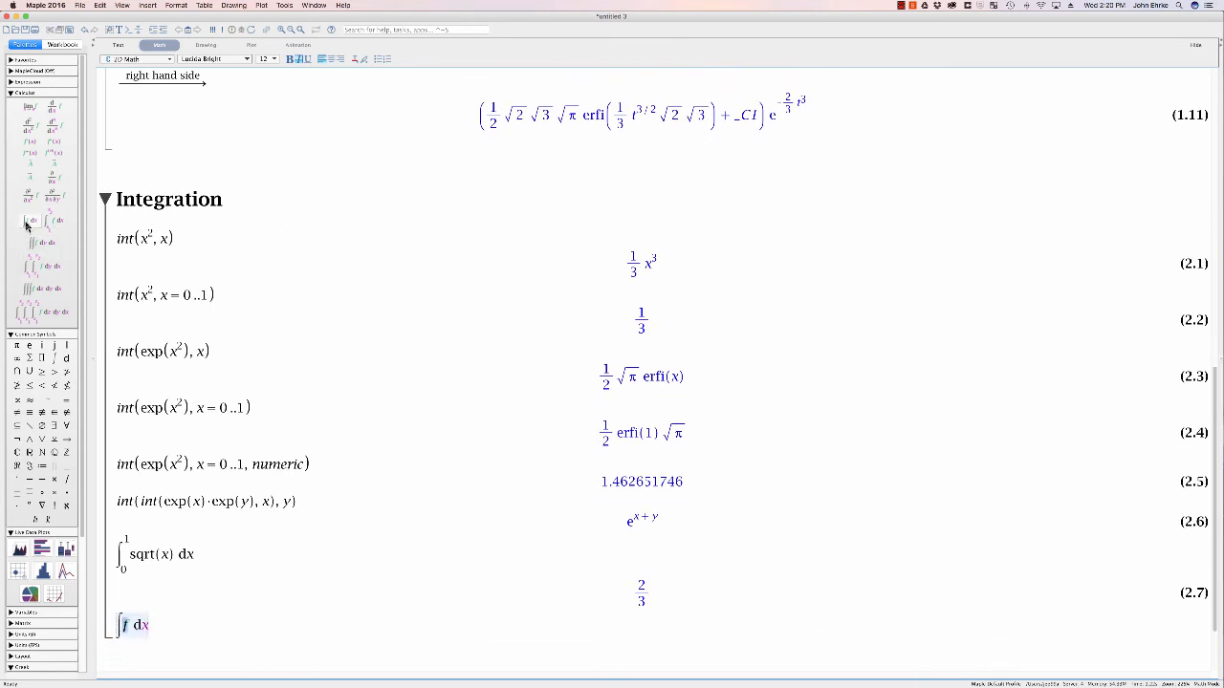
pyautogui.write('3')
pyautogui.write('x-exp(x)')
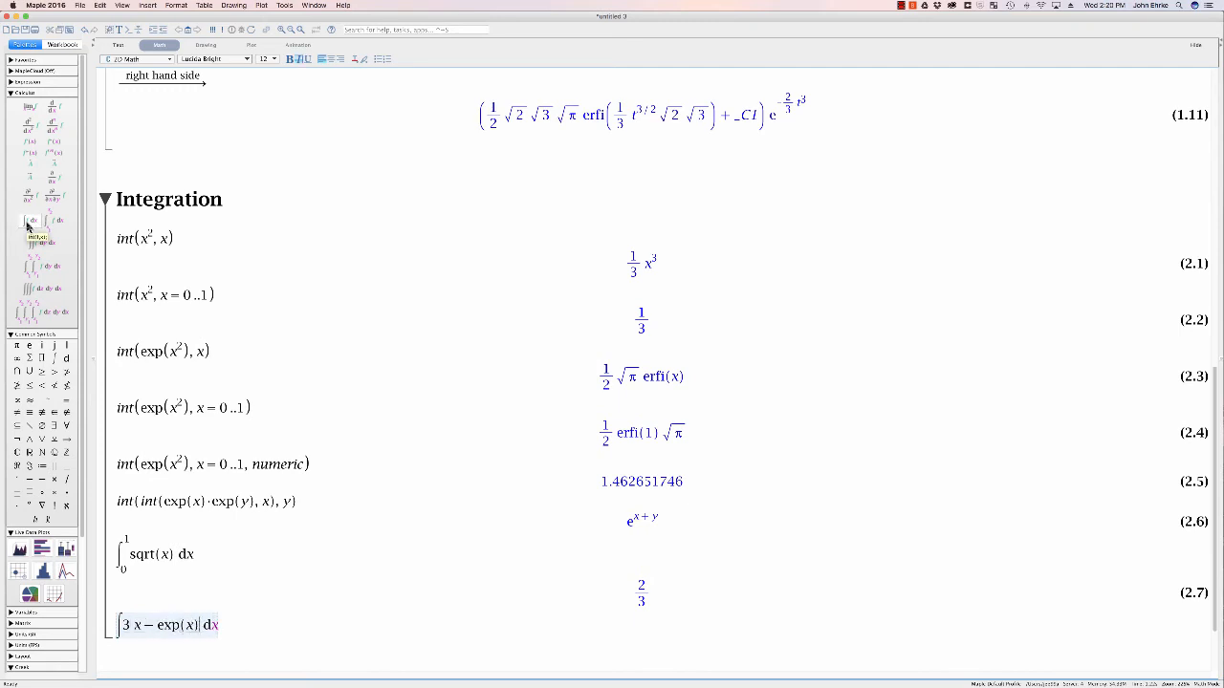
pyautogui.write('x')
pyautogui.press('Return')
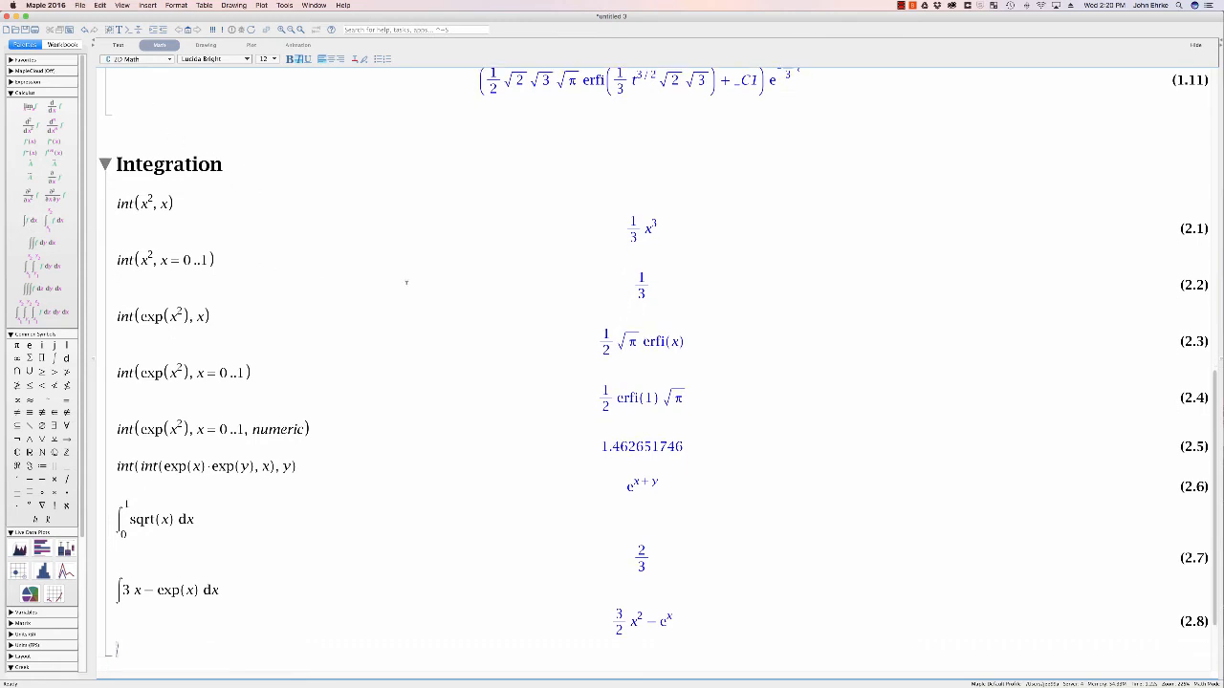
# Evaluate the antiderivative of 3x-exp(x) at the point x = 0 with Evaluate at a Point.
pyautogui.scroll(-3, 350, 278)
pyautogui.rightClick(628, 519)
pyautogui.click(650, 545)
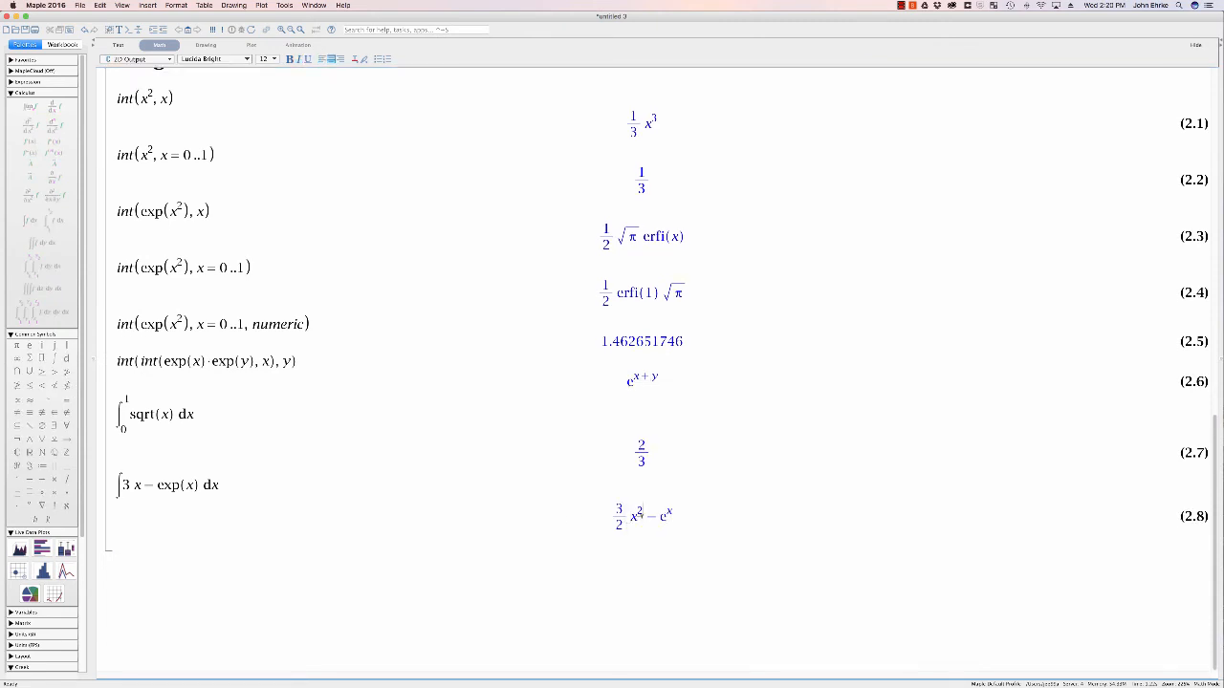
pyautogui.rightClick(639, 516)
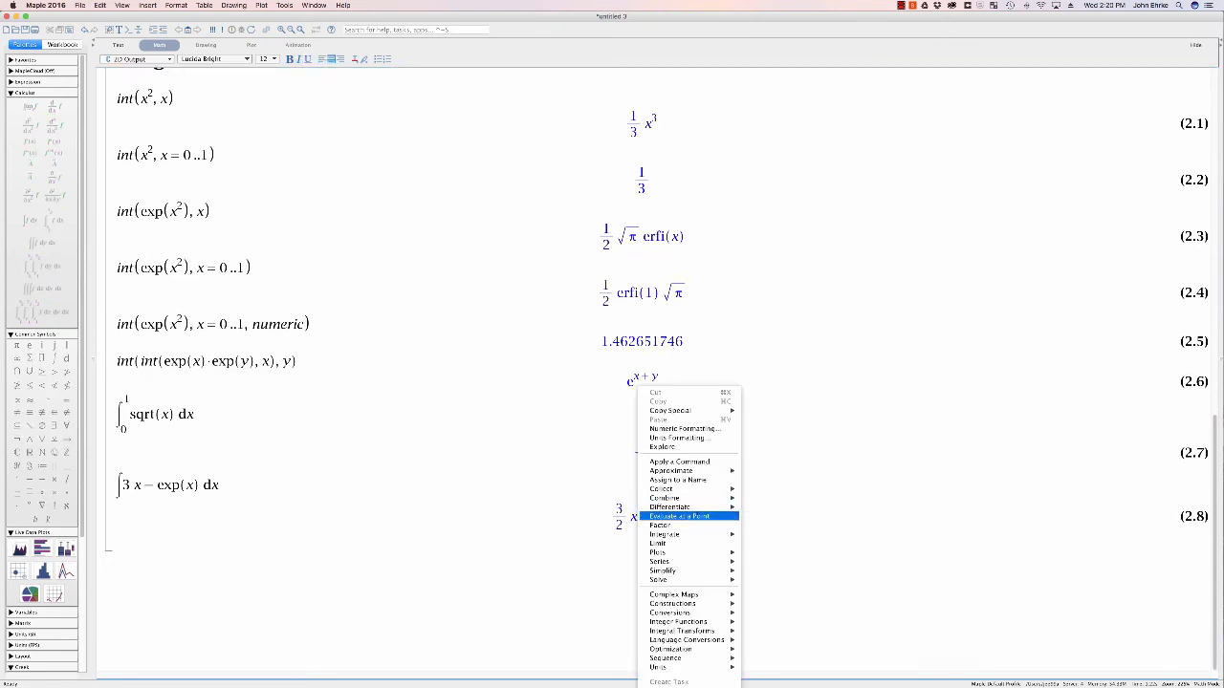
pyautogui.click(698, 517)
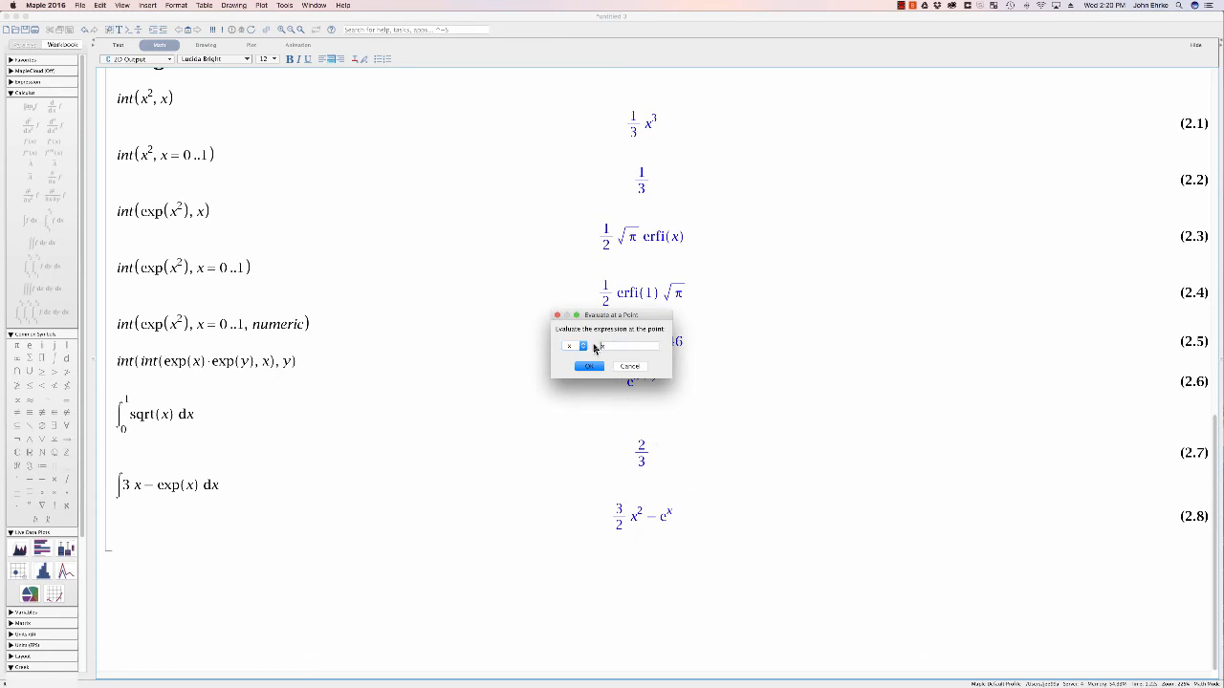
pyautogui.write('0')
pyautogui.press('Return')
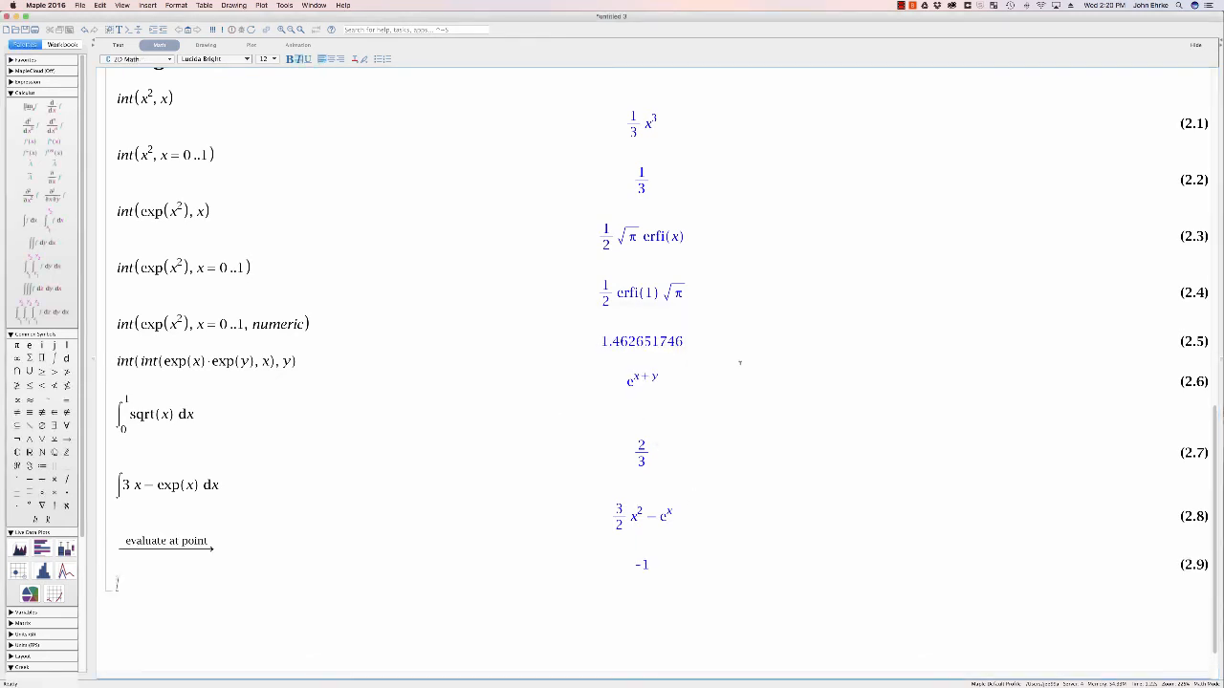
pyautogui.scroll(-1, 854, 371)
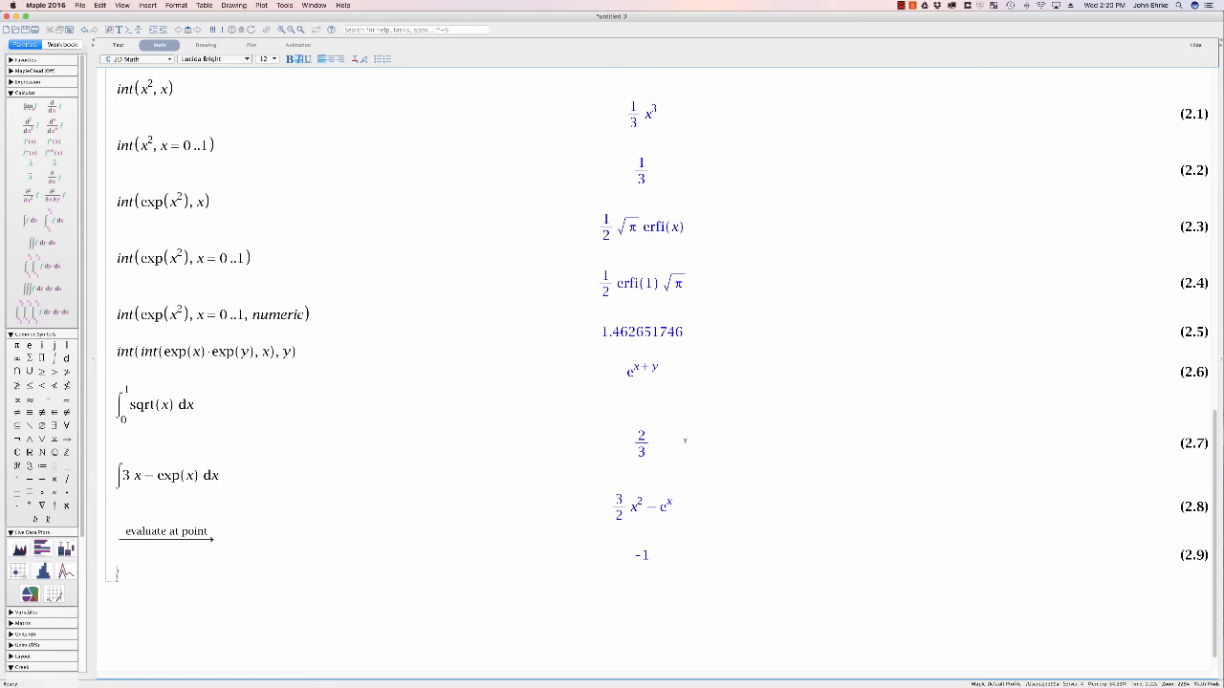
# Insert a new section titled "Plotting" below the Integration section.
pyautogui.scroll(2, 680, 442)
pyautogui.scroll(1, 682, 441)
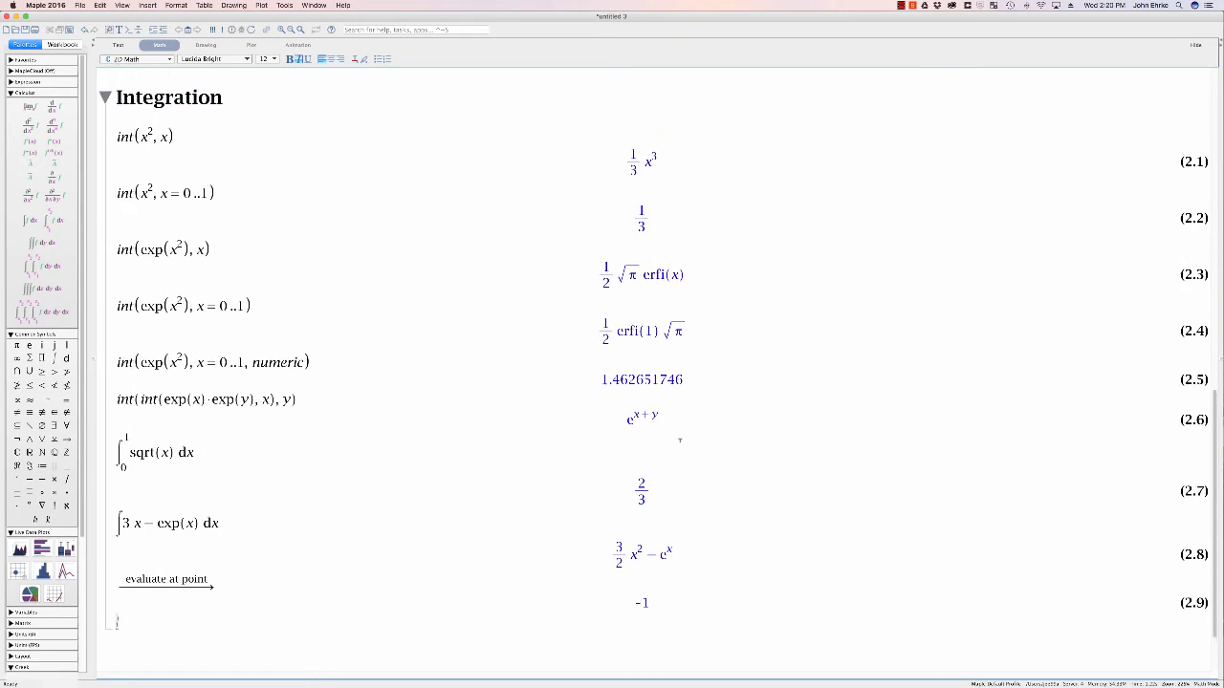
pyautogui.scroll(2, 679, 440)
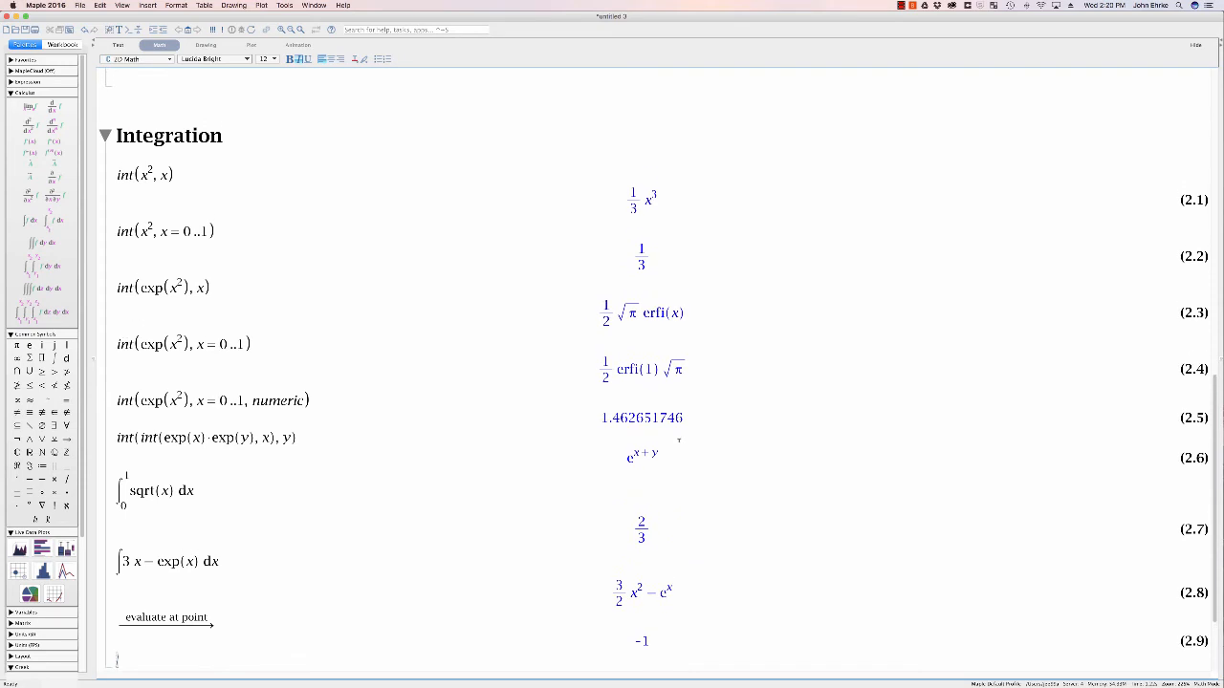
pyautogui.scroll(-6, 679, 441)
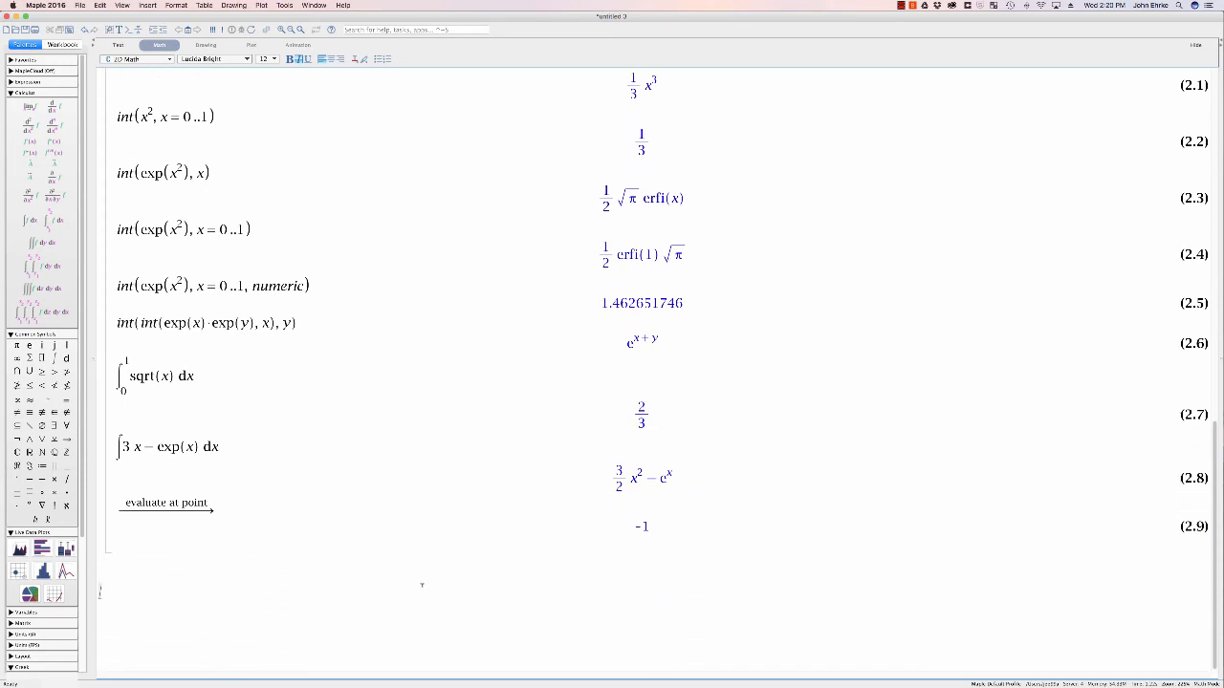
pyautogui.click(146, 5)
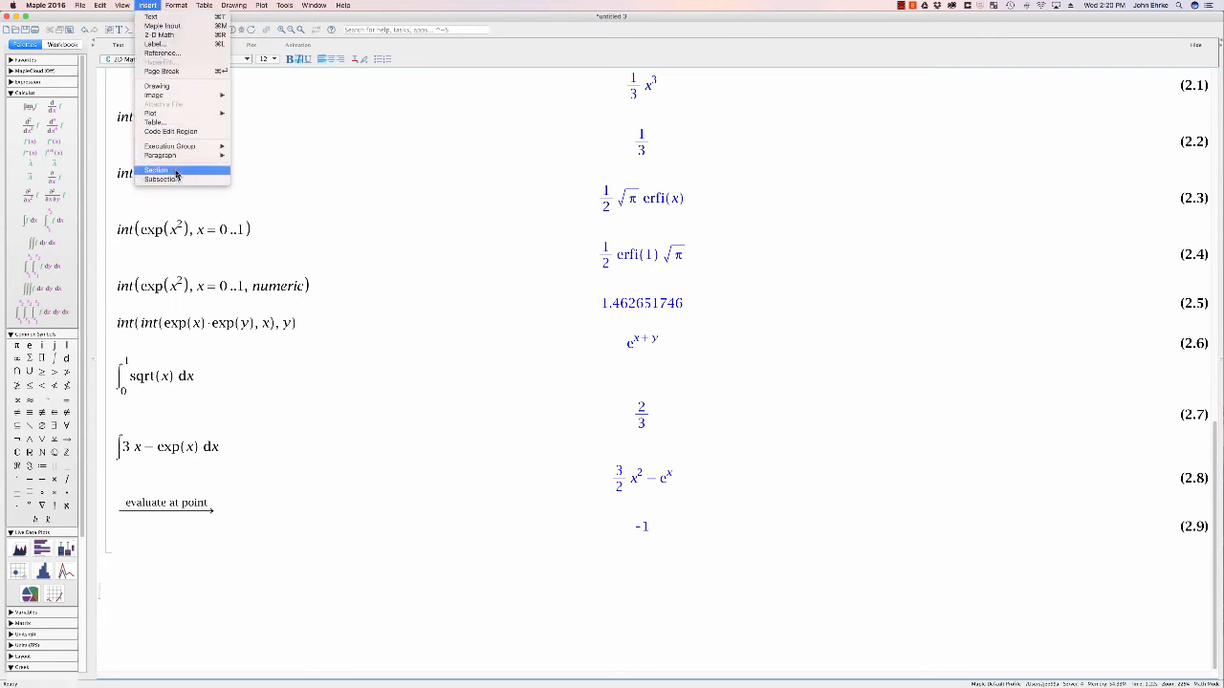
pyautogui.click(156, 170)
pyautogui.write('Plotting')
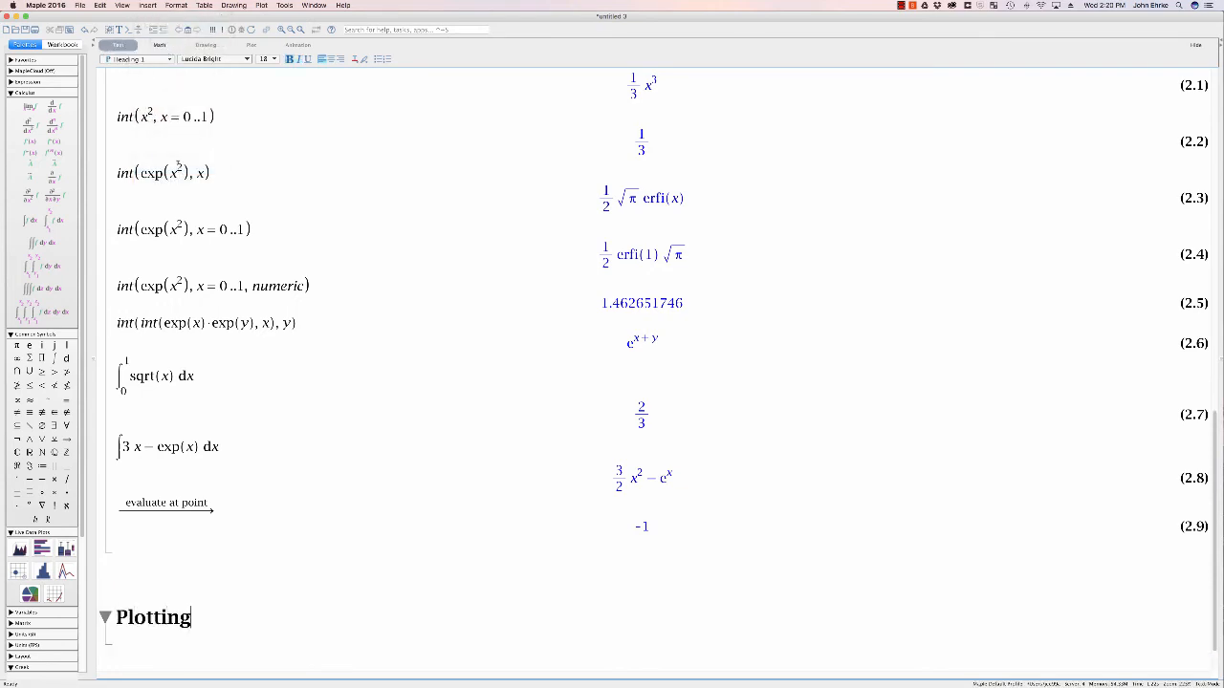
pyautogui.press('Return')
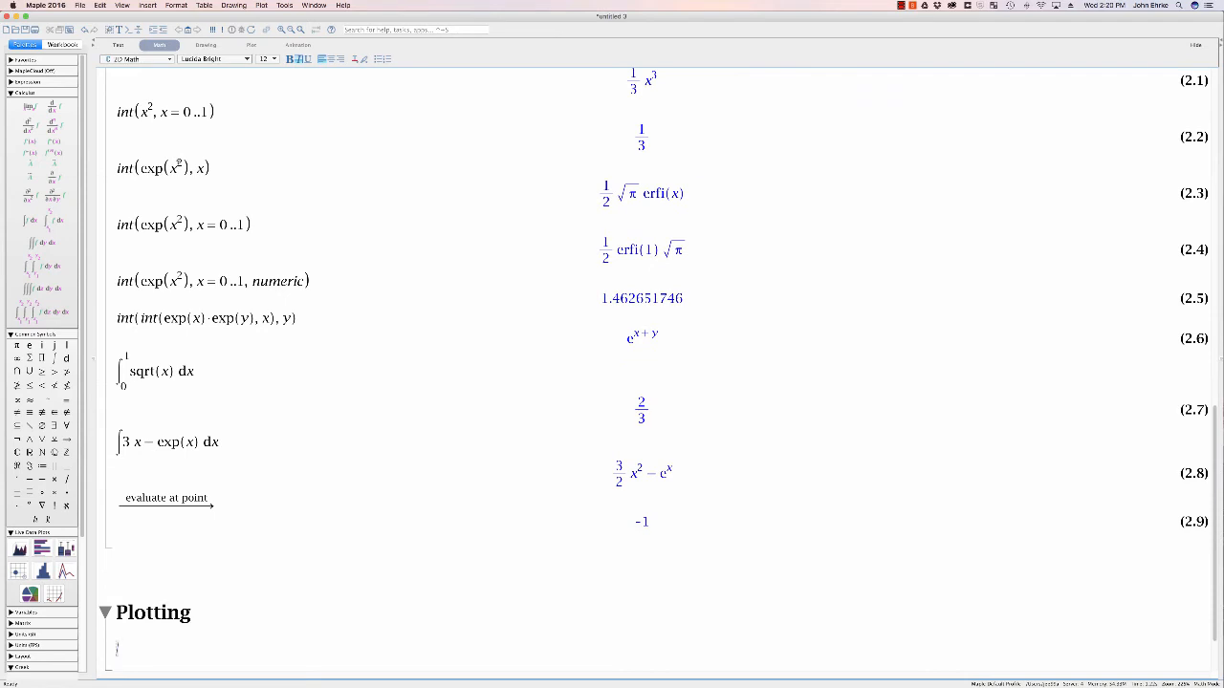
# Plot x^2 over x = 0..10 with the plot command in the Plotting section.
pyautogui.scroll(-3, 238, 461)
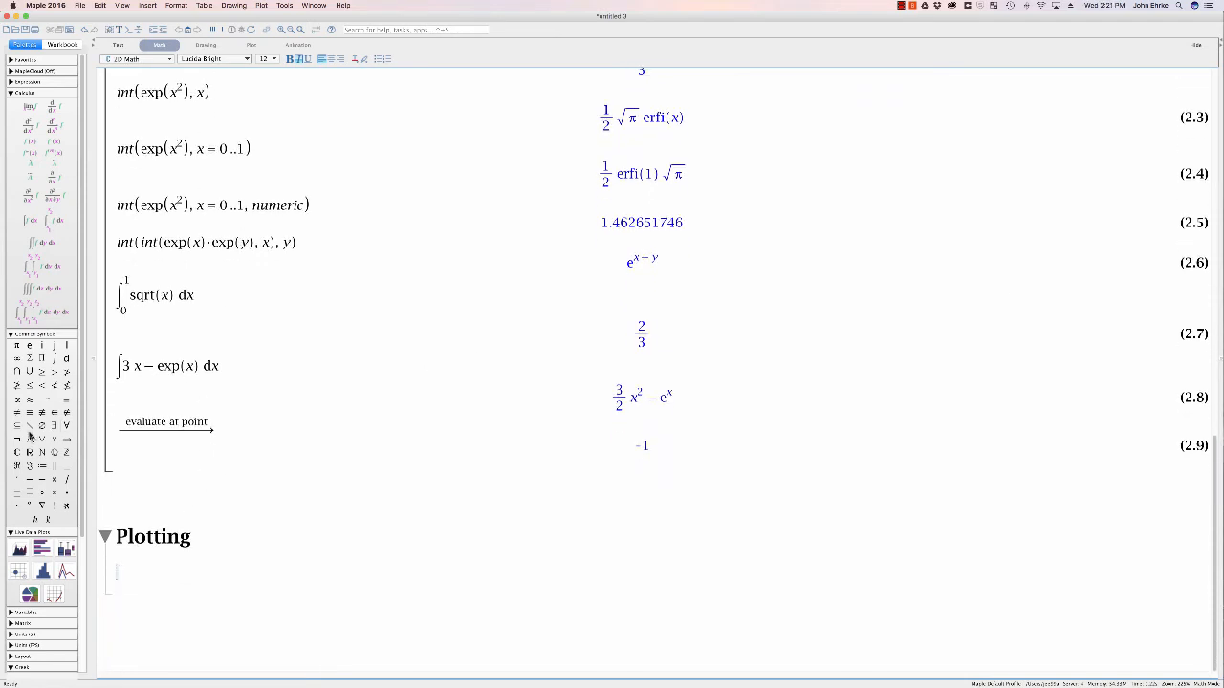
pyautogui.write('plot(x^2')
pyautogui.press('Right')
pyautogui.write(', x = 0 ..')
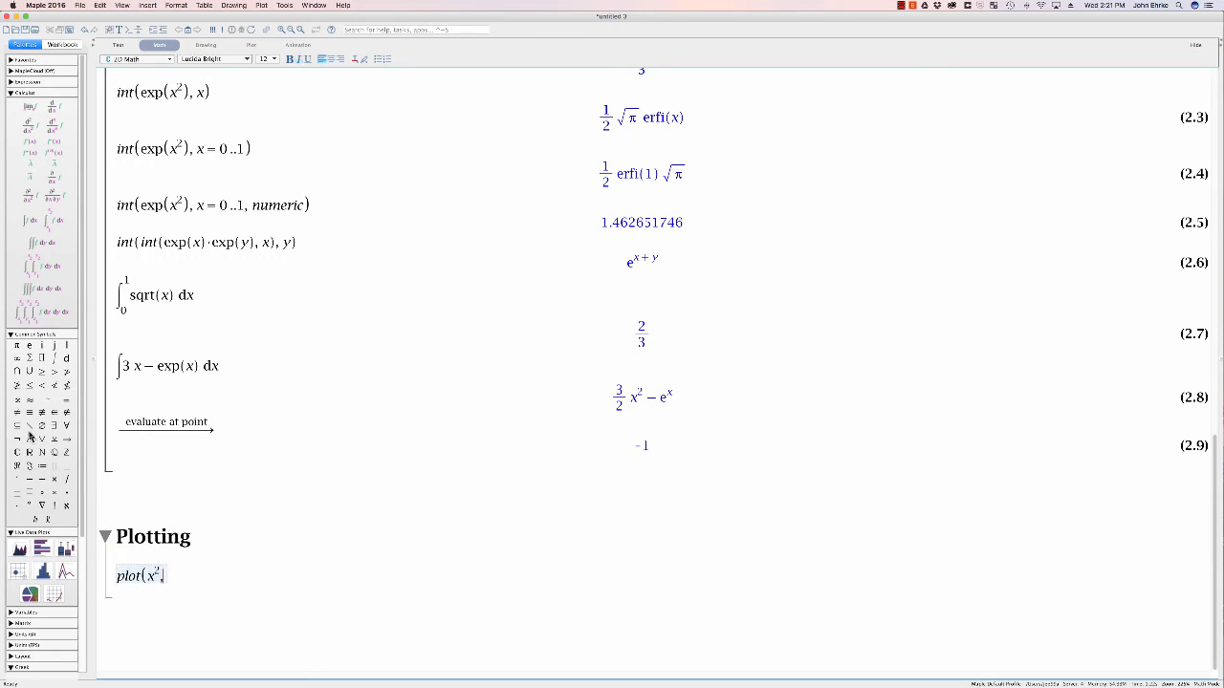
pyautogui.write('10)')
pyautogui.press('Return')
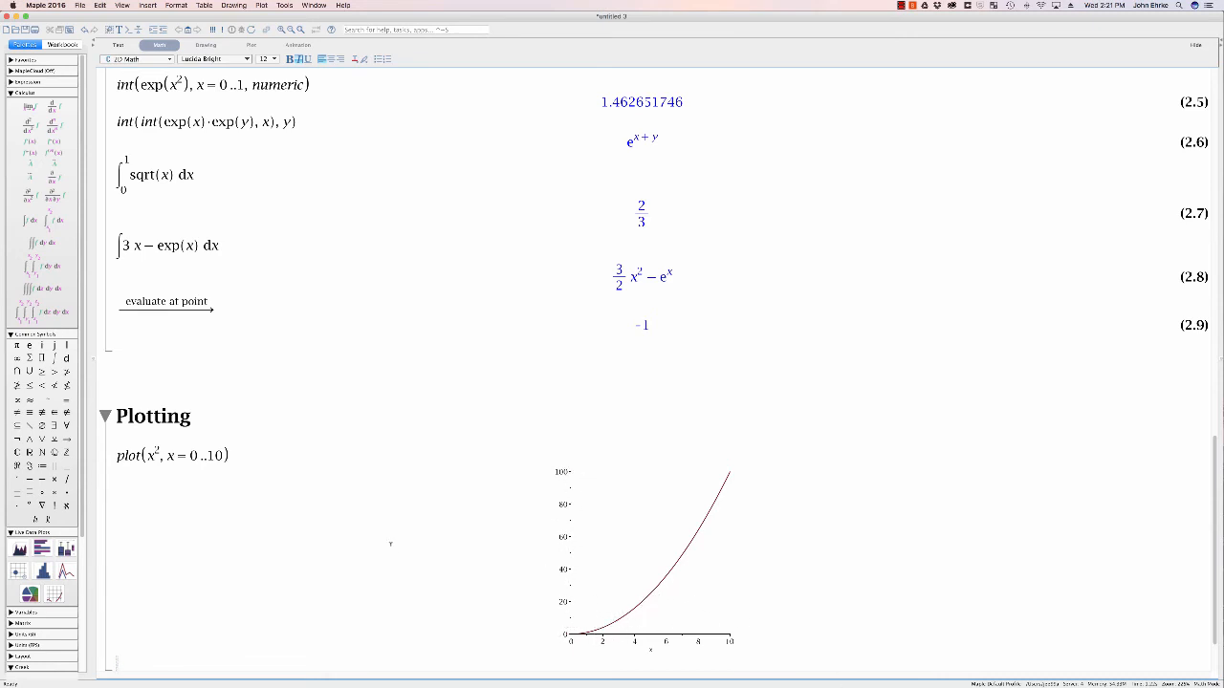
# Add the vertical range y = 0..50 to the plot command and re-execute it.
pyautogui.click(224, 454)
pyautogui.write(', y = 0 ..50')
pyautogui.press('Return')
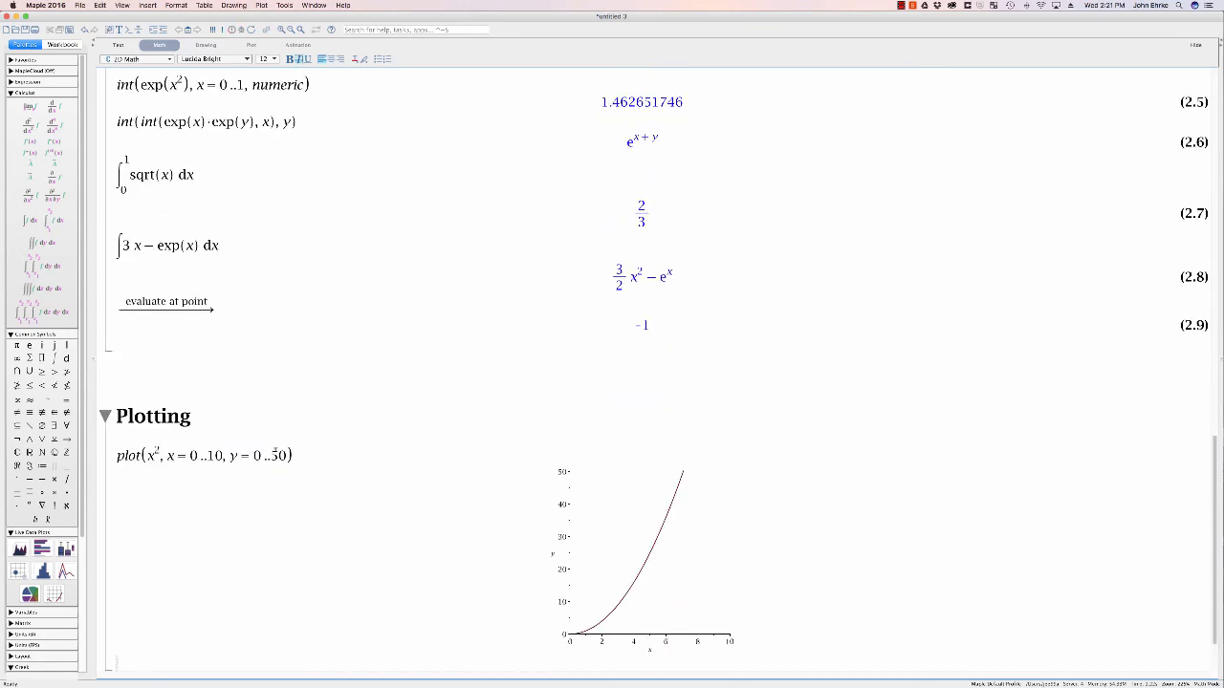
# Set the upper limit of the plot's y range to 100 and re-execute the command.
pyautogui.click(279, 455)
pyautogui.press('BackSpace')
pyautogui.write('10')
pyautogui.press('Return')
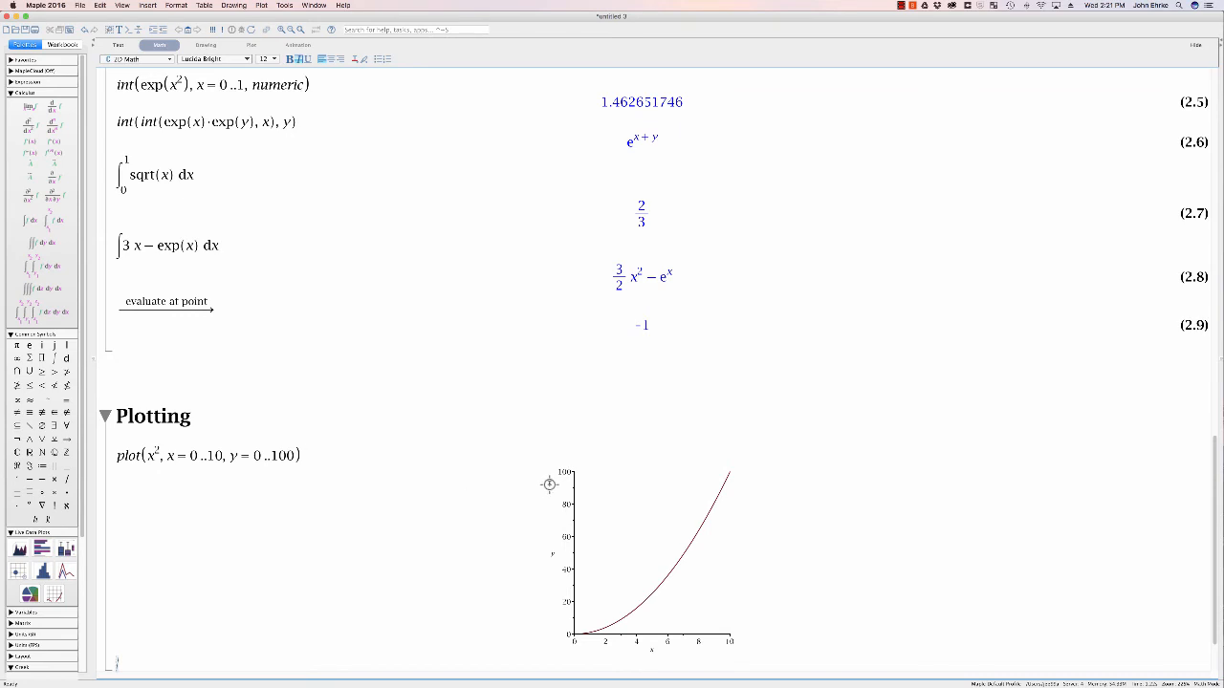
# Add the option color = blue to the plot command and redraw the curve.
pyautogui.scroll(-2, 548, 484)
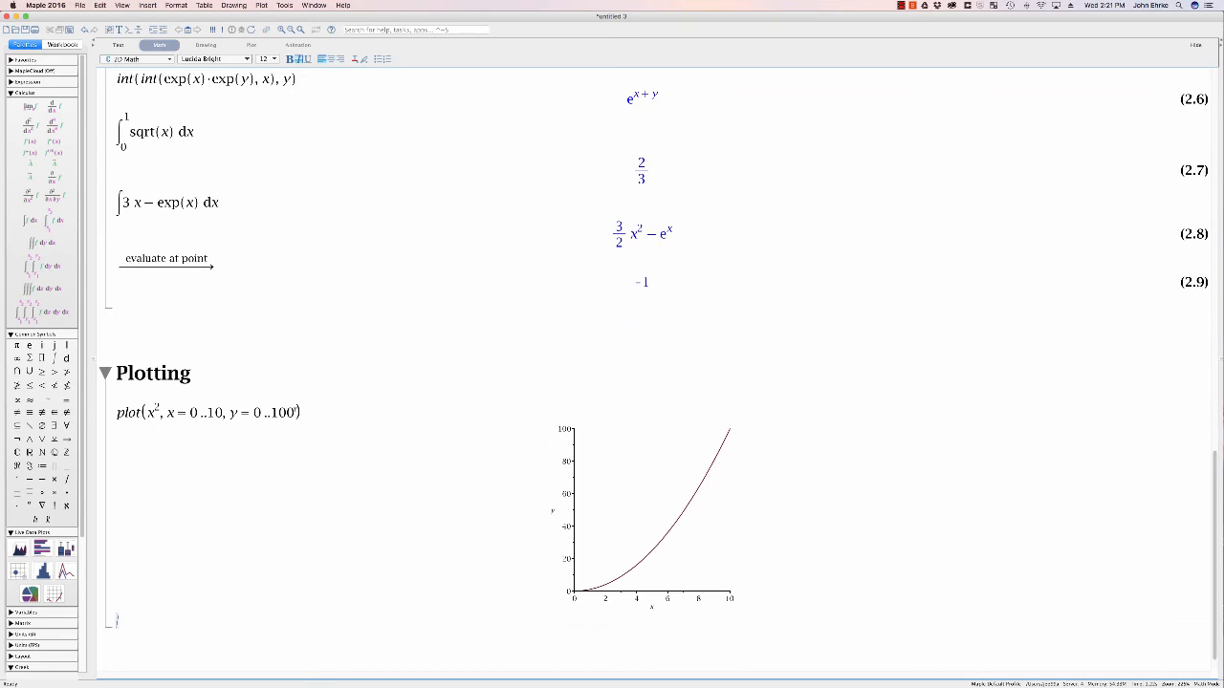
pyautogui.click(300, 411)
pyautogui.write(', col')
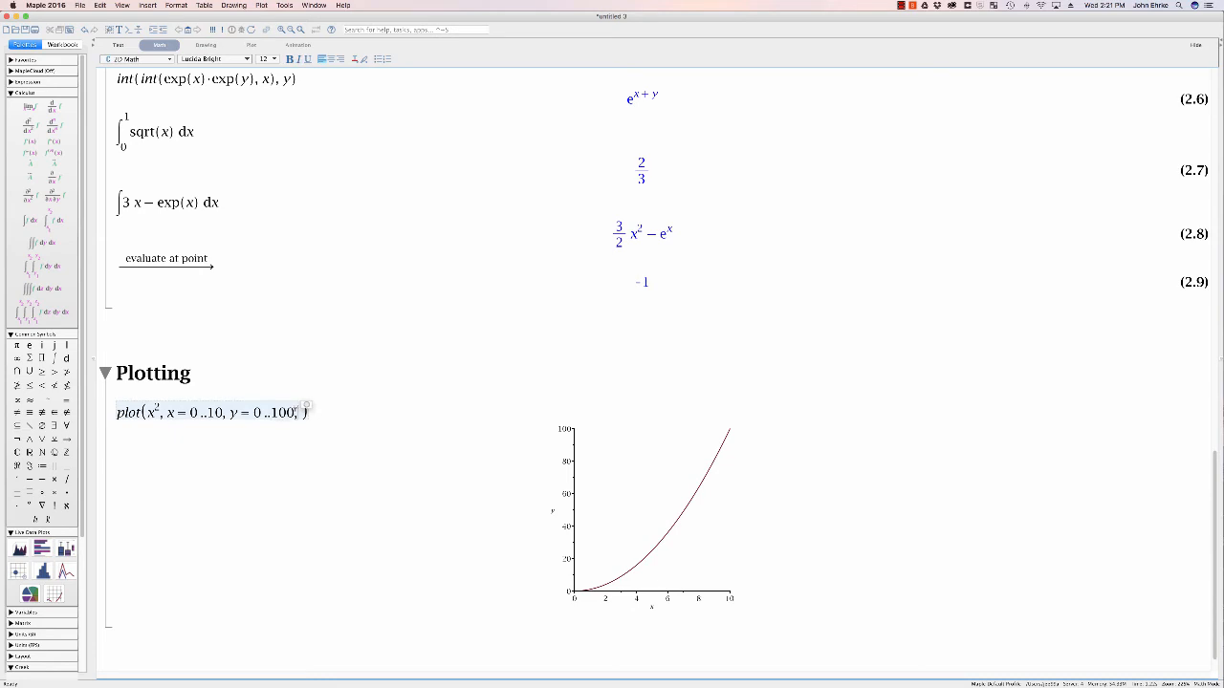
pyautogui.write('or = blue')
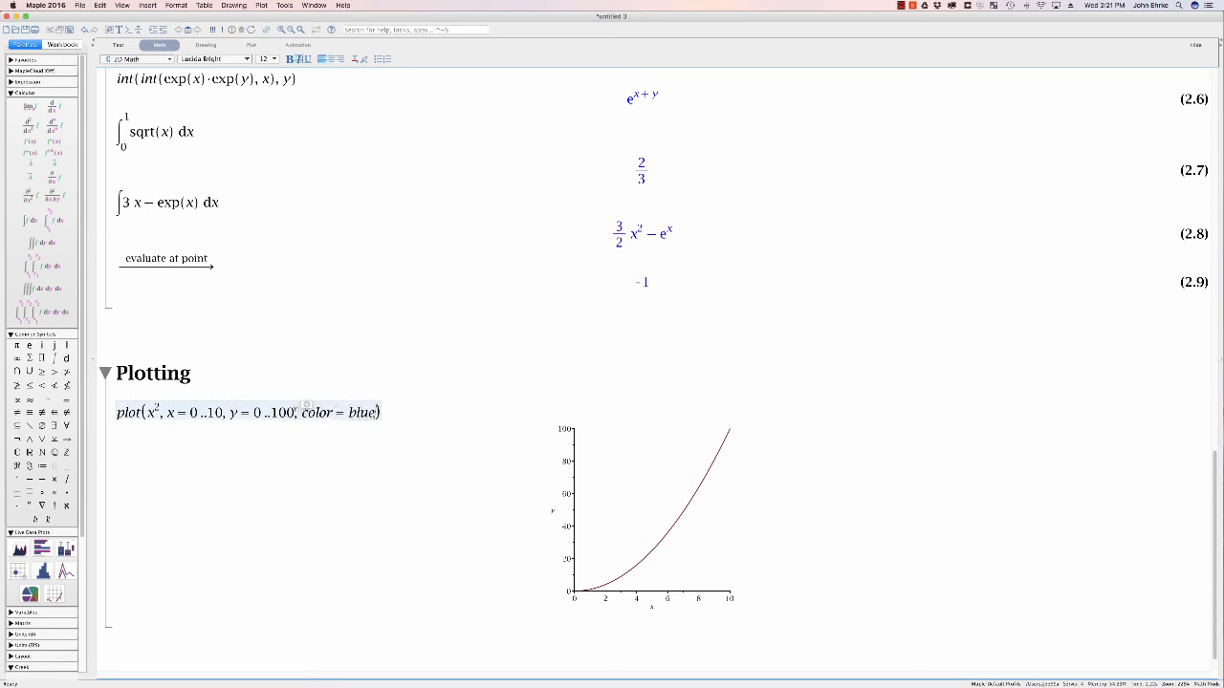
pyautogui.press('Return')
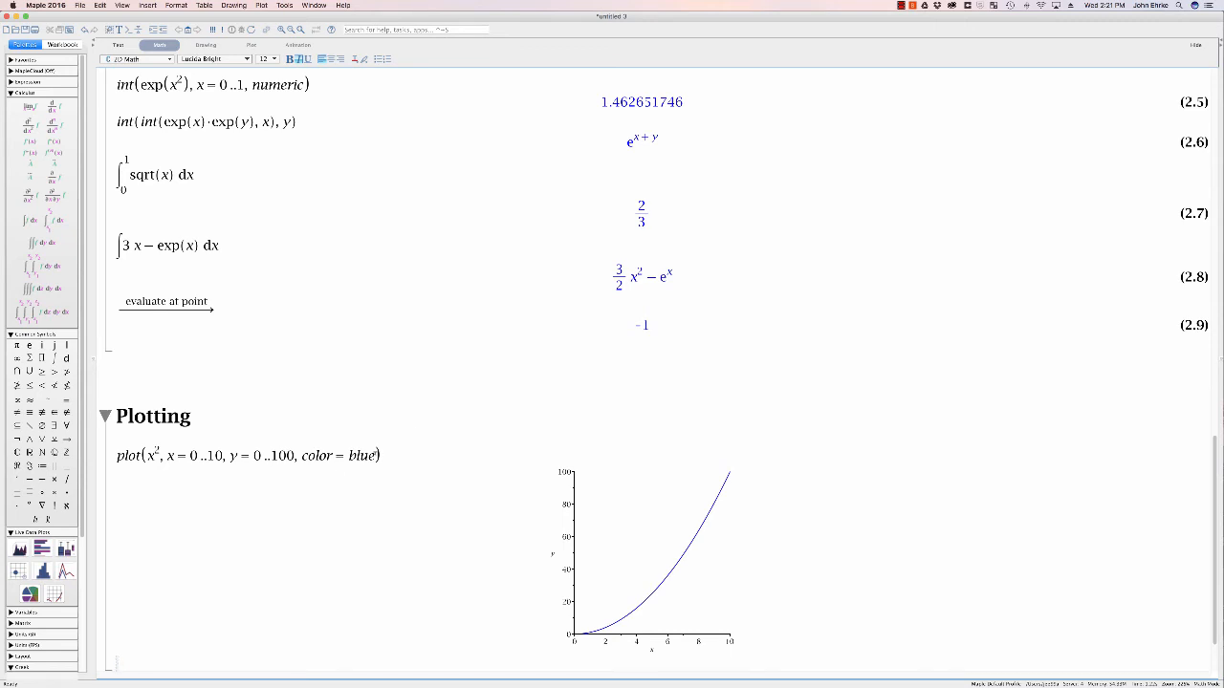
# Add the option thickness = 3 to the plot command and redraw the curve.
pyautogui.click(378, 455)
pyautogui.write(', thicknes')
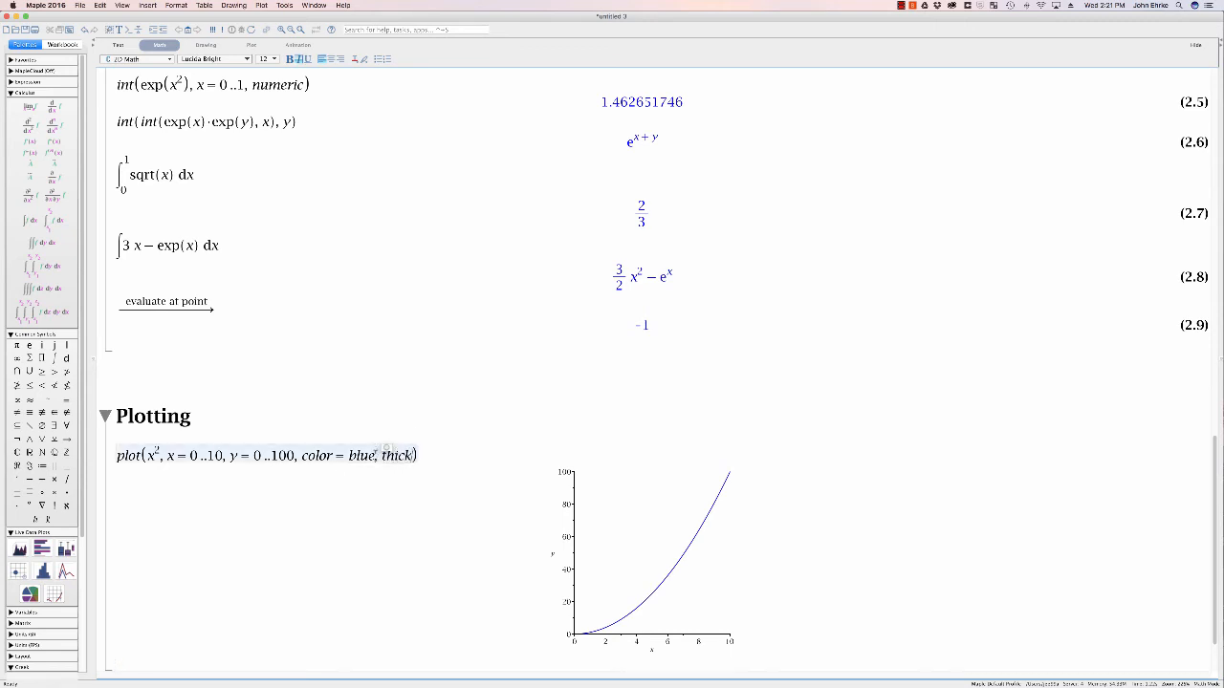
pyautogui.write('s = 3')
pyautogui.press('Return')
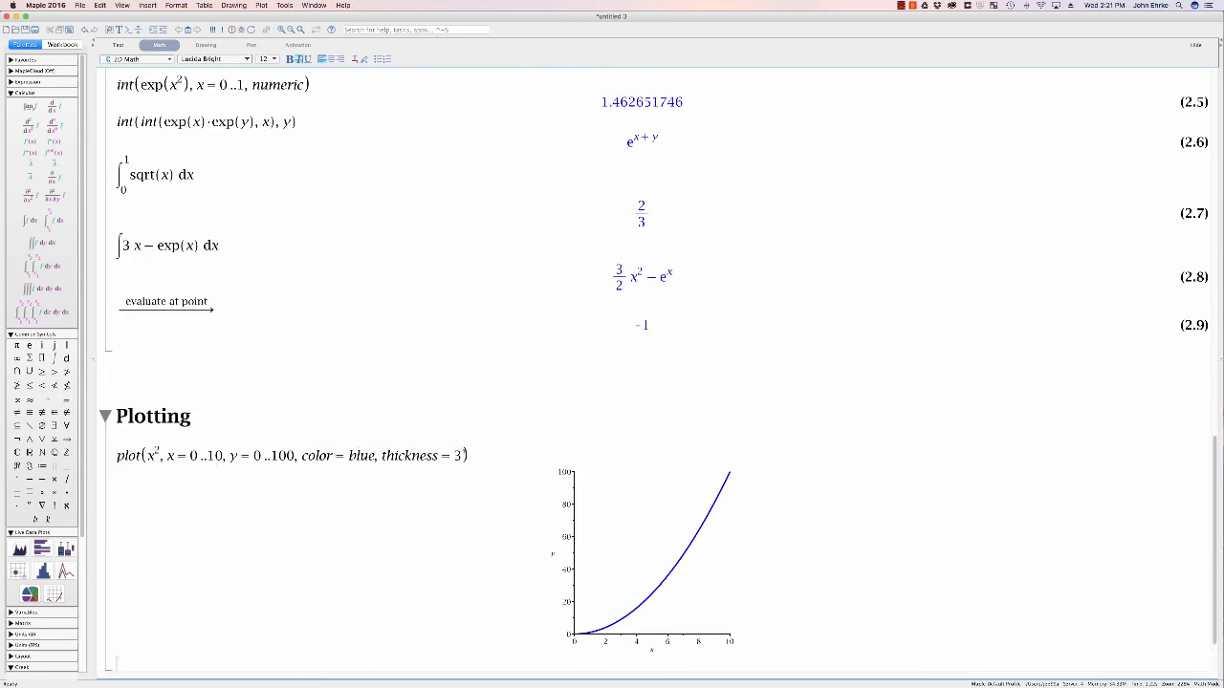
# Add the title option 'Plot of f(x) = x^2' to the plot command and re-execute it.
pyautogui.click(460, 448)
pyautogui.write(', title =')
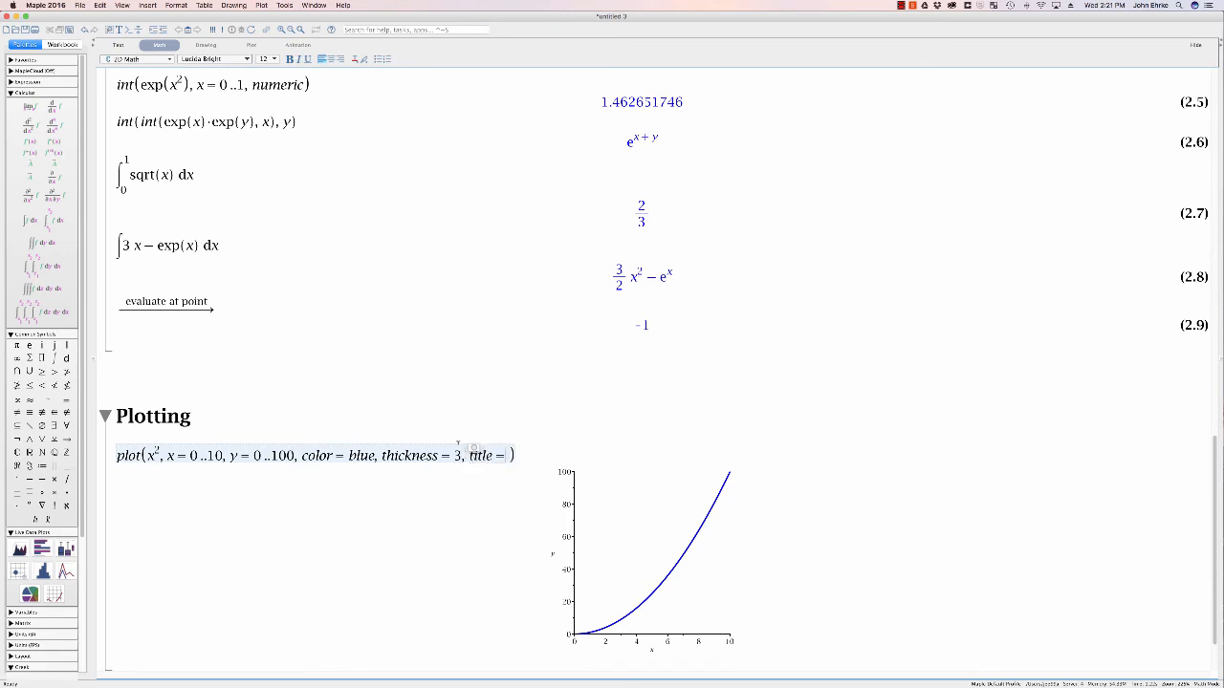
pyautogui.write('"')
pyautogui.write('Plot')
pyautogui.write(' of f(x)')
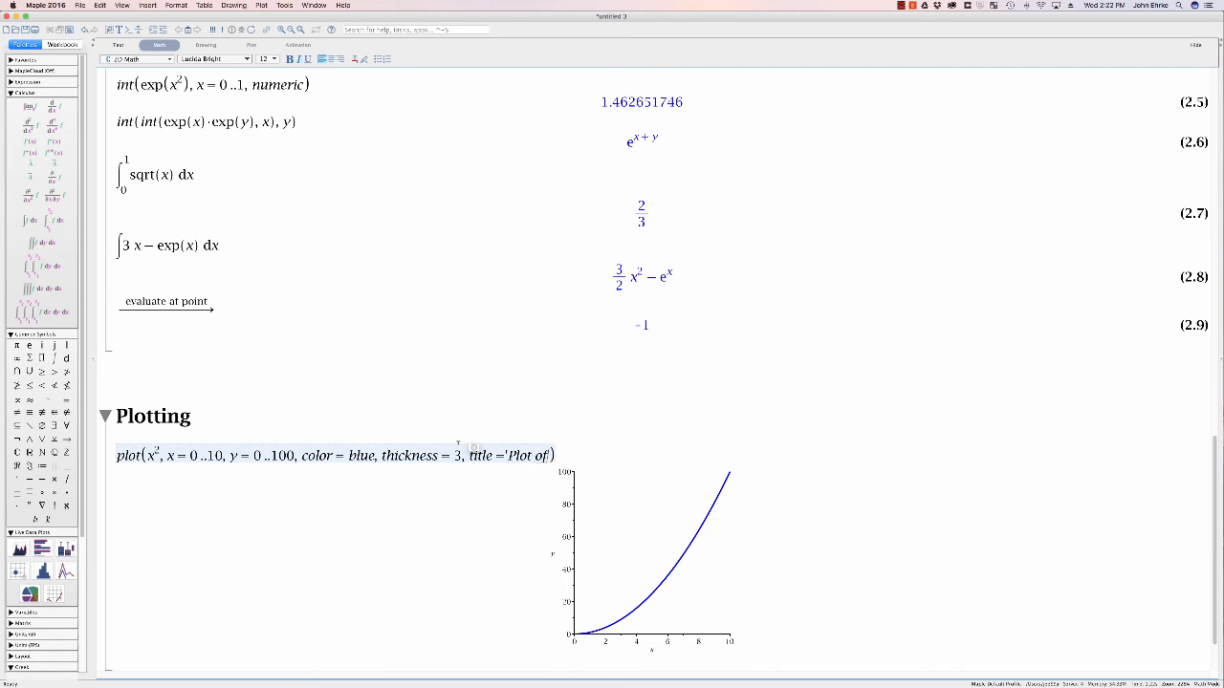
pyautogui.write(' = x^2')
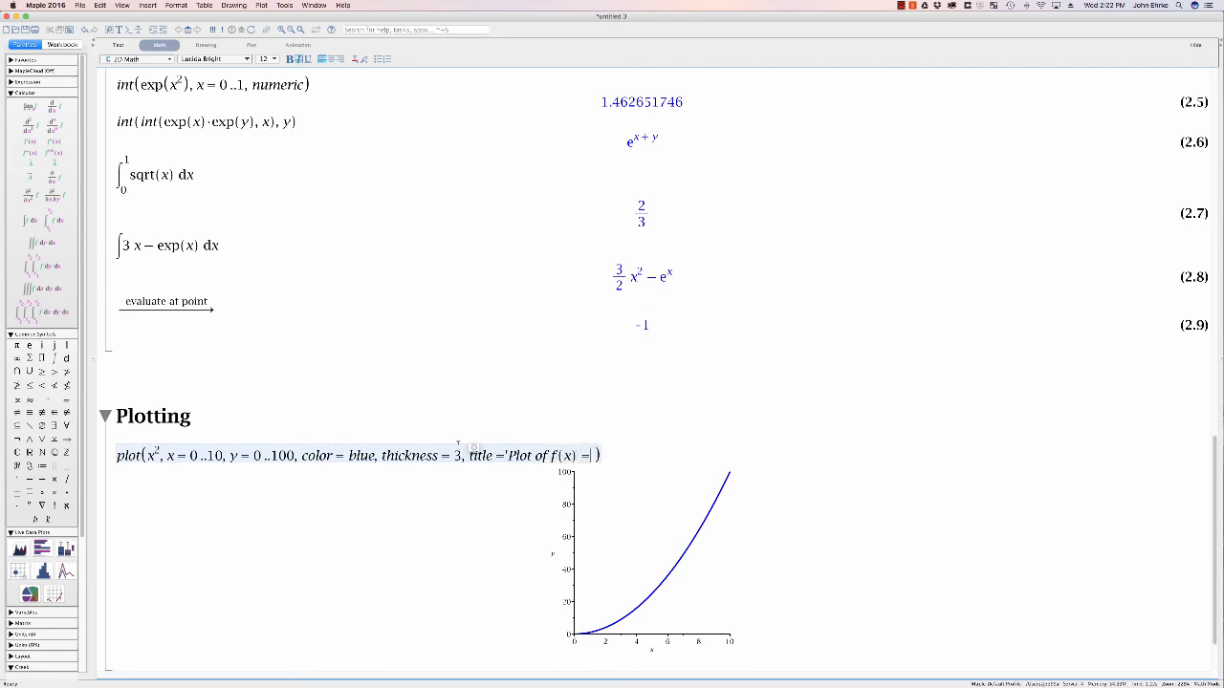
pyautogui.write("'")
pyautogui.press('BackSpace')
pyautogui.write("'")
pyautogui.press('Return')
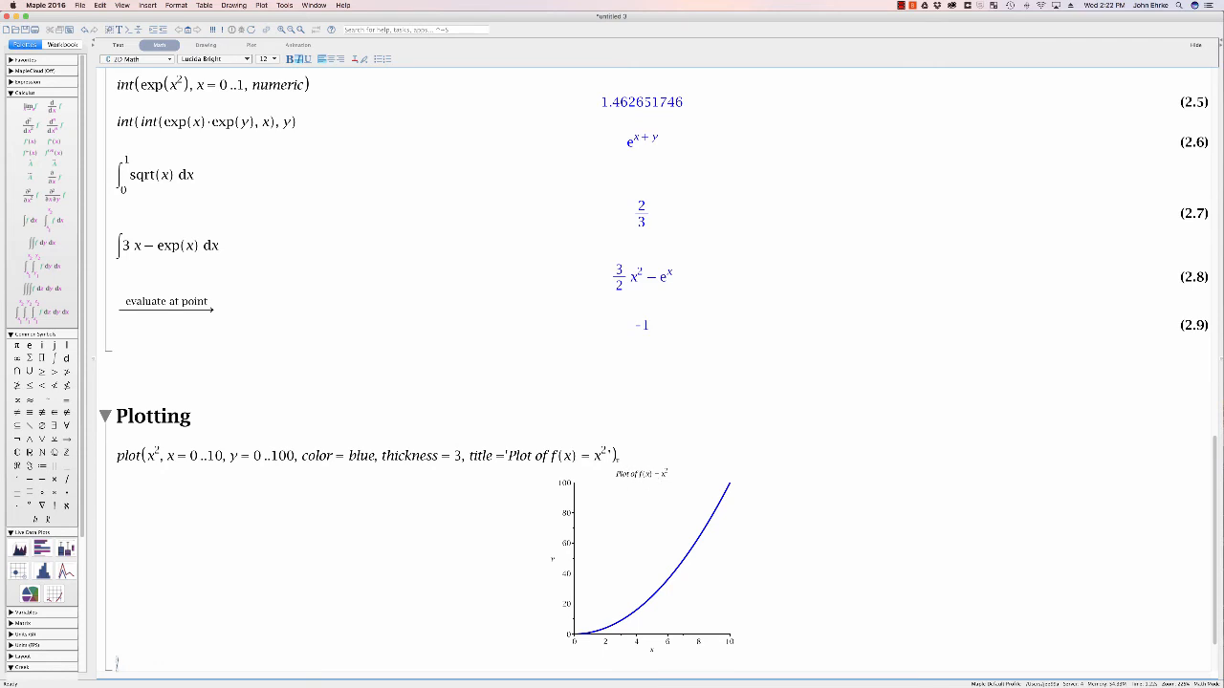
# Add the option legend = ['puppy power'] to the plot command and re-execute it.
pyautogui.click(618, 457)
pyautogui.write(', legend ')
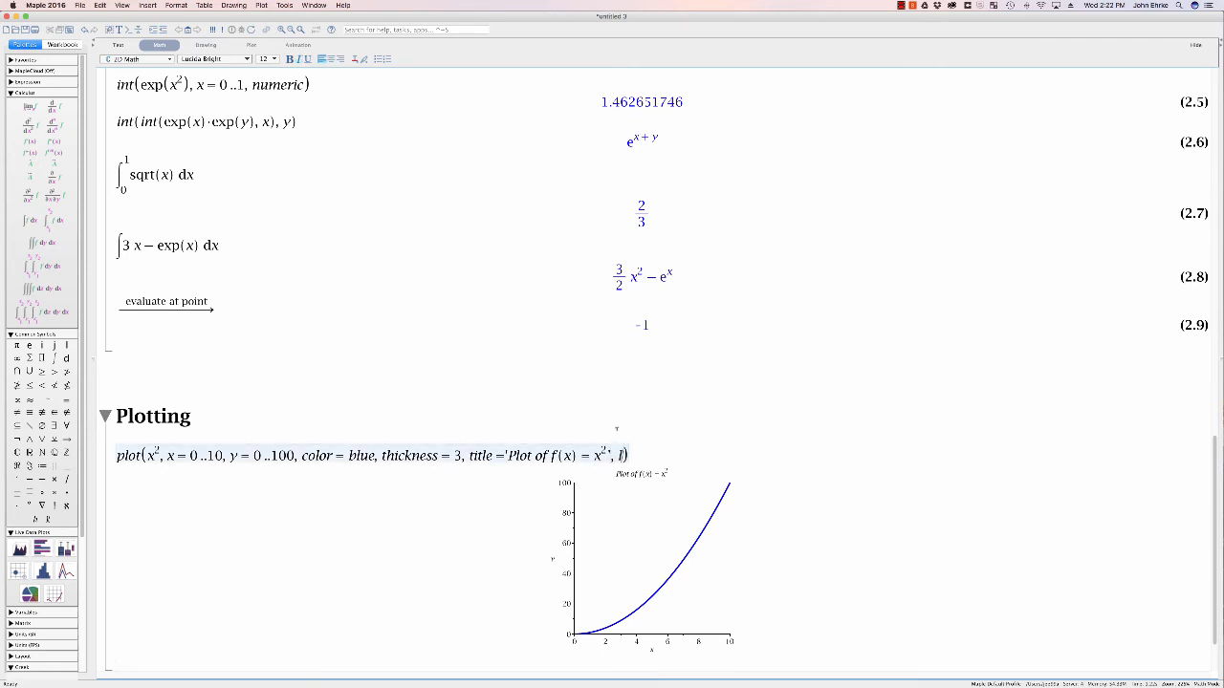
pyautogui.write('=')
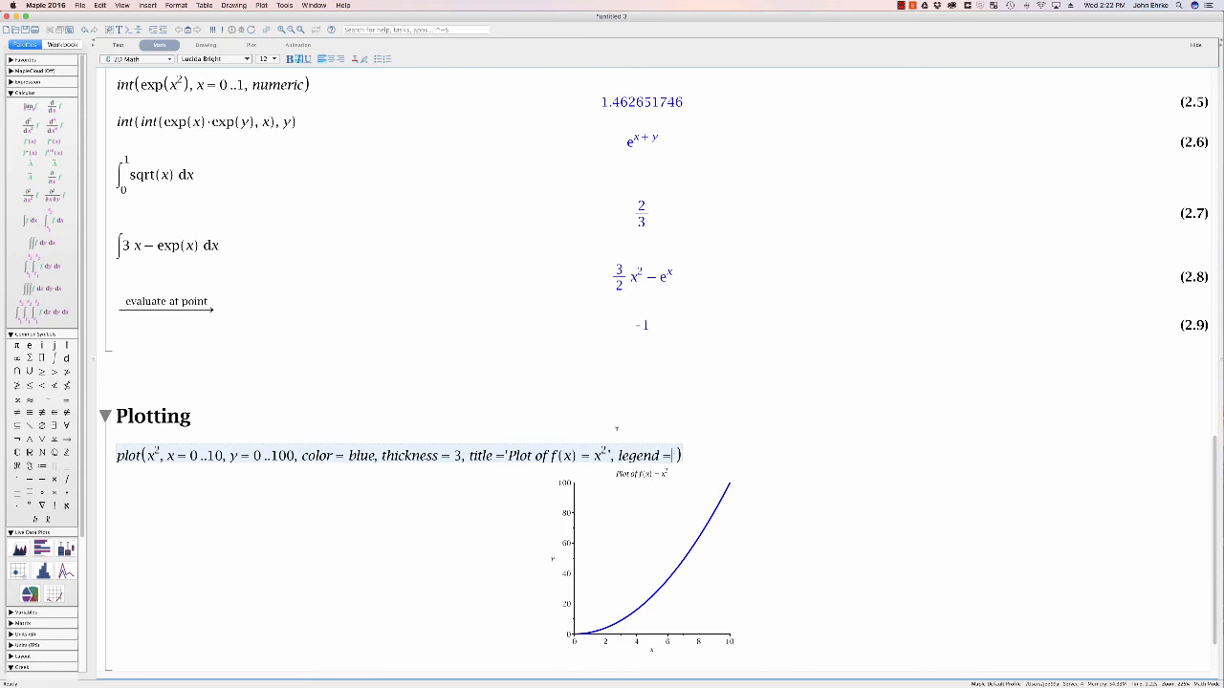
pyautogui.write("['")
pyautogui.write('power pu')
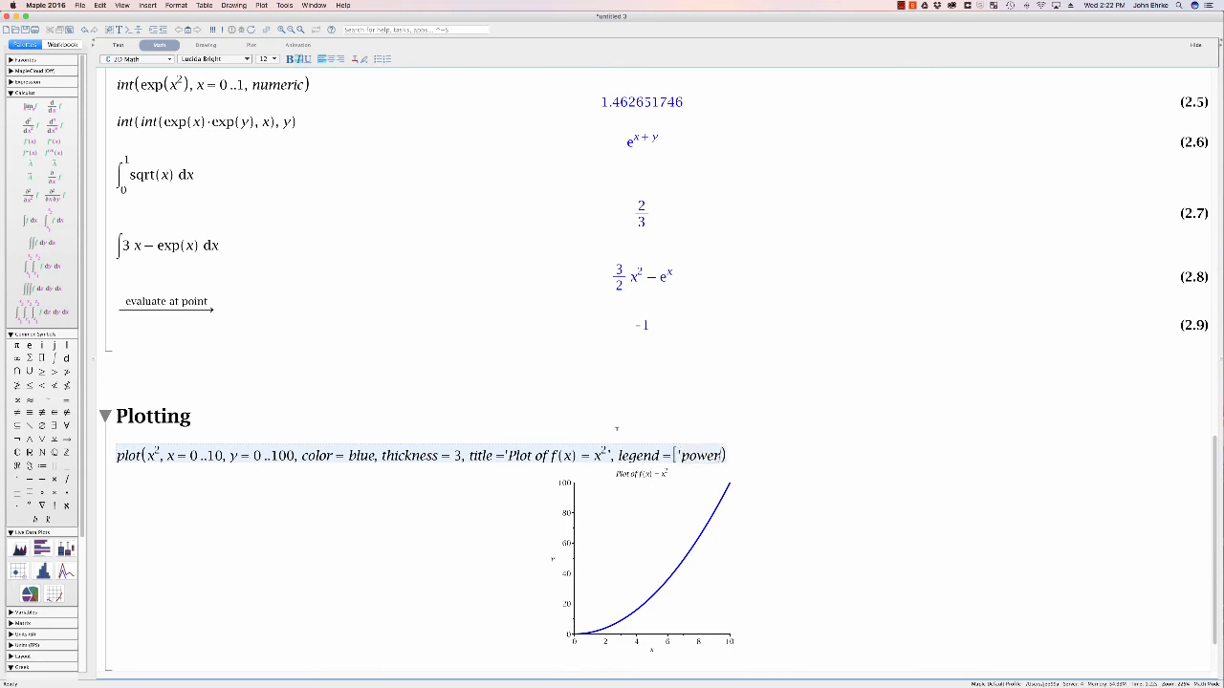
pyautogui.press('BackSpace')
pyautogui.press('BackSpace')
pyautogui.press('BackSpace')
pyautogui.press('BackSpace')
pyautogui.press('BackSpace')
pyautogui.press('BackSpace')
pyautogui.press('BackSpace')
pyautogui.press('BackSpace')
pyautogui.write("puppy power'")
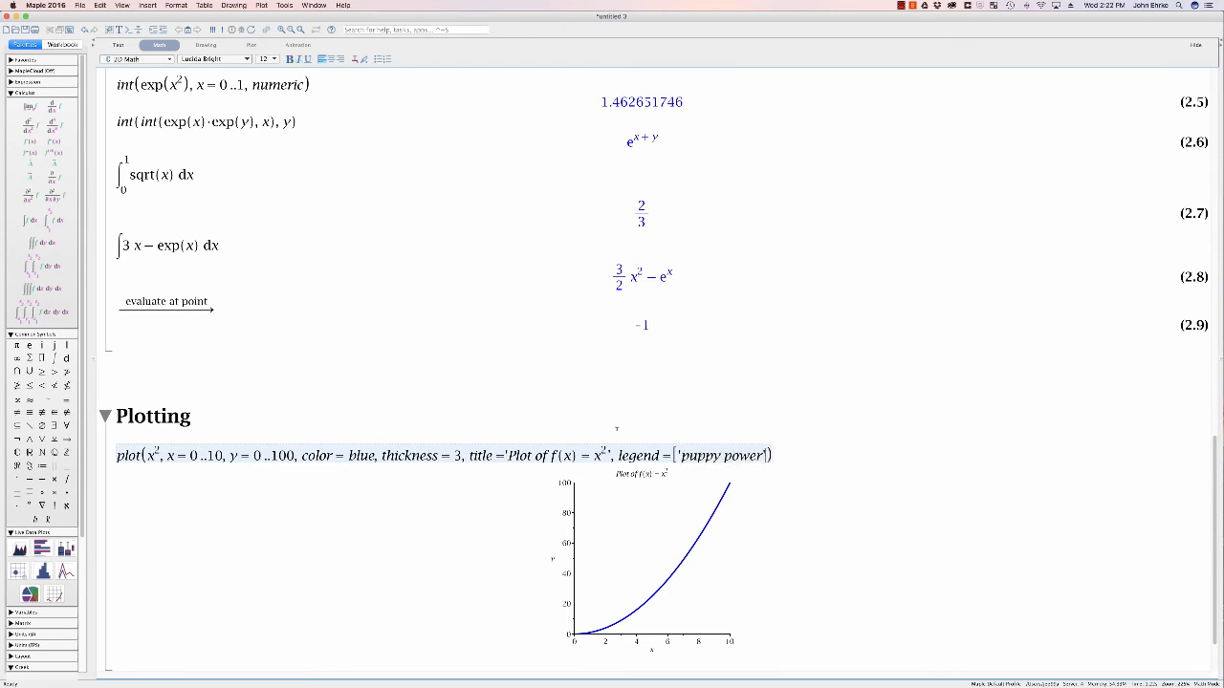
pyautogui.write(']')
pyautogui.press('Return')
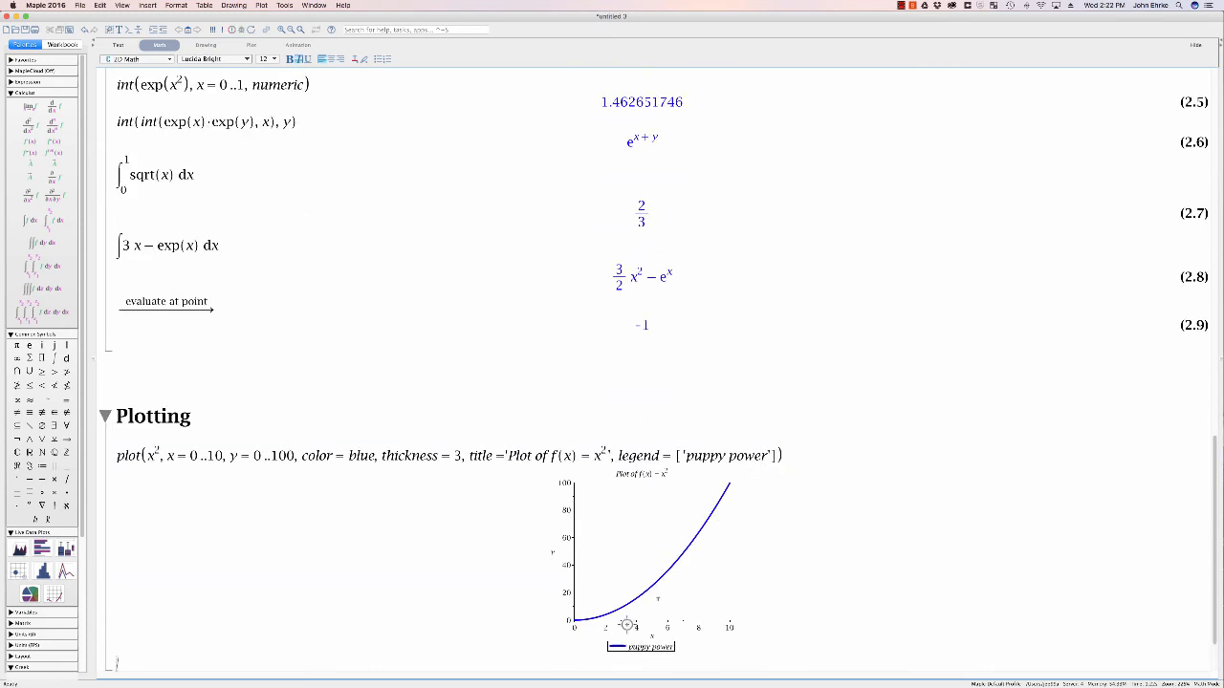
# Add the axis labels option labels = ['puppies', 'happiness'] to the plot command and re-execute it.
pyautogui.moveTo(778, 457); pyautogui.dragTo(790, 450)
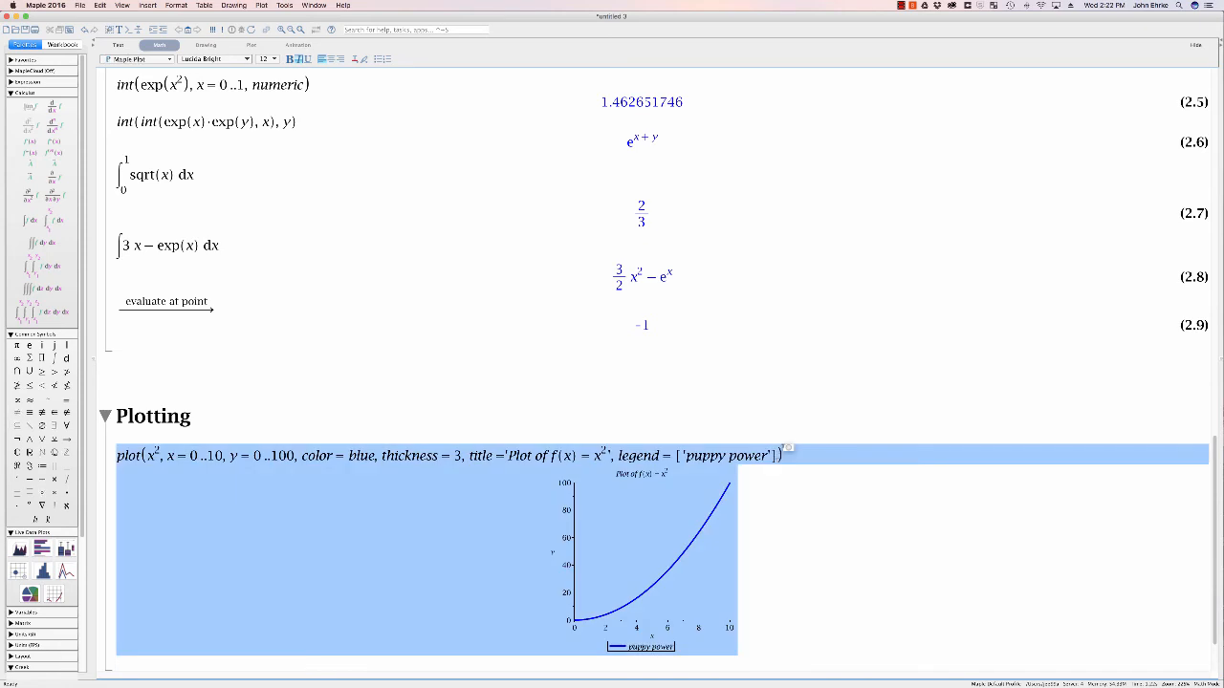
pyautogui.click(779, 449)
pyautogui.write(', label')
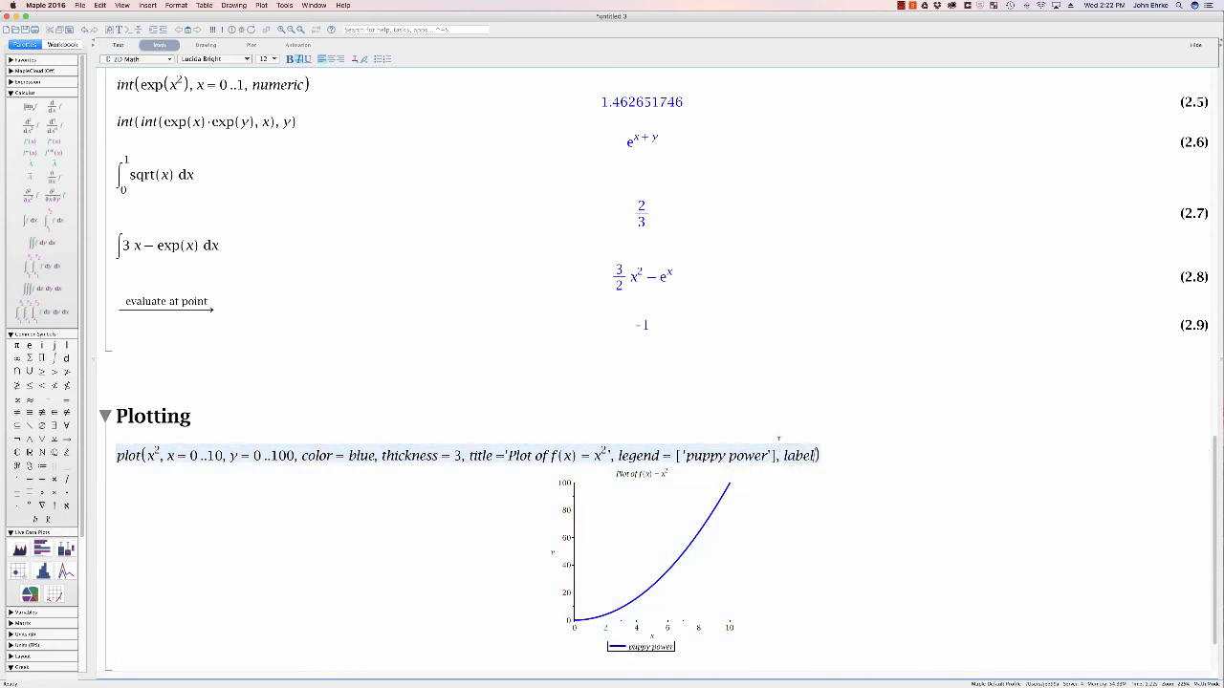
pyautogui.write("s =['puppies',")
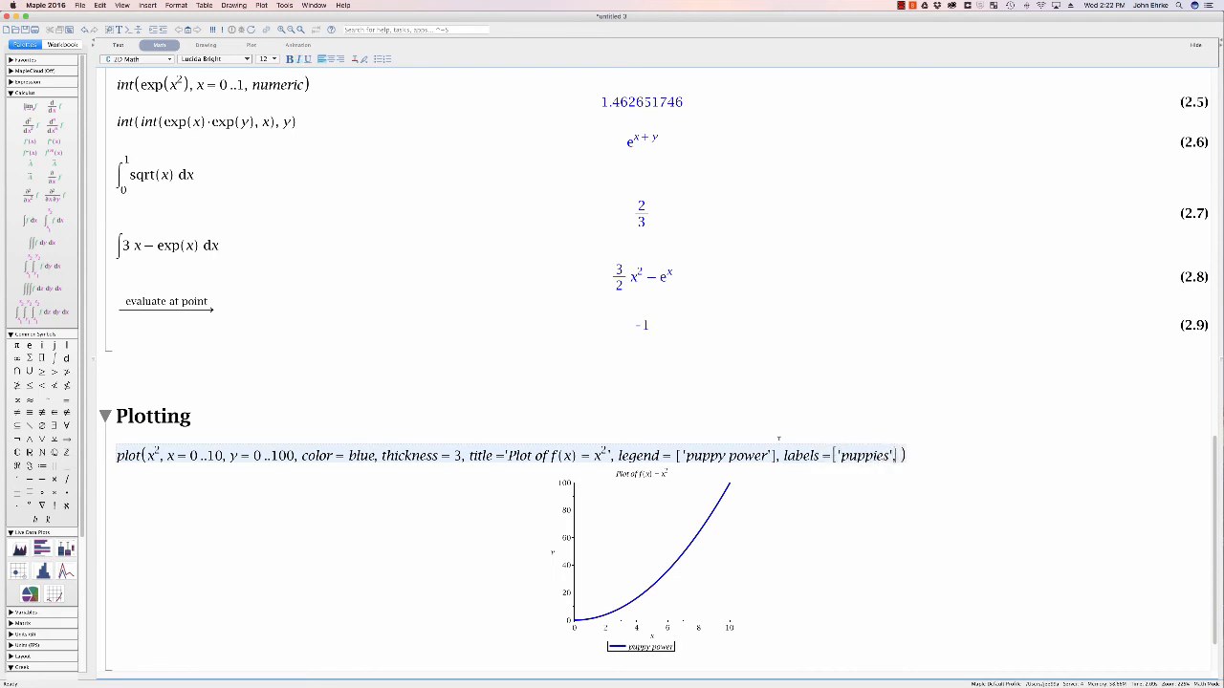
pyautogui.write('[')
pyautogui.press('BackSpace')
pyautogui.write("'happiness']")
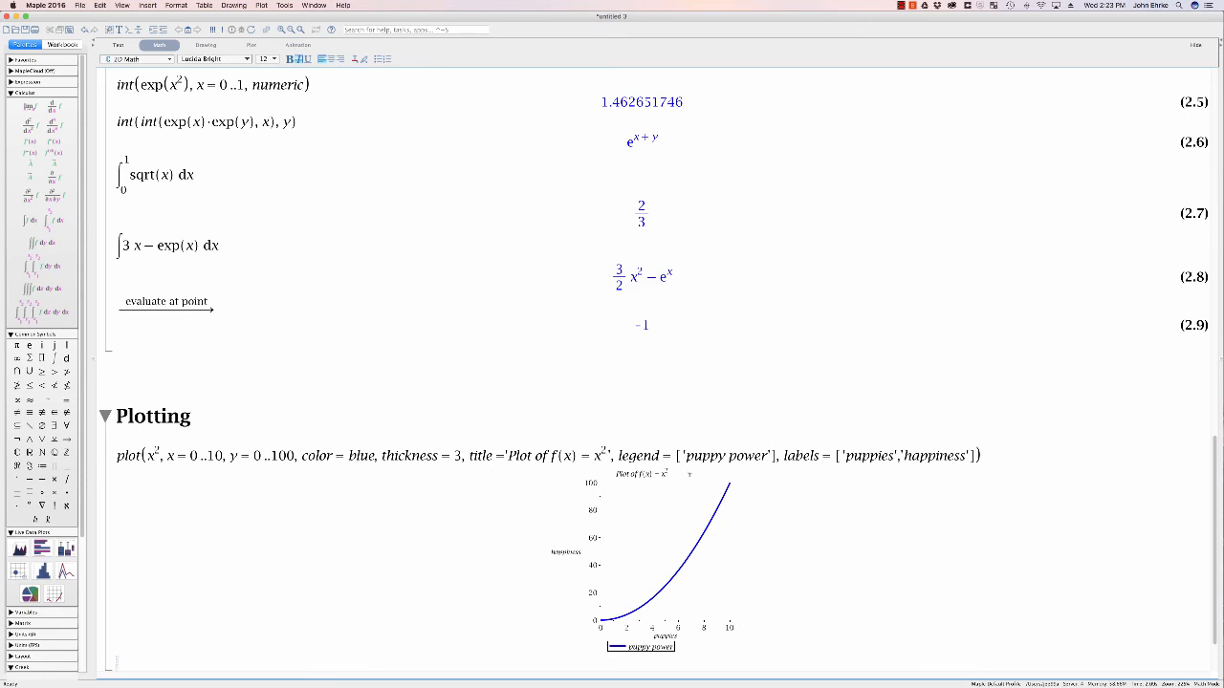
pyautogui.scroll(-1, 727, 482)
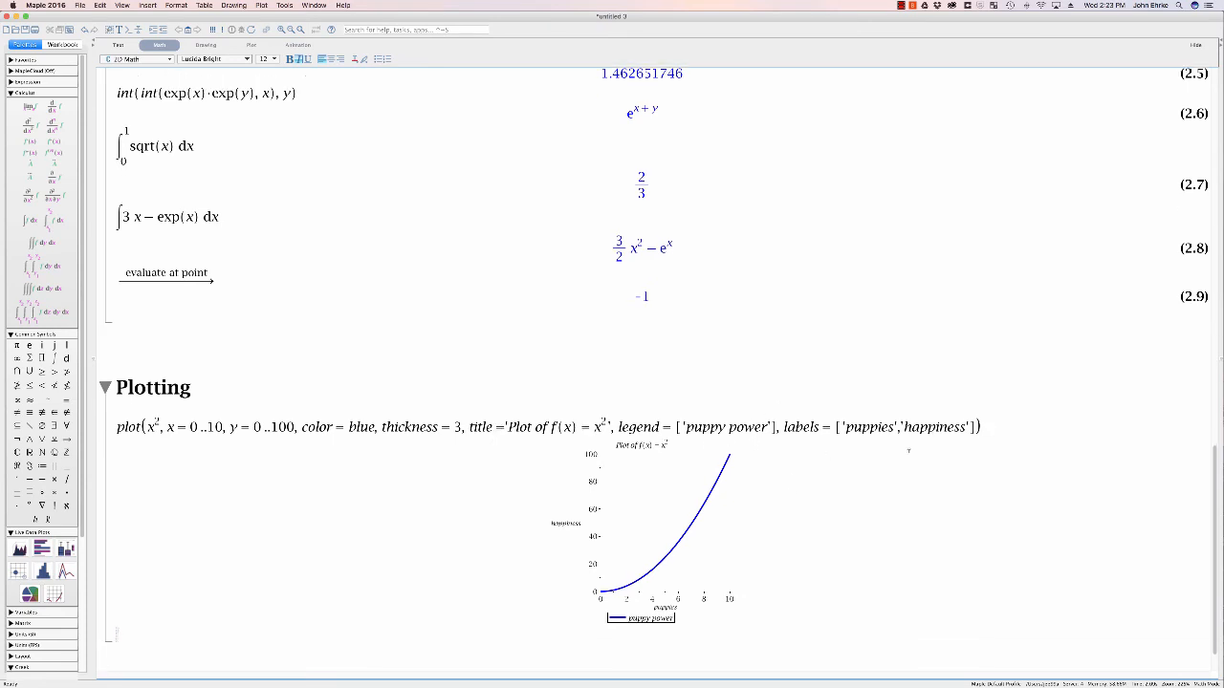
pyautogui.rightClick(724, 517)
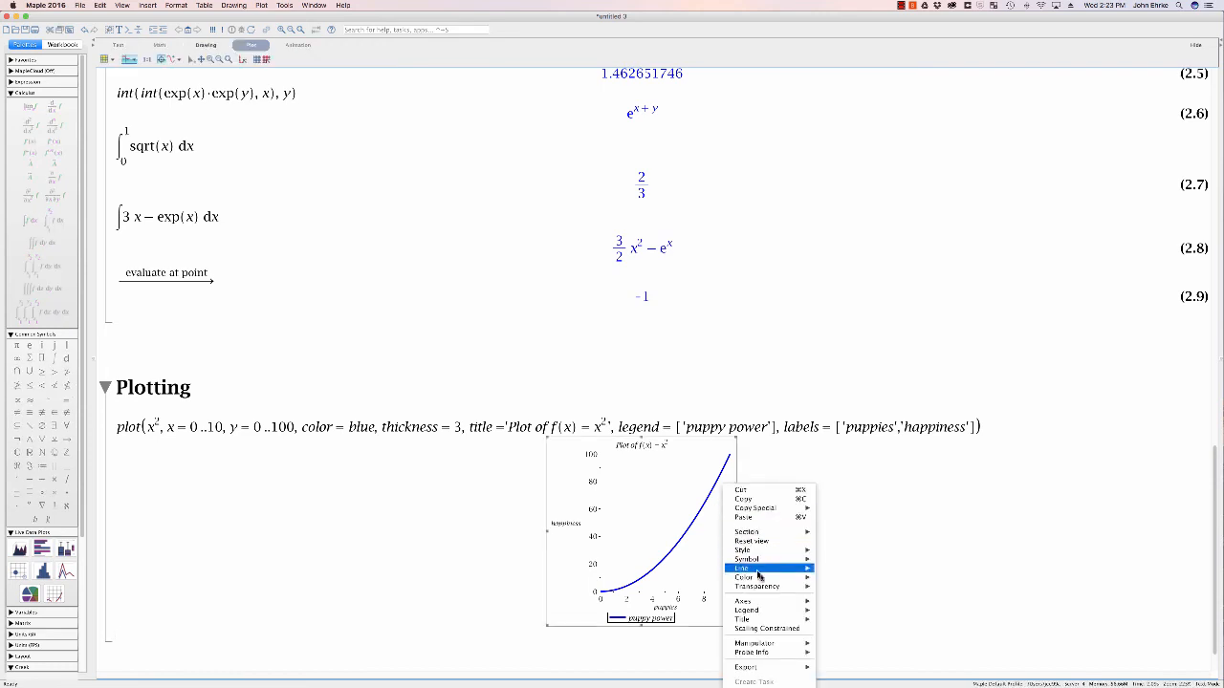
pyautogui.moveTo(770, 614)
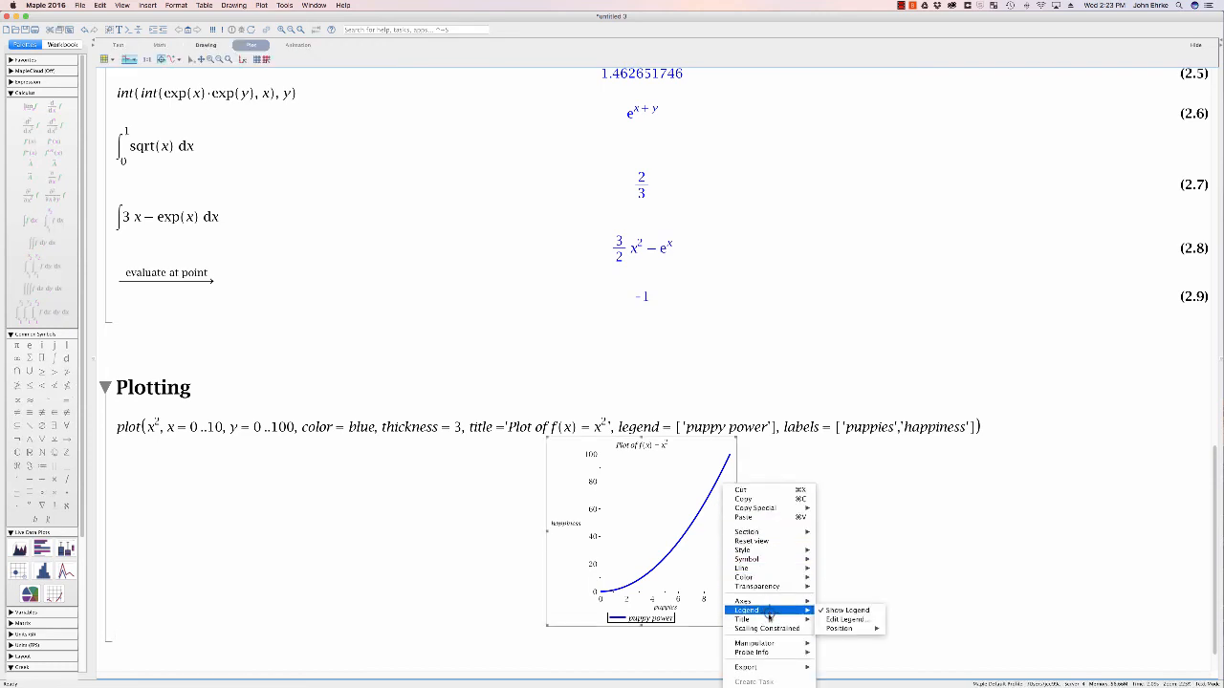
pyautogui.moveTo(759, 589)
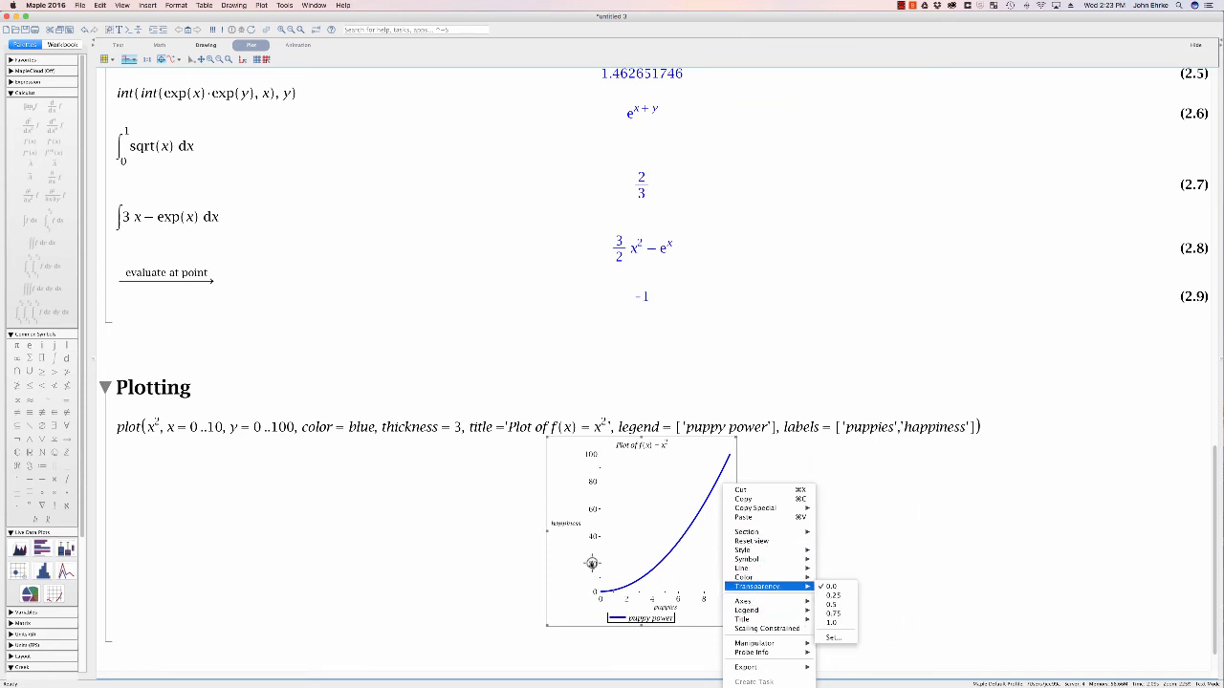
pyautogui.click(861, 465)
pyautogui.scroll(-2, 756, 480)
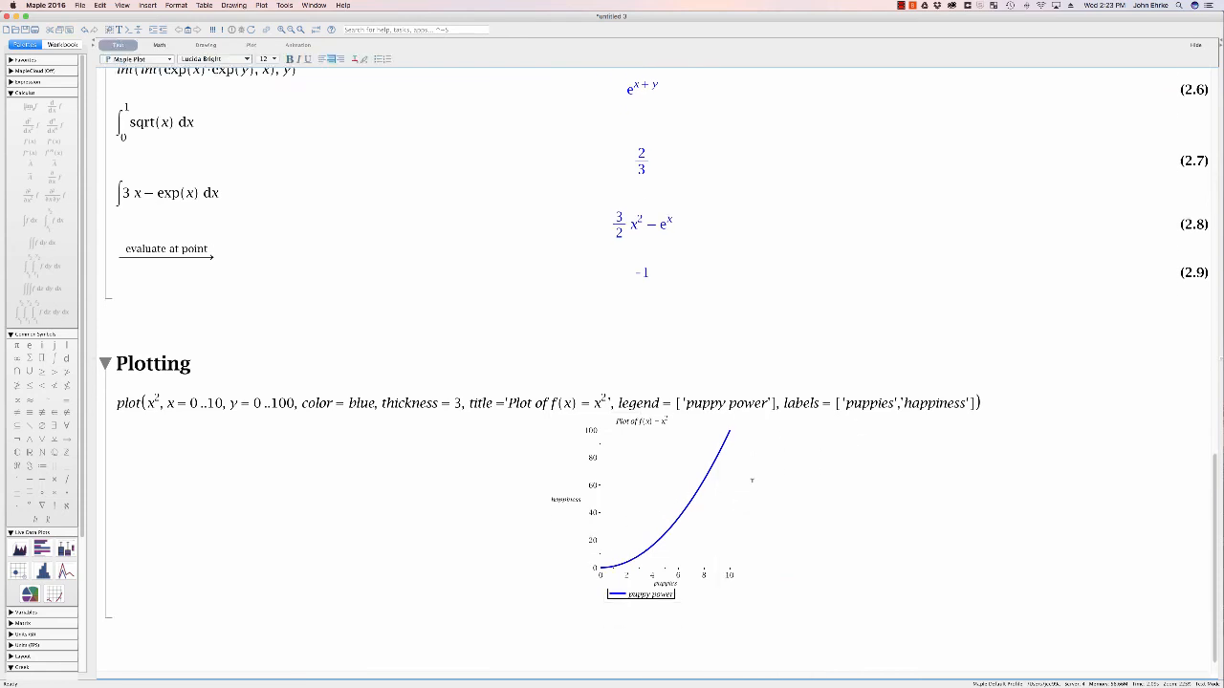
# Load the plots package by executing with(plots) on a new line below the x^2 plot.
pyautogui.click(486, 610)
pyautogui.click(240, 612)
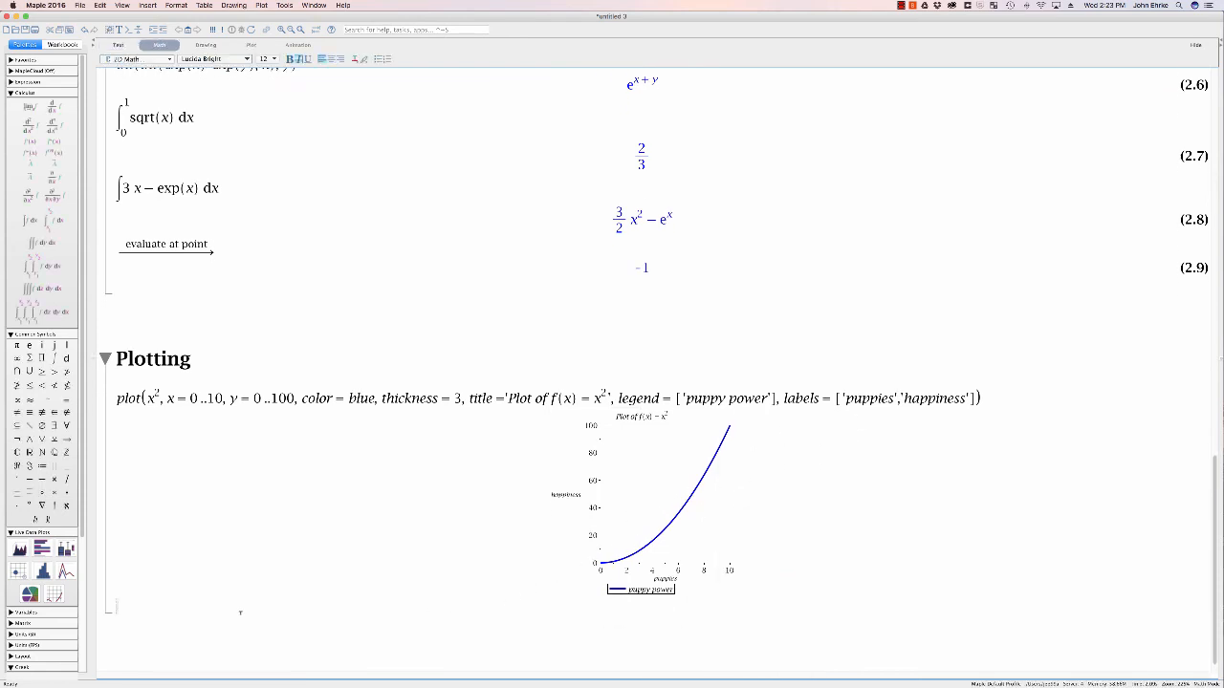
pyautogui.press('Return')
pyautogui.press('Return')
pyautogui.press('Up')
pyautogui.press('Up')
pyautogui.scroll(-3, 333, 522)
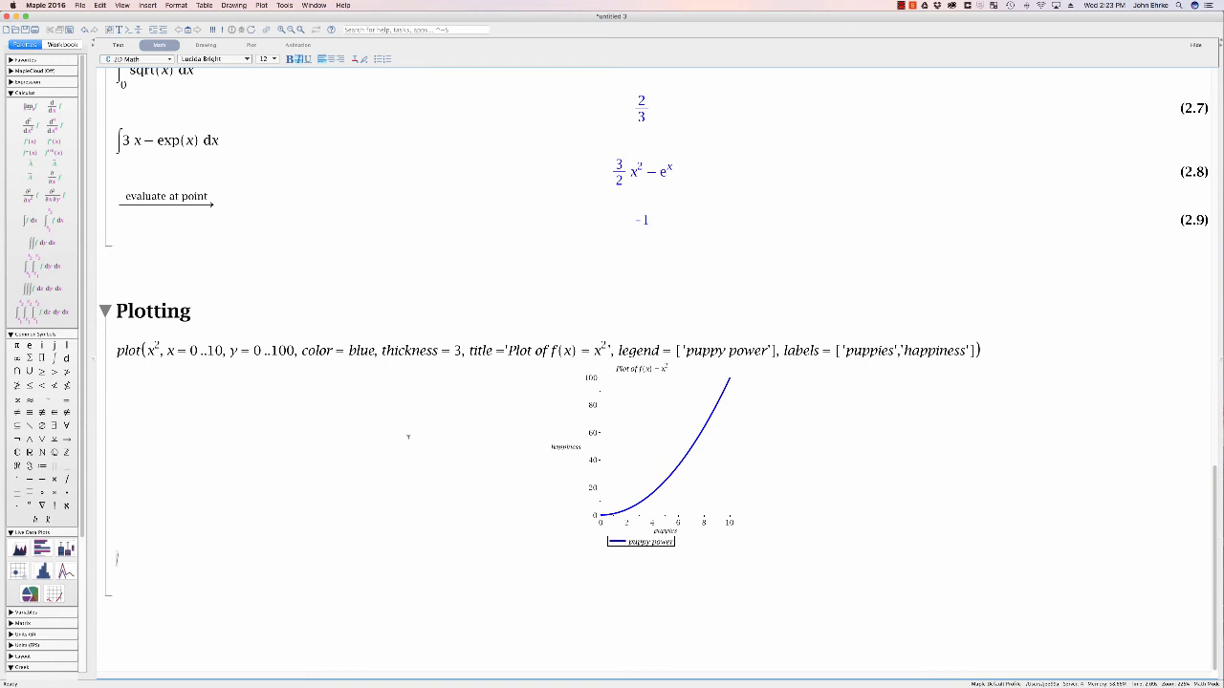
pyautogui.write('with(plots)')
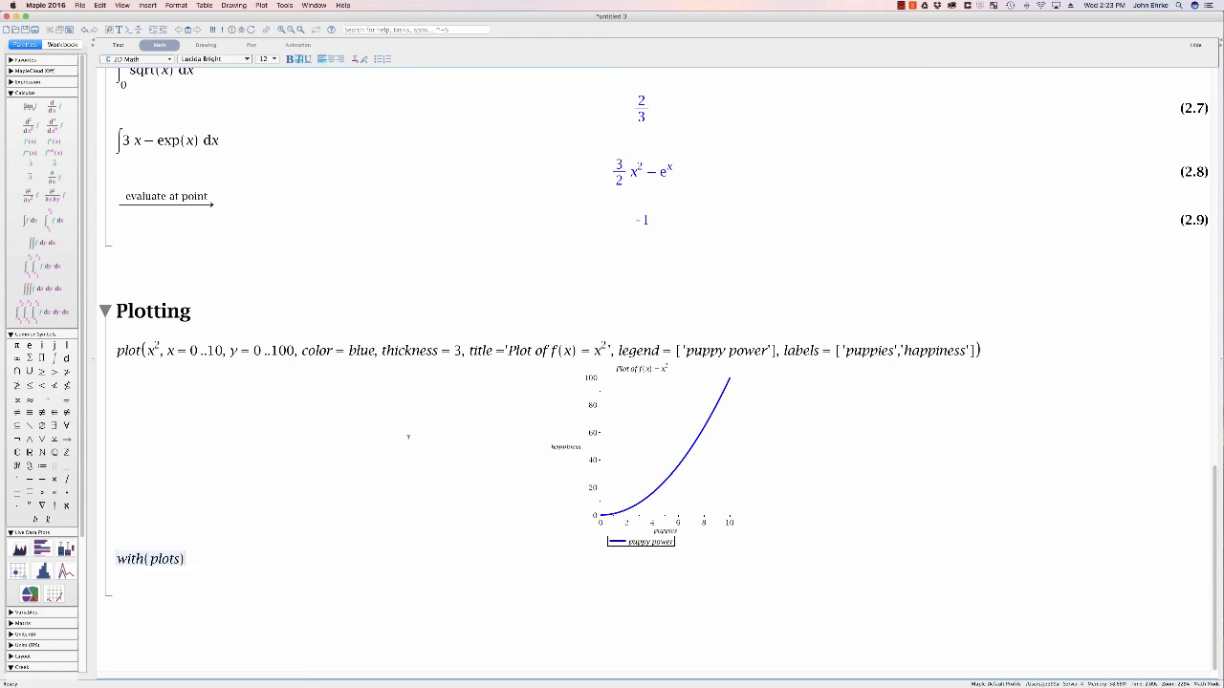
pyautogui.press('Return')
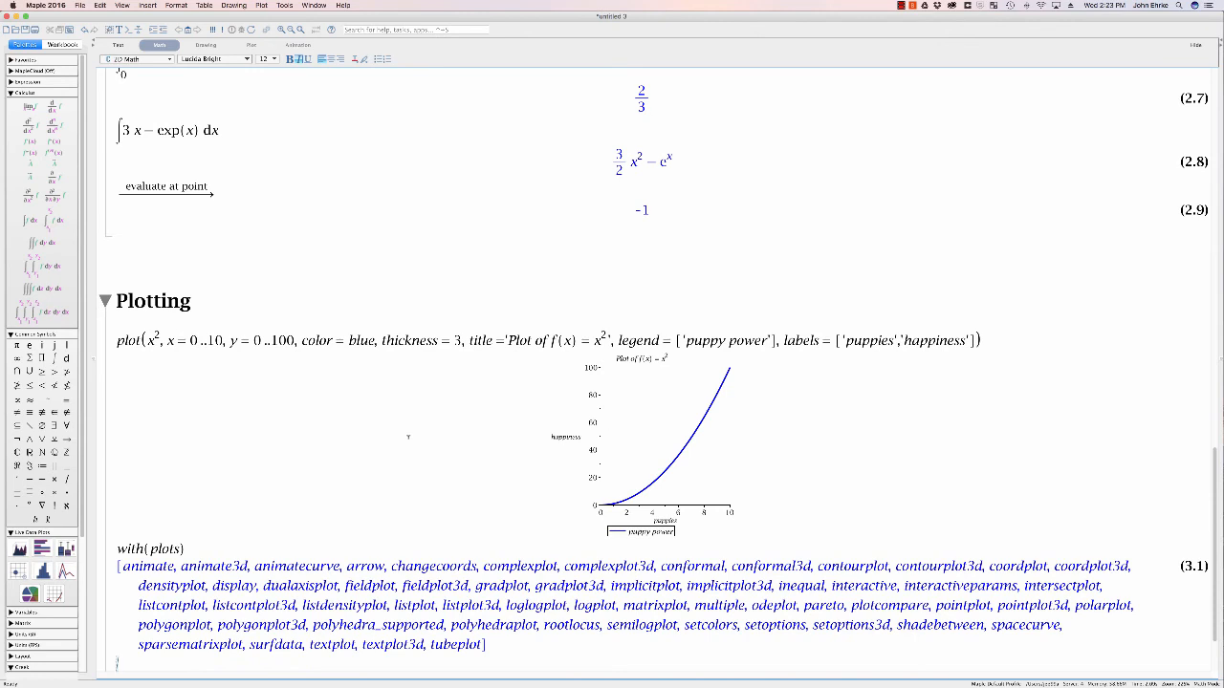
# End the with(plots) command with a colon and re-execute it to suppress its output.
pyautogui.click(184, 547)
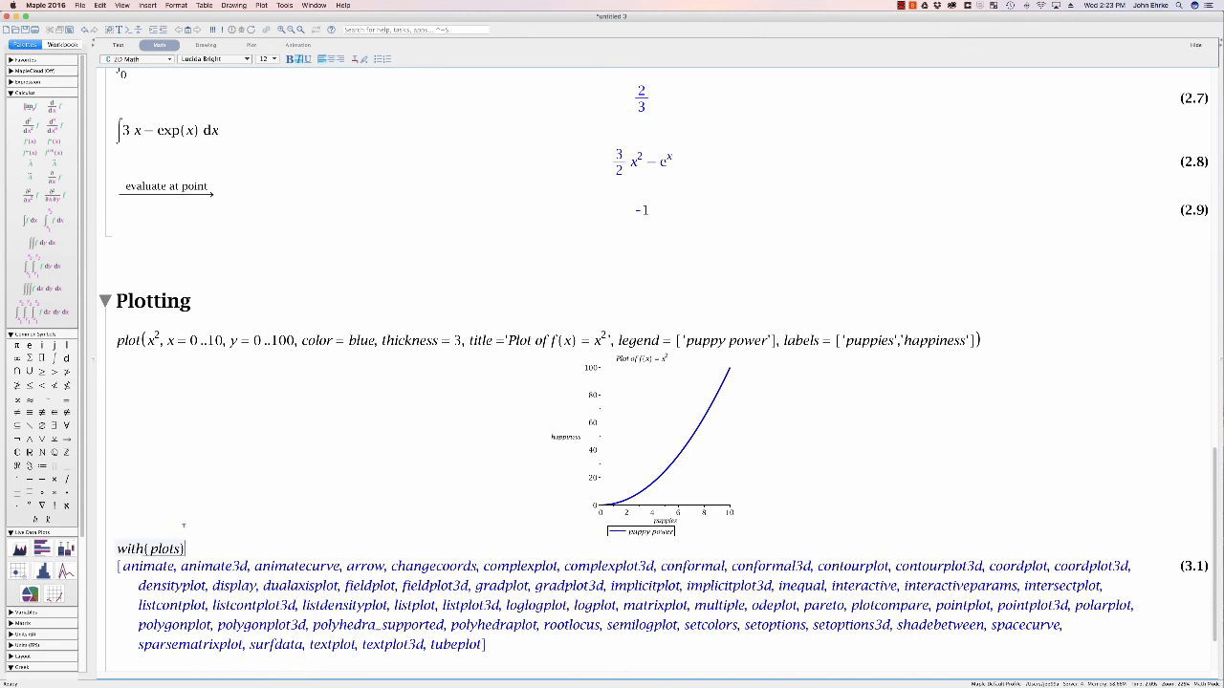
pyautogui.write(':')
pyautogui.press('Return')
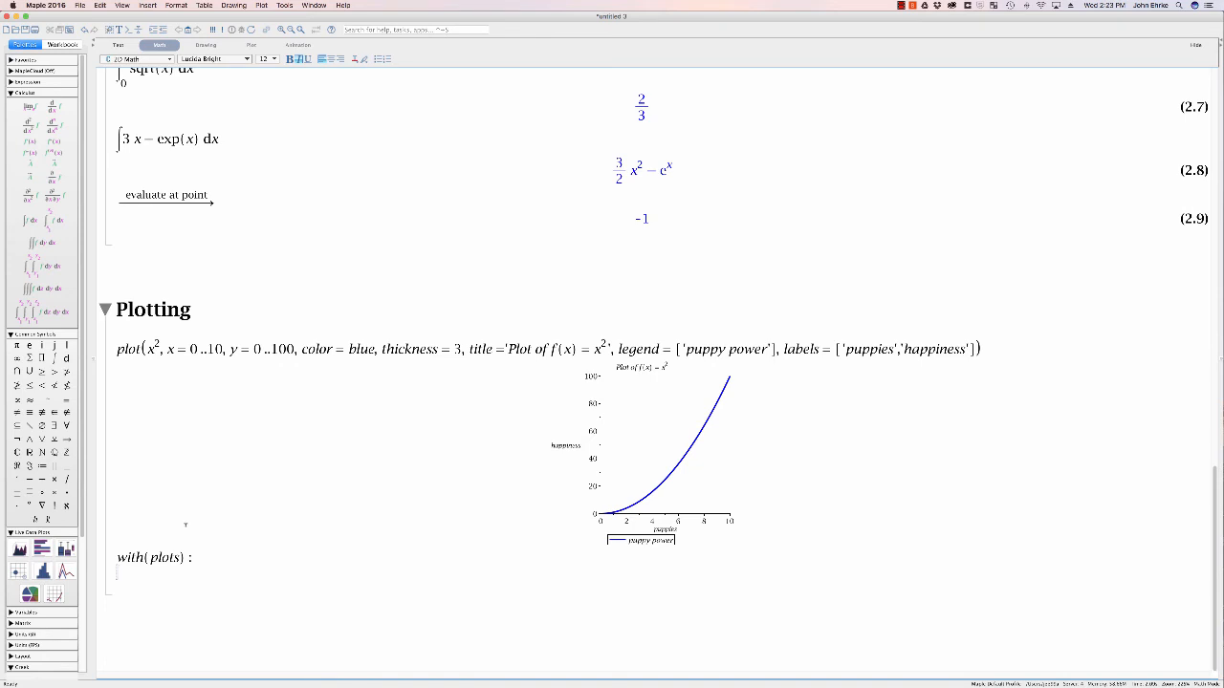
# Enter and execute plot(x^2 + y^2 = 4, x = -3..3, y = -3..3) below the with(plots) line.
pyautogui.press('Return')
pyautogui.write('plot(x^2')
pyautogui.press('Right')
pyautogui.write('+ y^2')
pyautogui.press('Right')
pyautogui.write('=4, x=0')
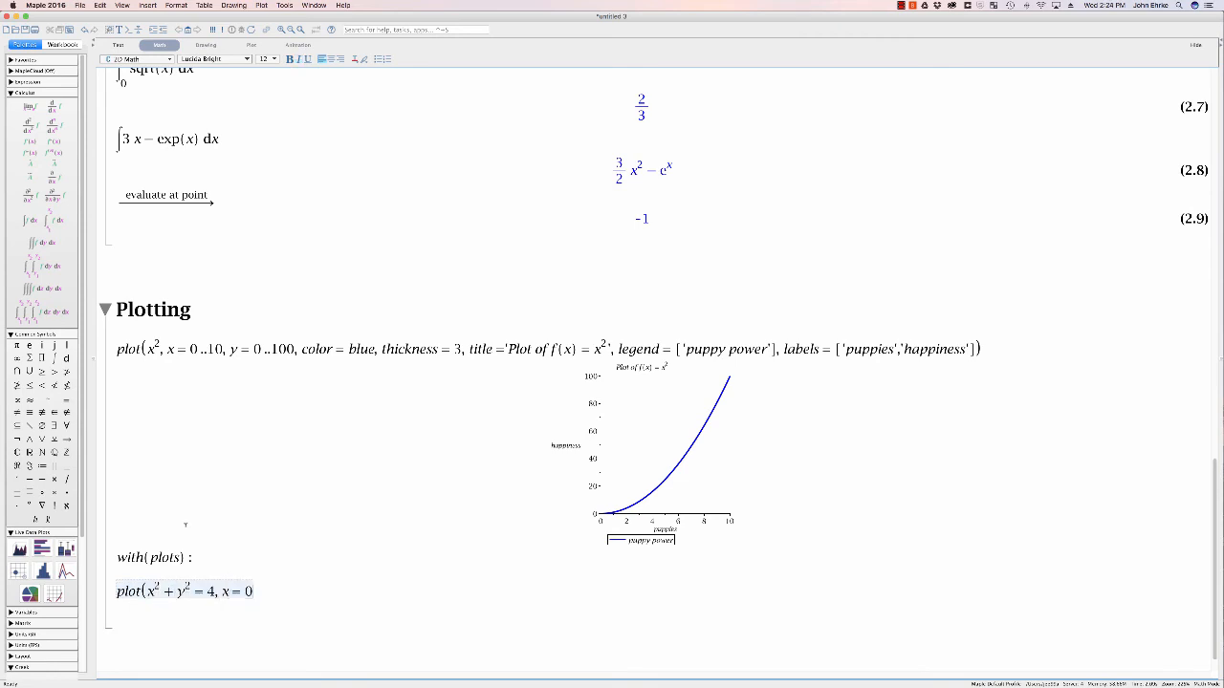
pyautogui.press('BackSpace')
pyautogui.write('-3 ..3, y =')
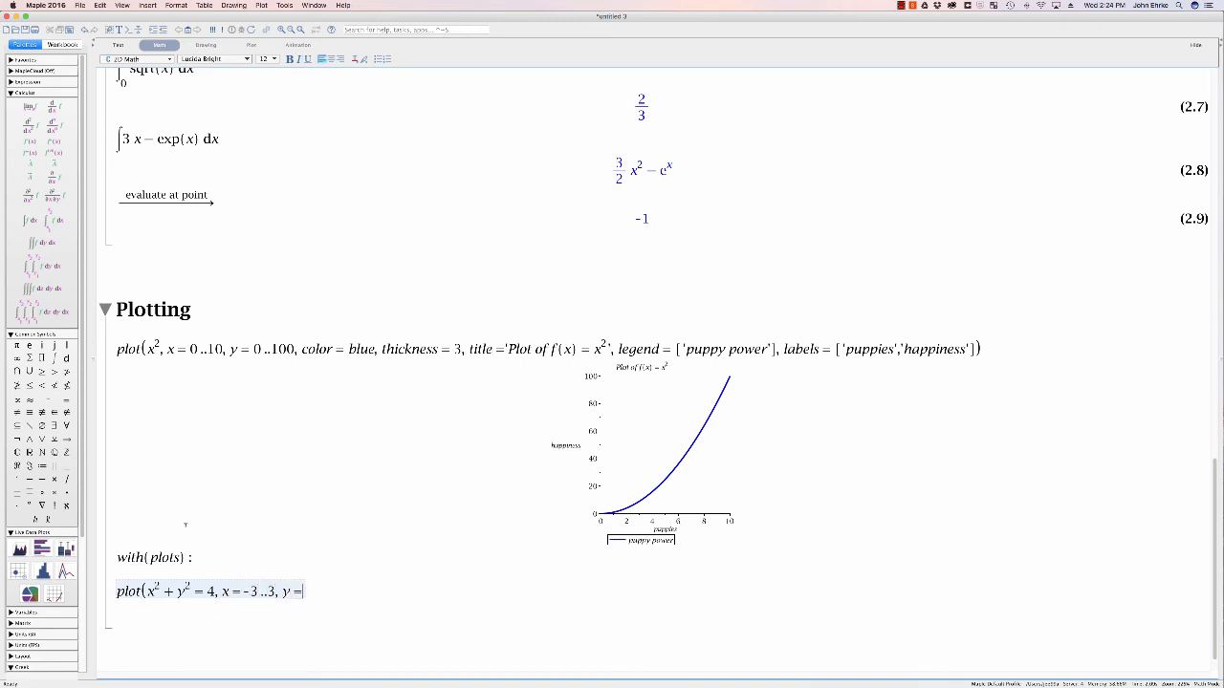
pyautogui.write(' -3 ..3)')
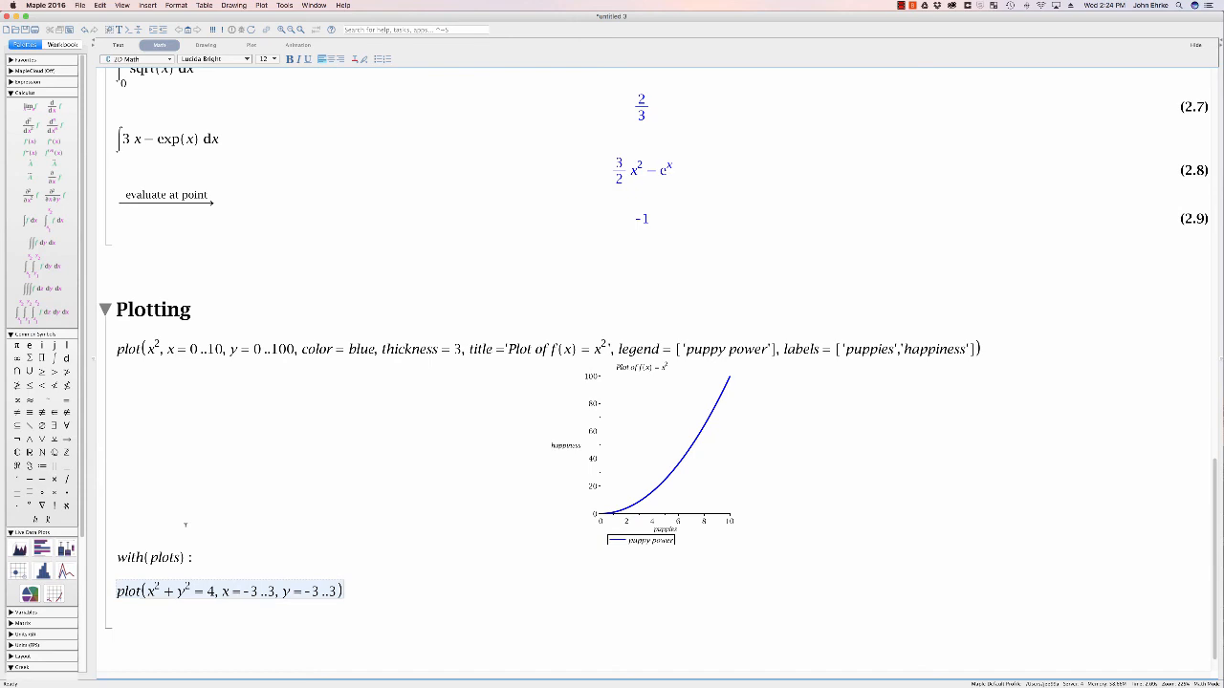
pyautogui.press('Return')
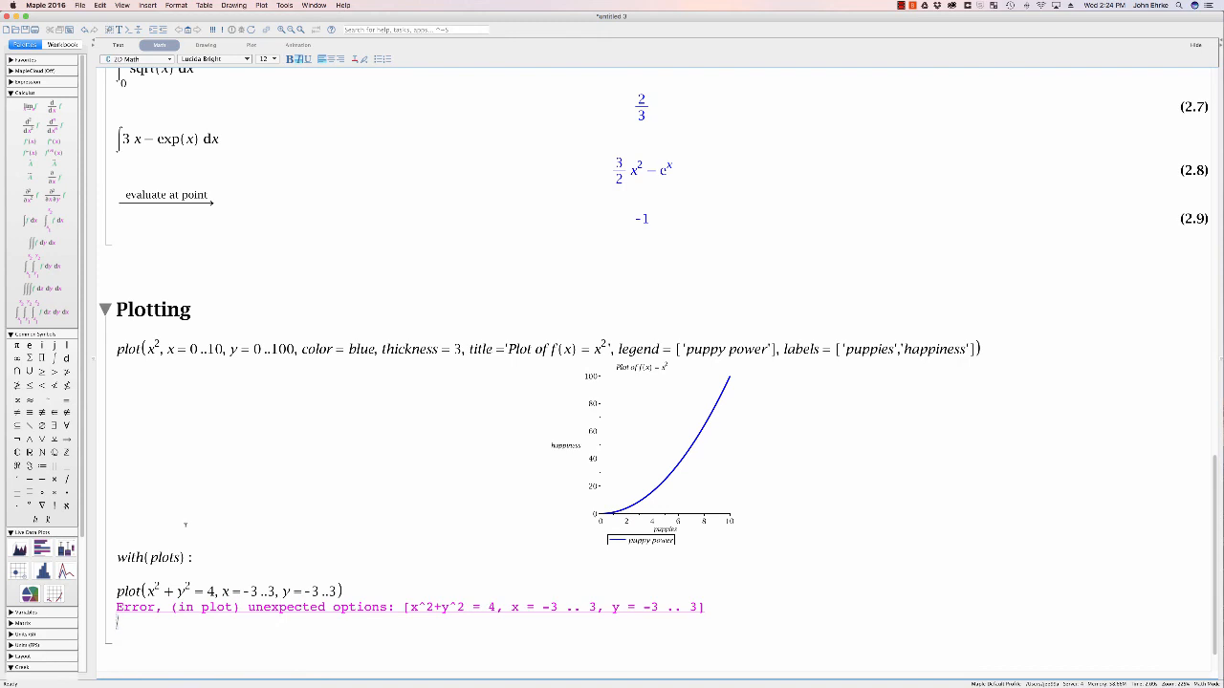
# Change the circle equation's plot command to implicitplot and re-execute it.
pyautogui.click(124, 590)
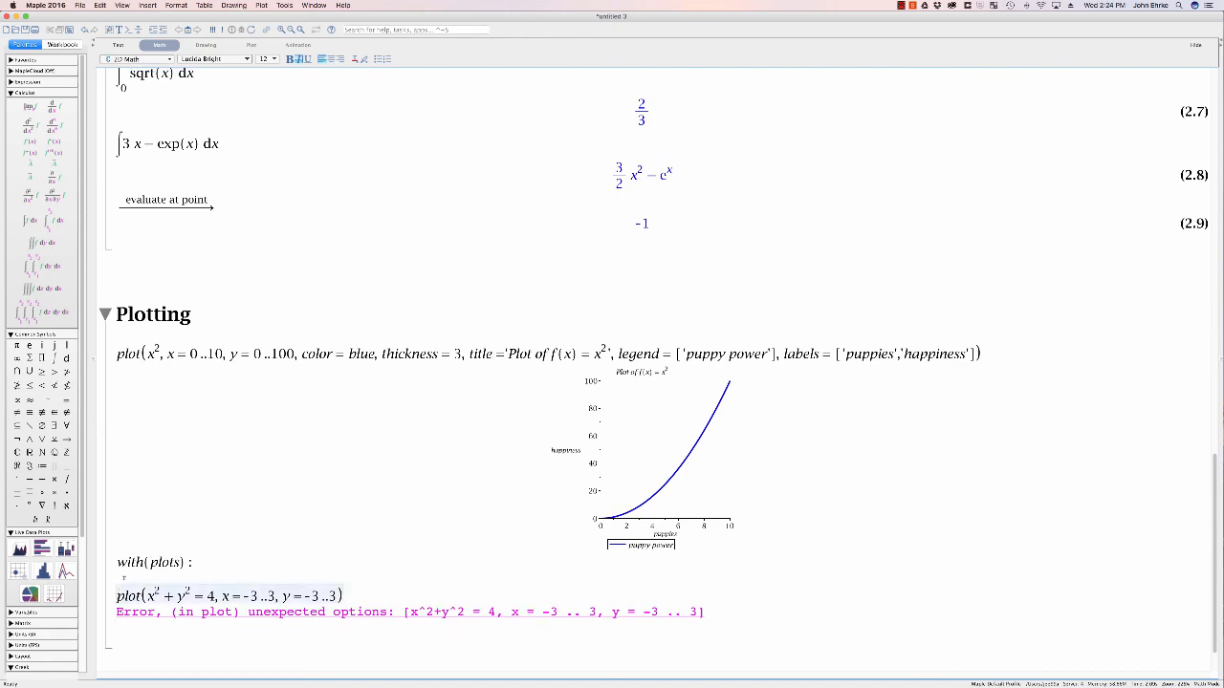
pyautogui.write('implicit')
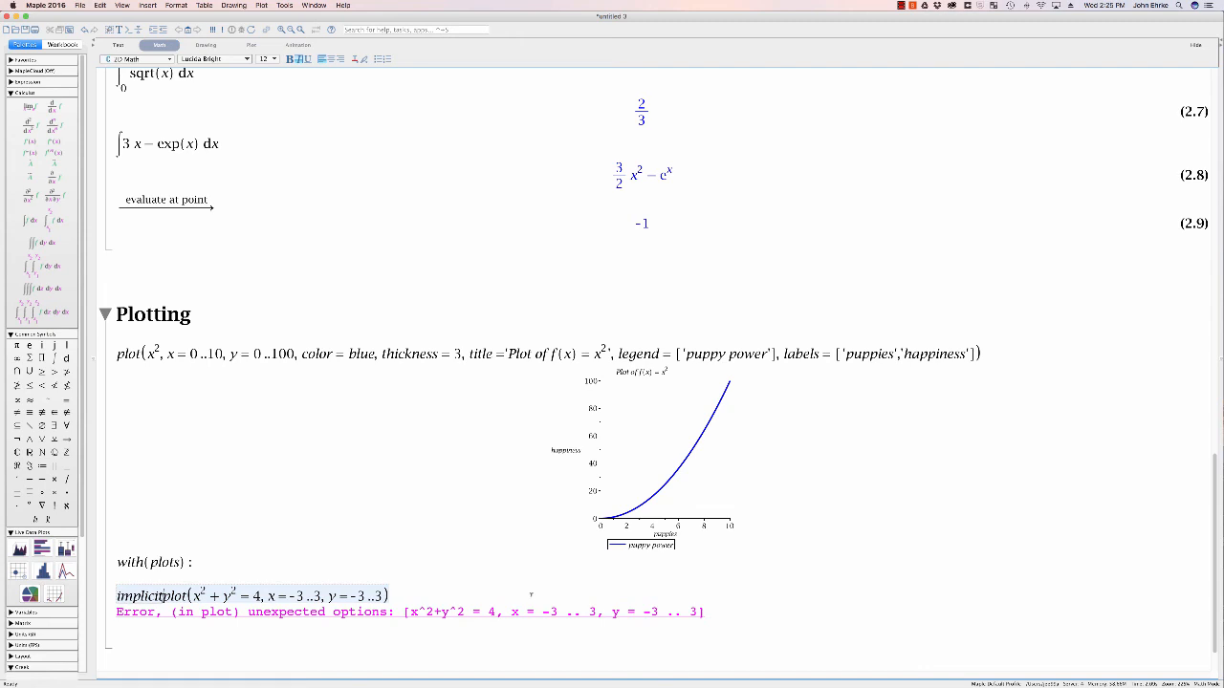
pyautogui.press('Return')
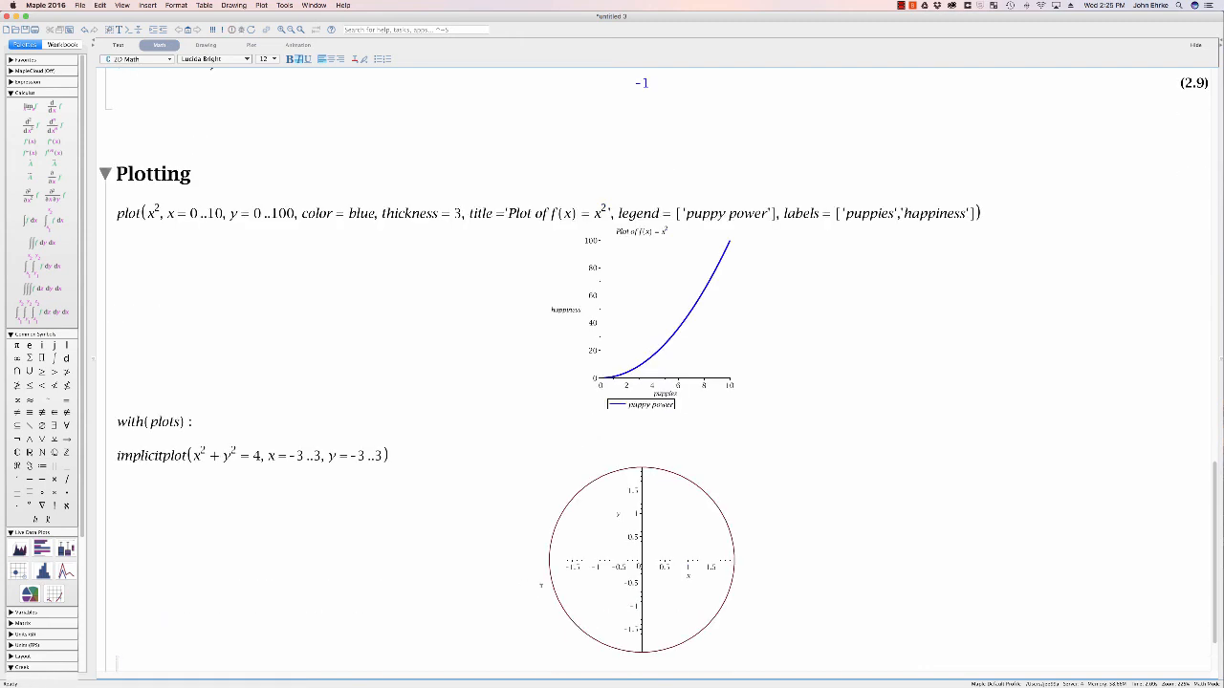
# Add the option view = [-3..3, -3..3] to the implicitplot command and redraw the circle.
pyautogui.scroll(1, 540, 586)
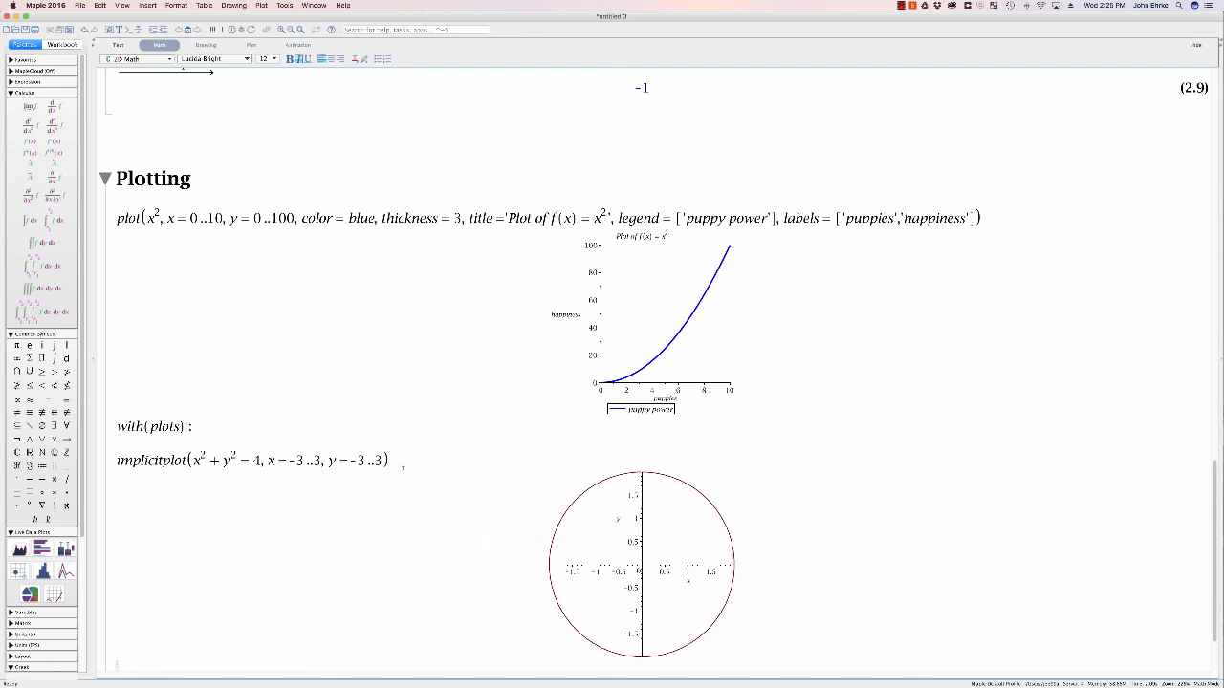
pyautogui.click(384, 460)
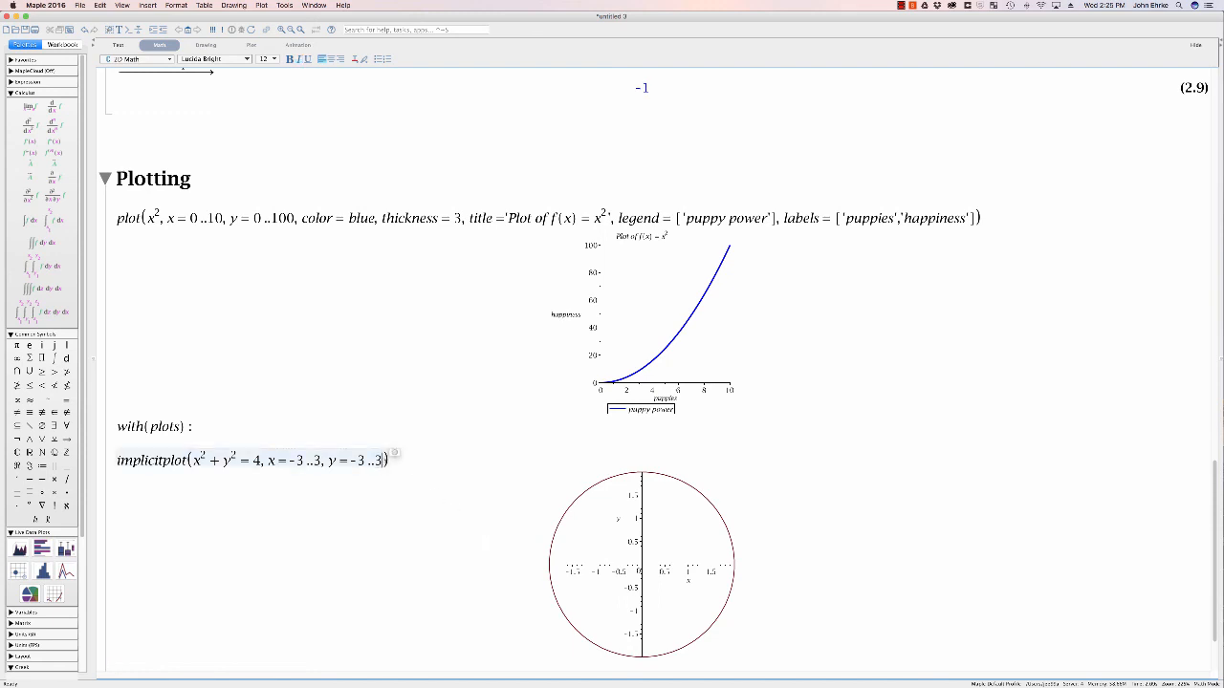
pyautogui.write(', view = [')
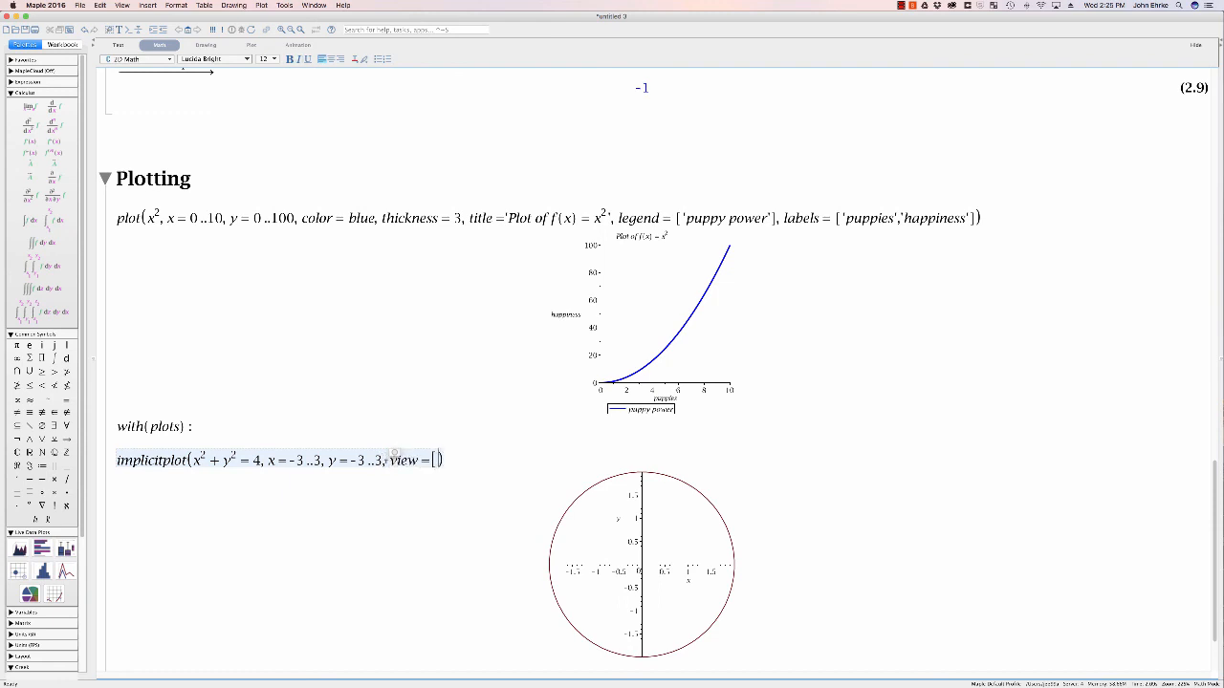
pyautogui.write('-3 ..3, -3 ..3')
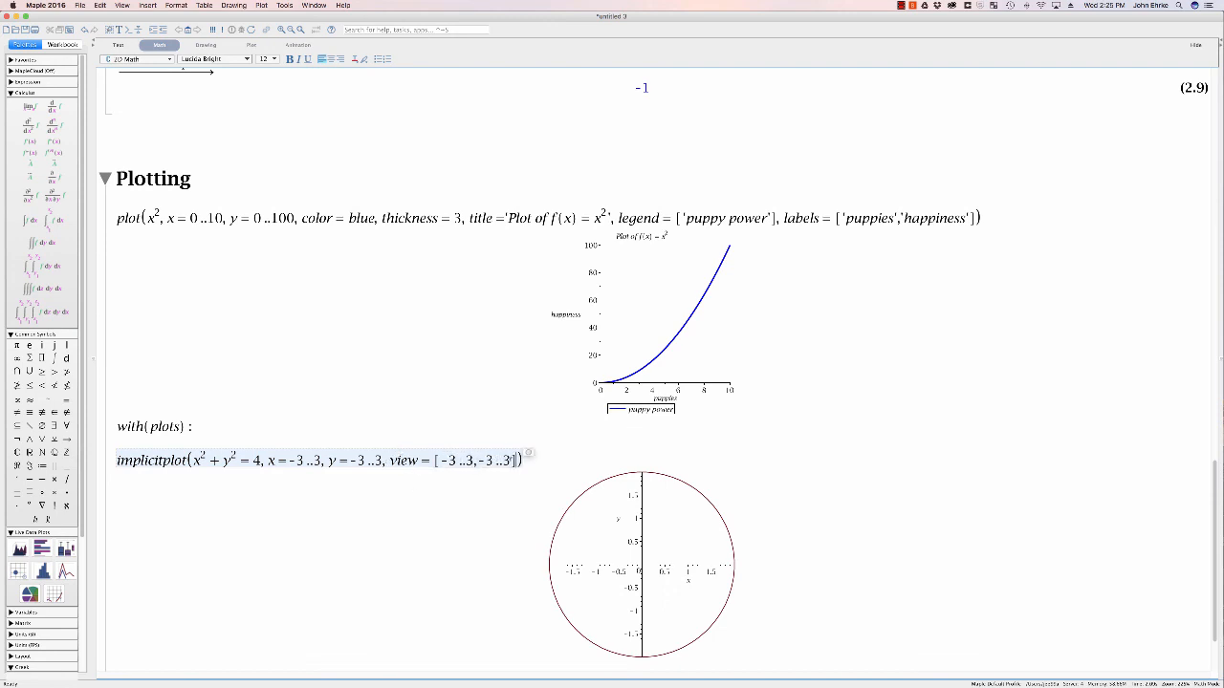
pyautogui.press('Return')
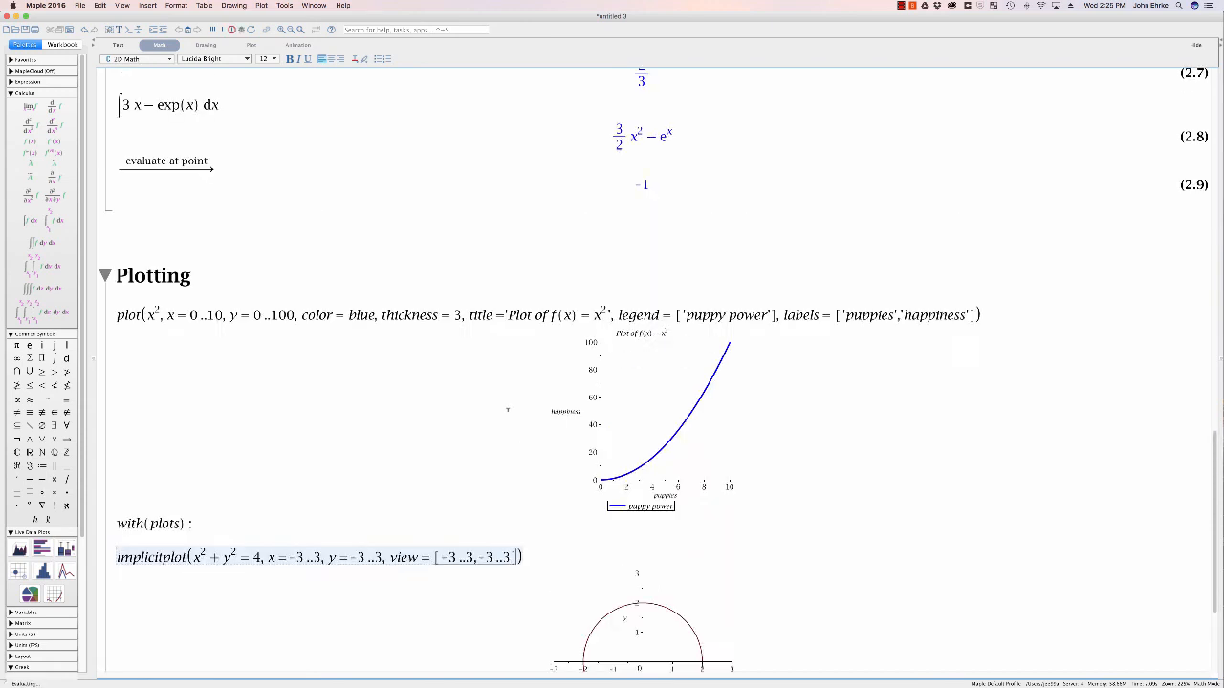
pyautogui.scroll(-2, 508, 410)
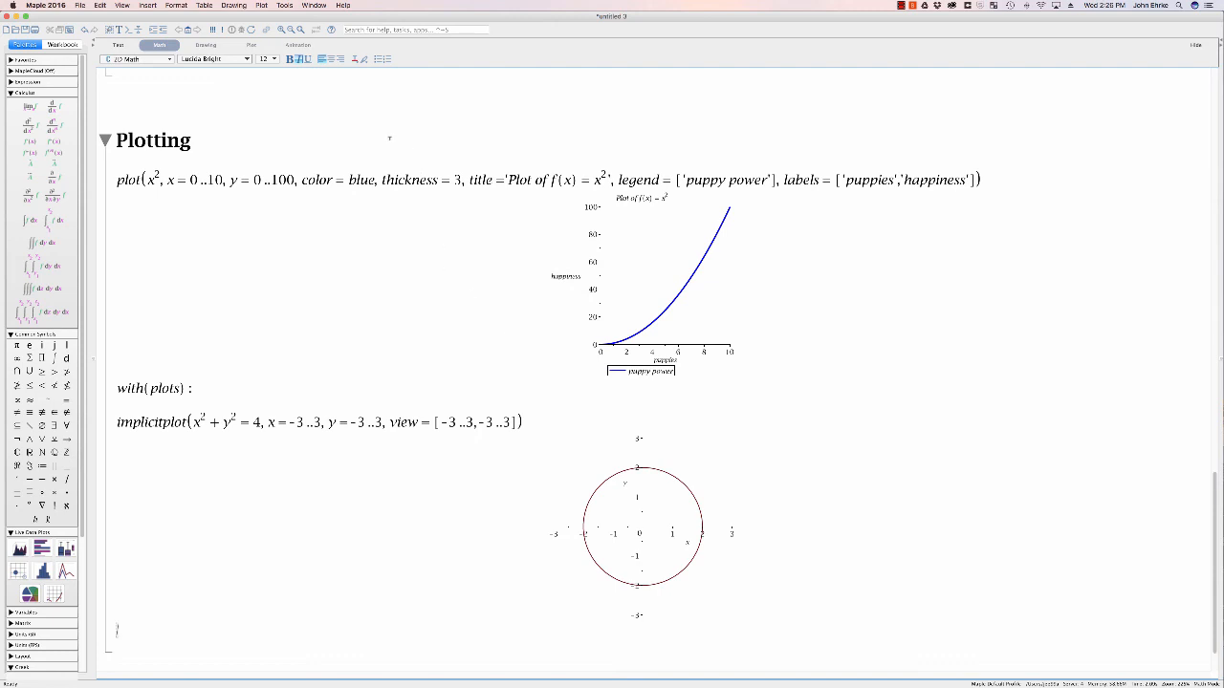
# Open Maple Help, search for implicitplot and display the plots,implicitplot help page.
pyautogui.click(341, 7)
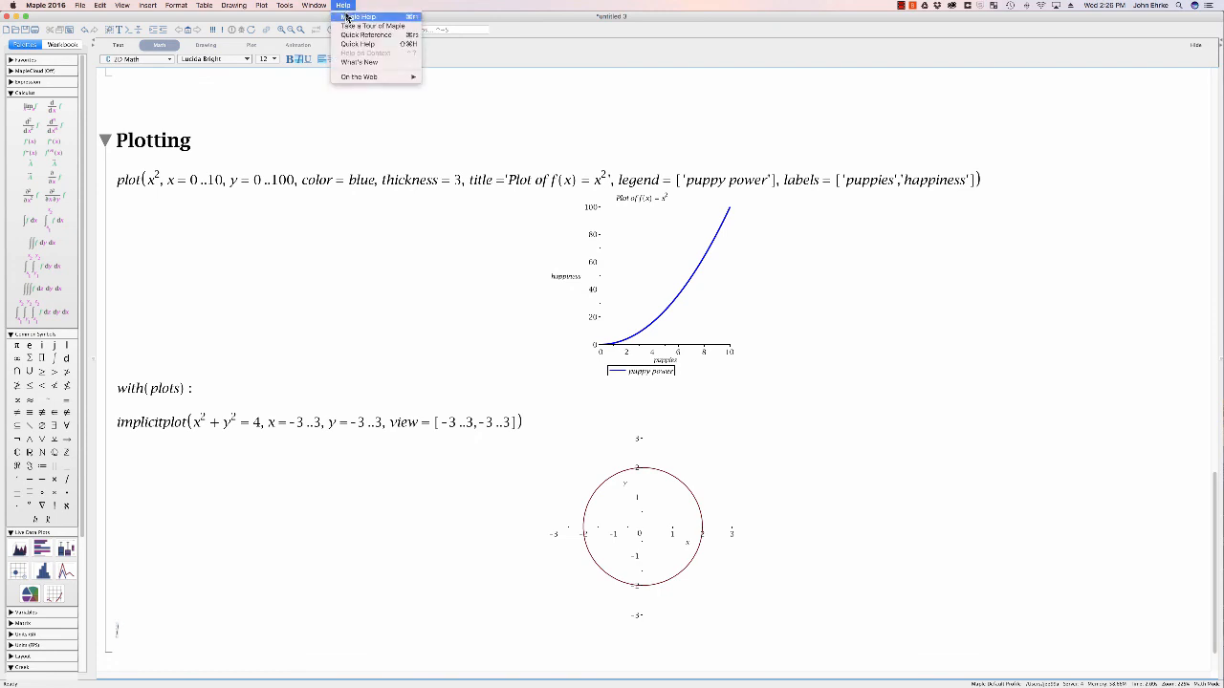
pyautogui.click(349, 17)
pyautogui.moveTo(406, 21); pyautogui.dragTo(567, 27)
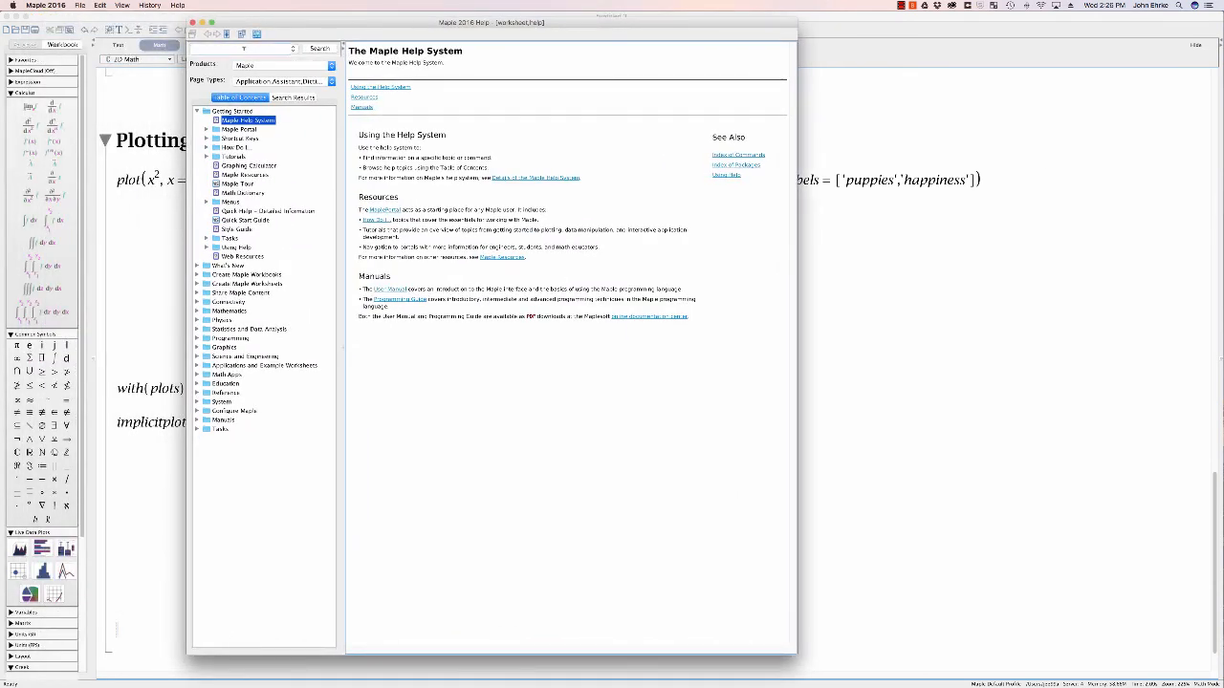
pyautogui.write('implicitplot')
pyautogui.press('Return')
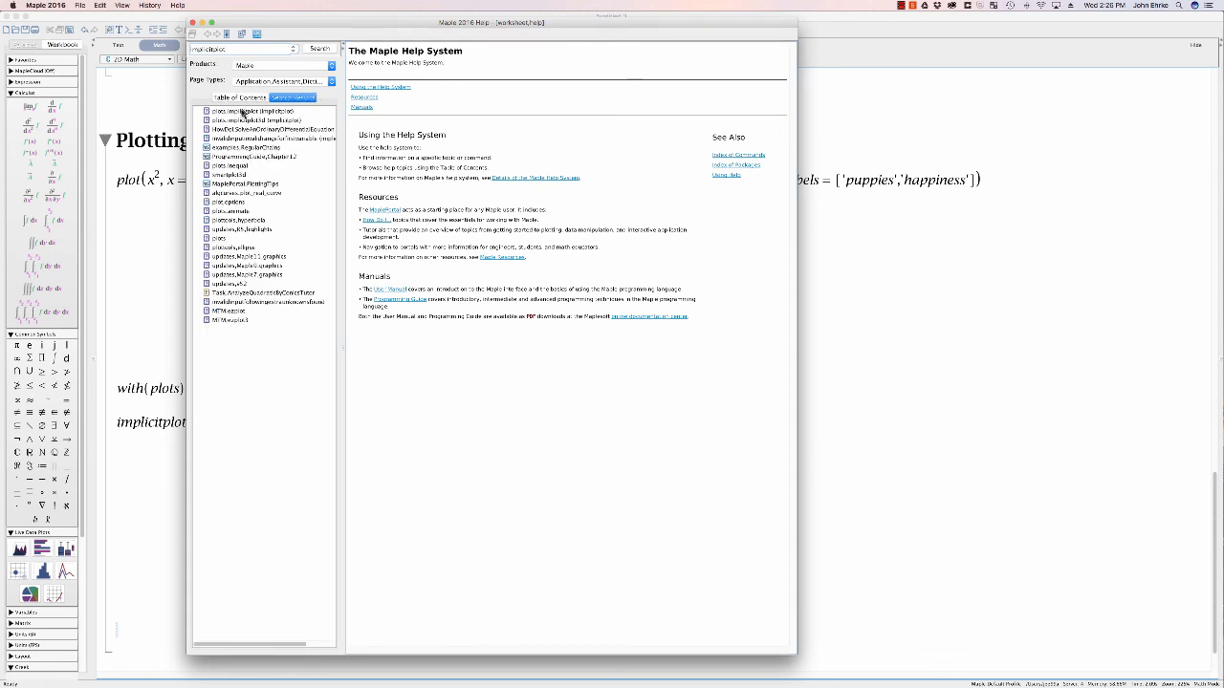
pyautogui.click(242, 112)
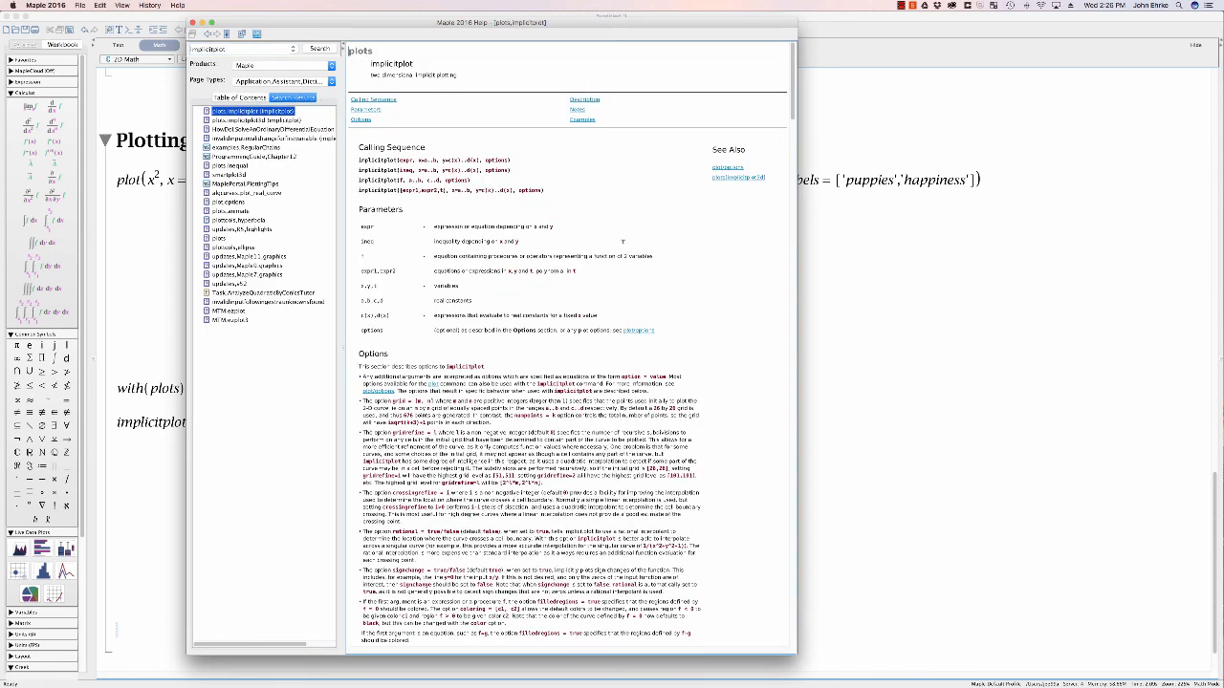
# Examine the options, description and worked examples on the implicitplot help page, and move the help window aside to reveal the worksheet.
pyautogui.scroll(-10, 736, 290)
pyautogui.scroll(-5, 578, 346)
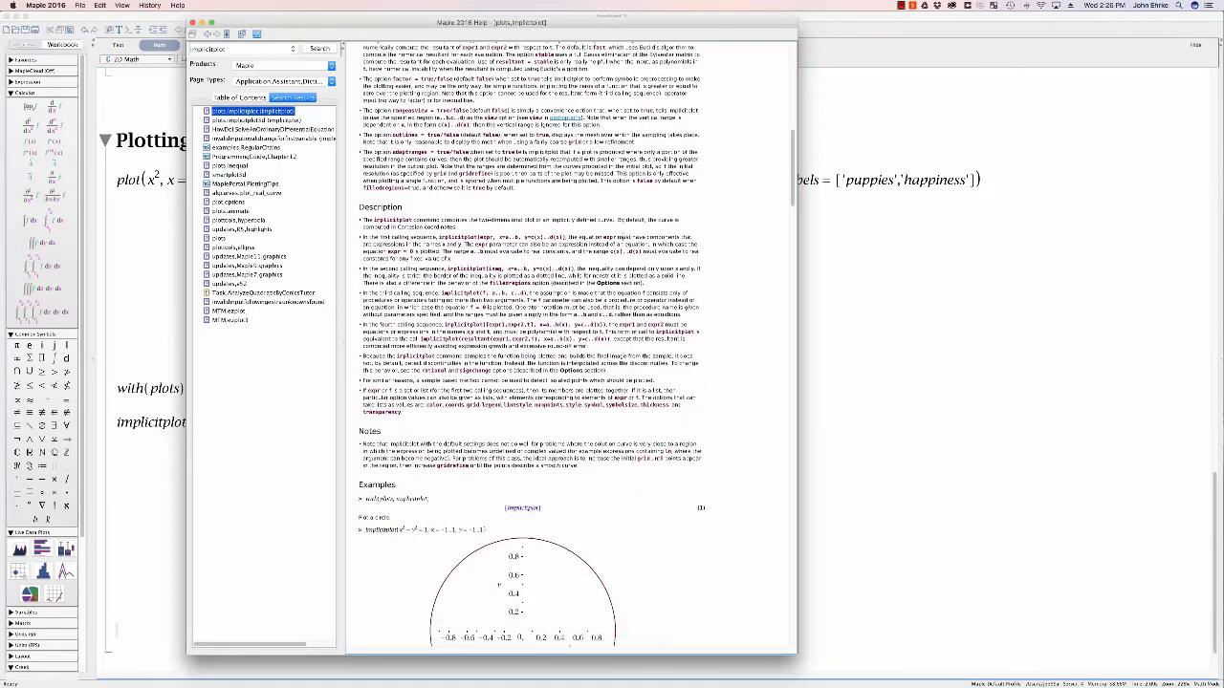
pyautogui.scroll(-10, 622, 239)
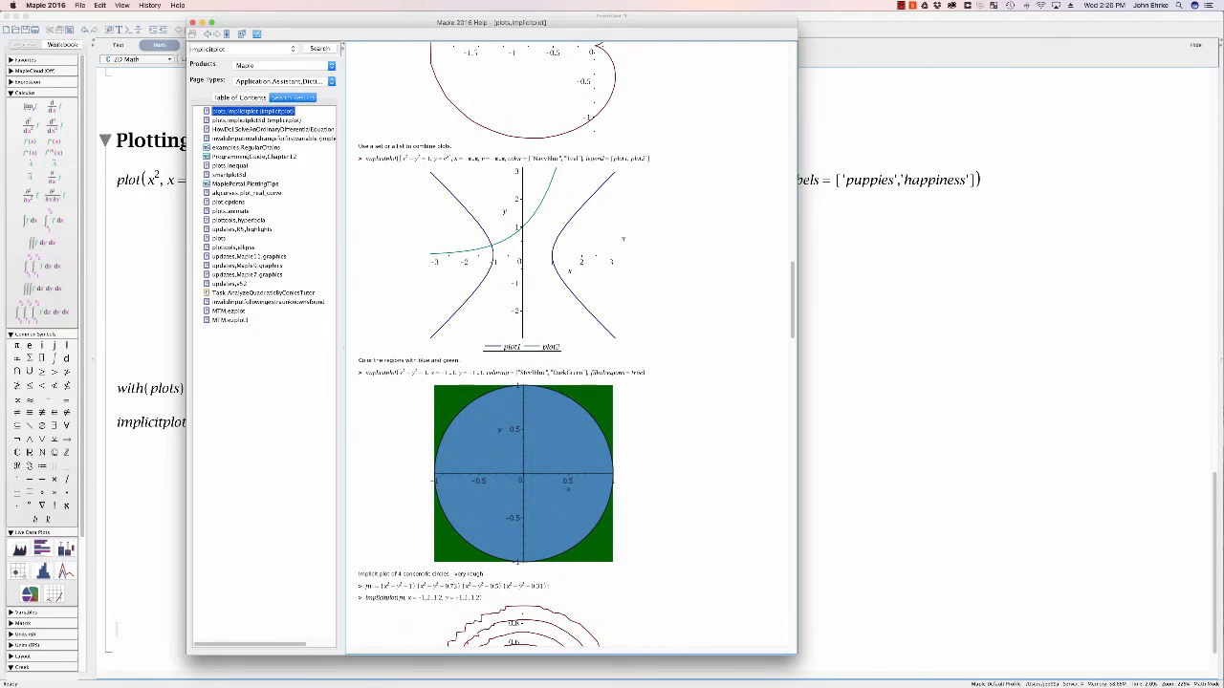
pyautogui.scroll(-10, 622, 239)
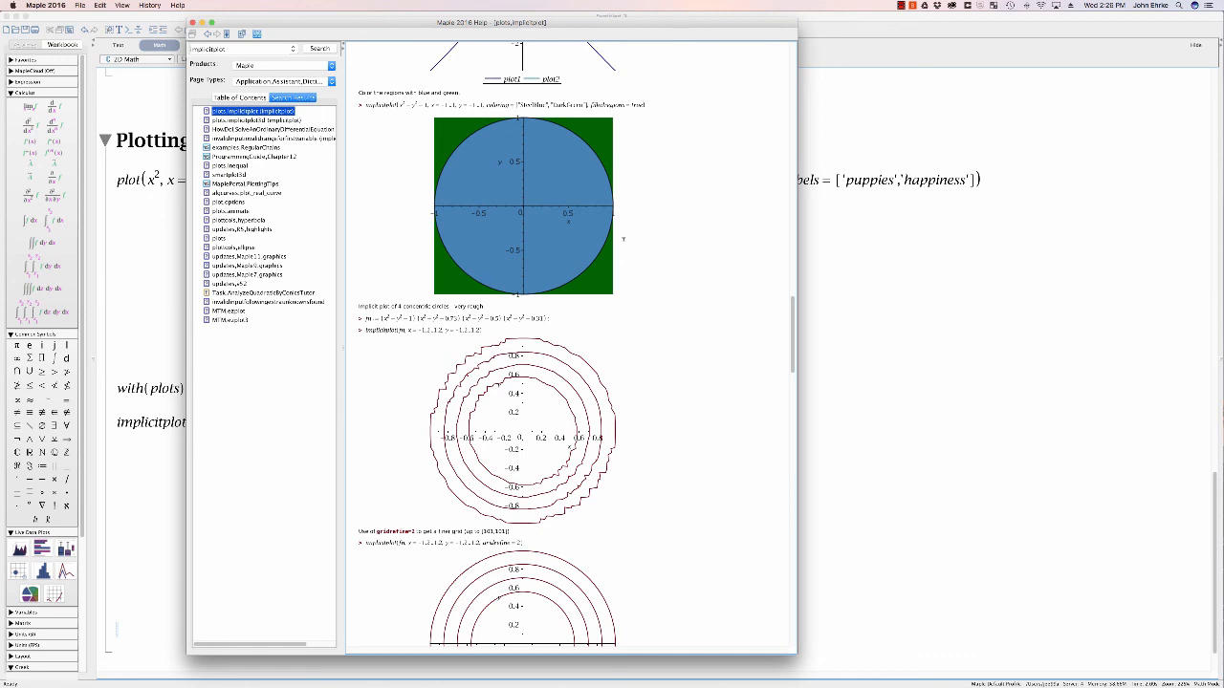
pyautogui.scroll(-5, 622, 239)
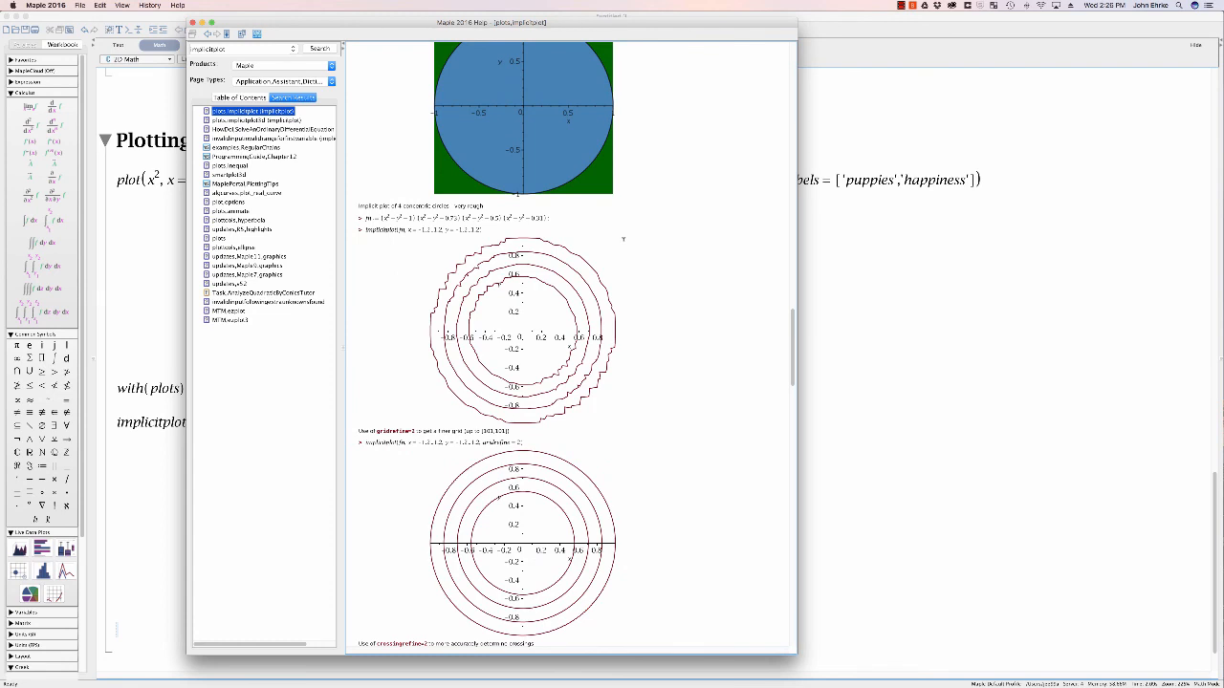
pyautogui.scroll(-12, 622, 239)
pyautogui.scroll(3, 622, 239)
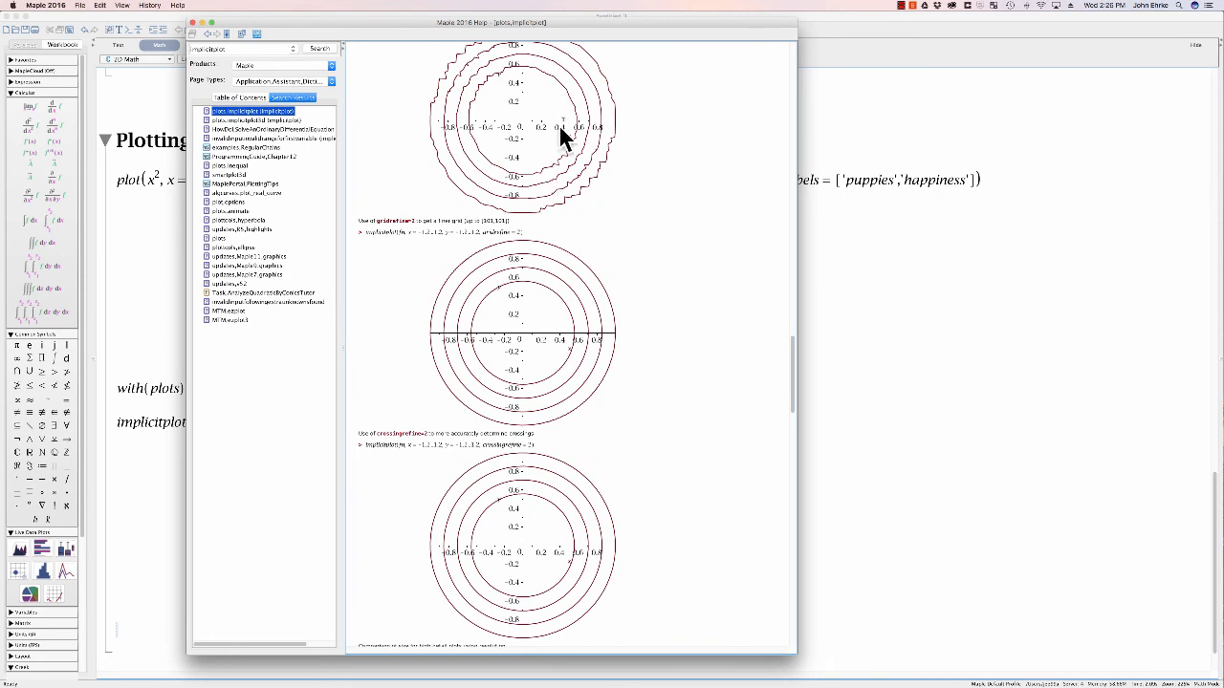
pyautogui.scroll(-1, 621, 278)
pyautogui.scroll(-14, 622, 277)
pyautogui.scroll(-2, 621, 277)
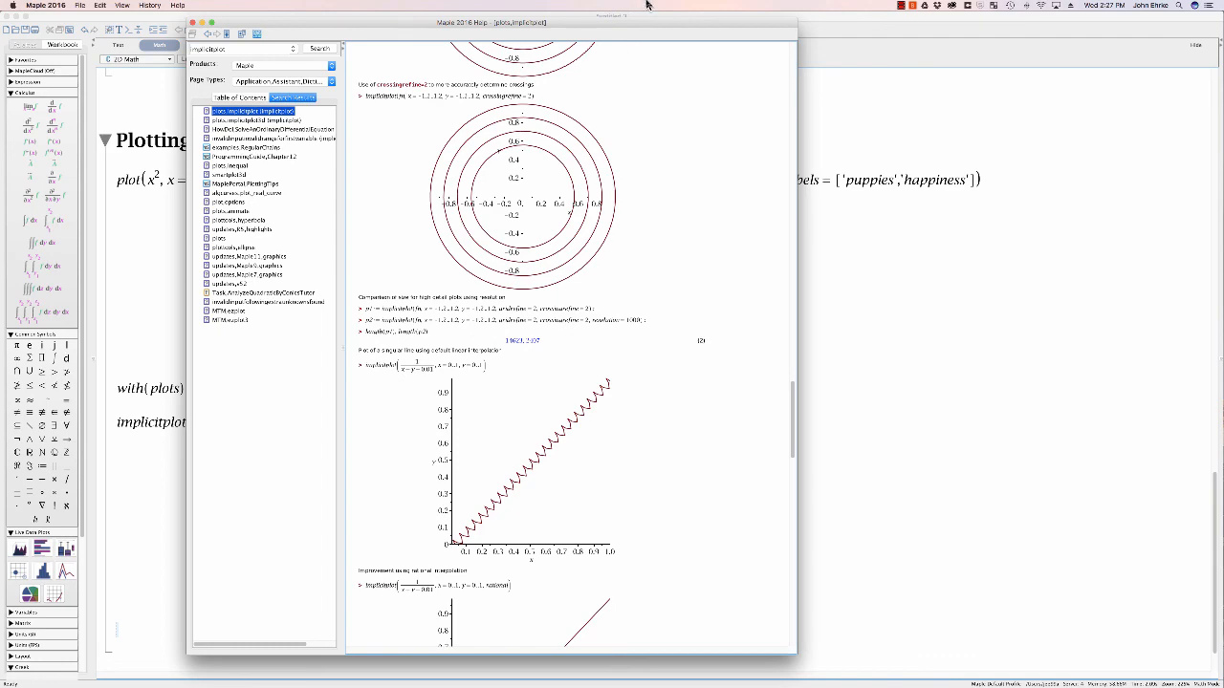
pyautogui.moveTo(653, 23); pyautogui.dragTo(794, 26)
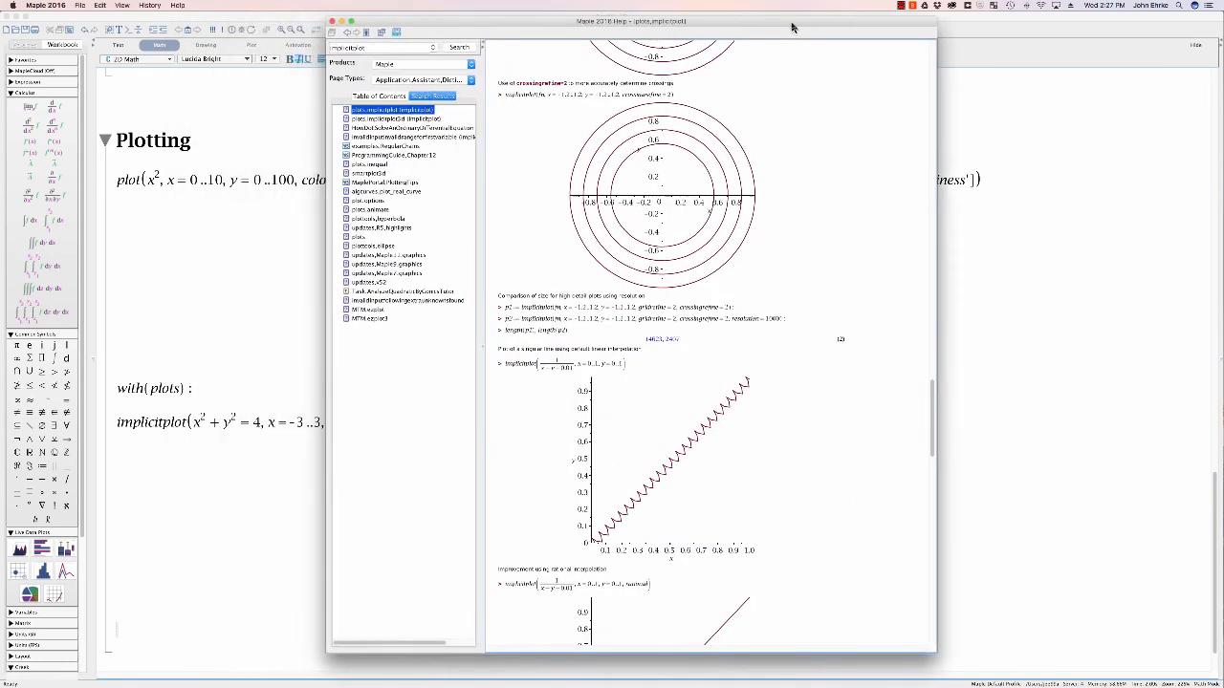